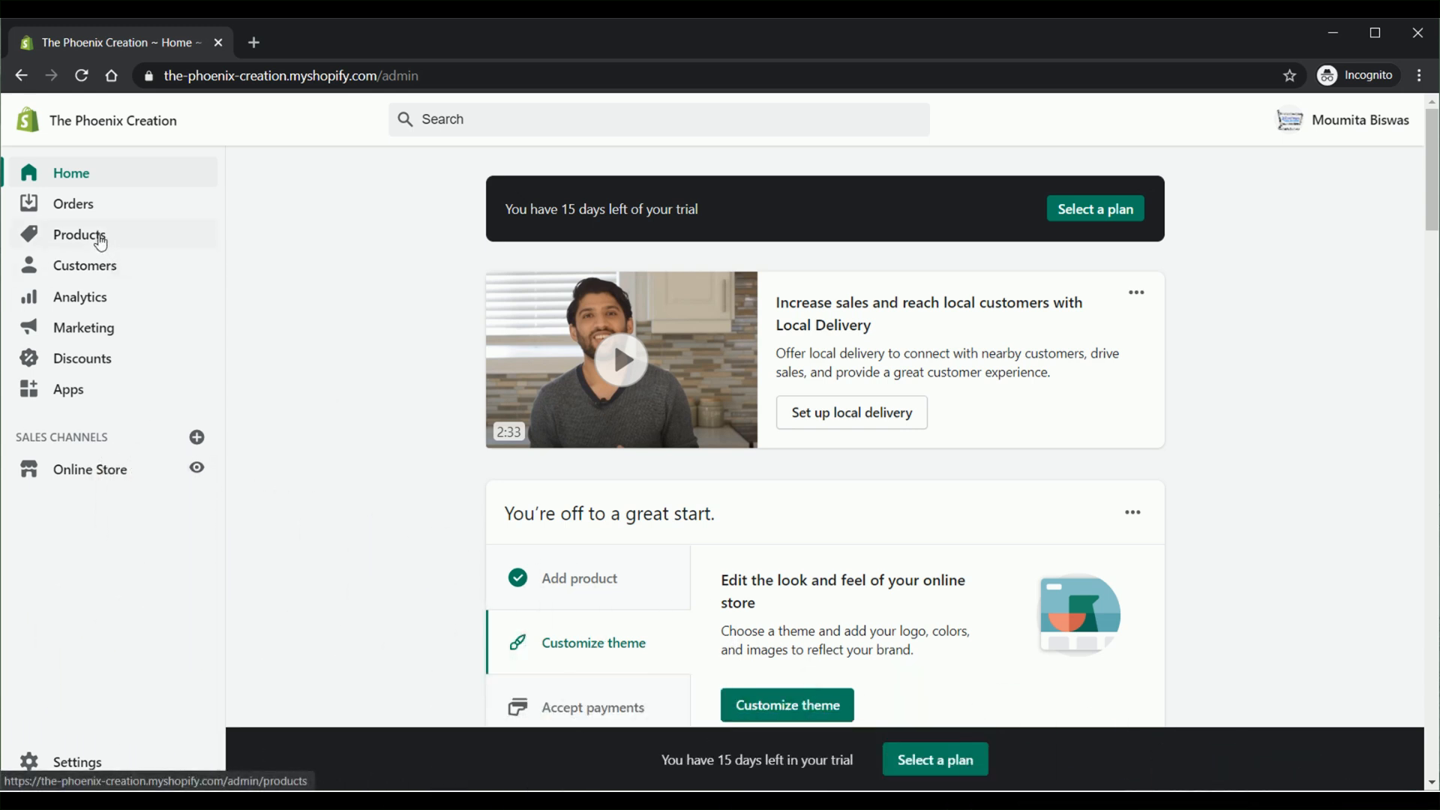
Step: Start a new product and title it "Panda Soft Plush Toy Curtain Tiebacks Buckle Holder, 2 Pcs"
left_click(97, 236)
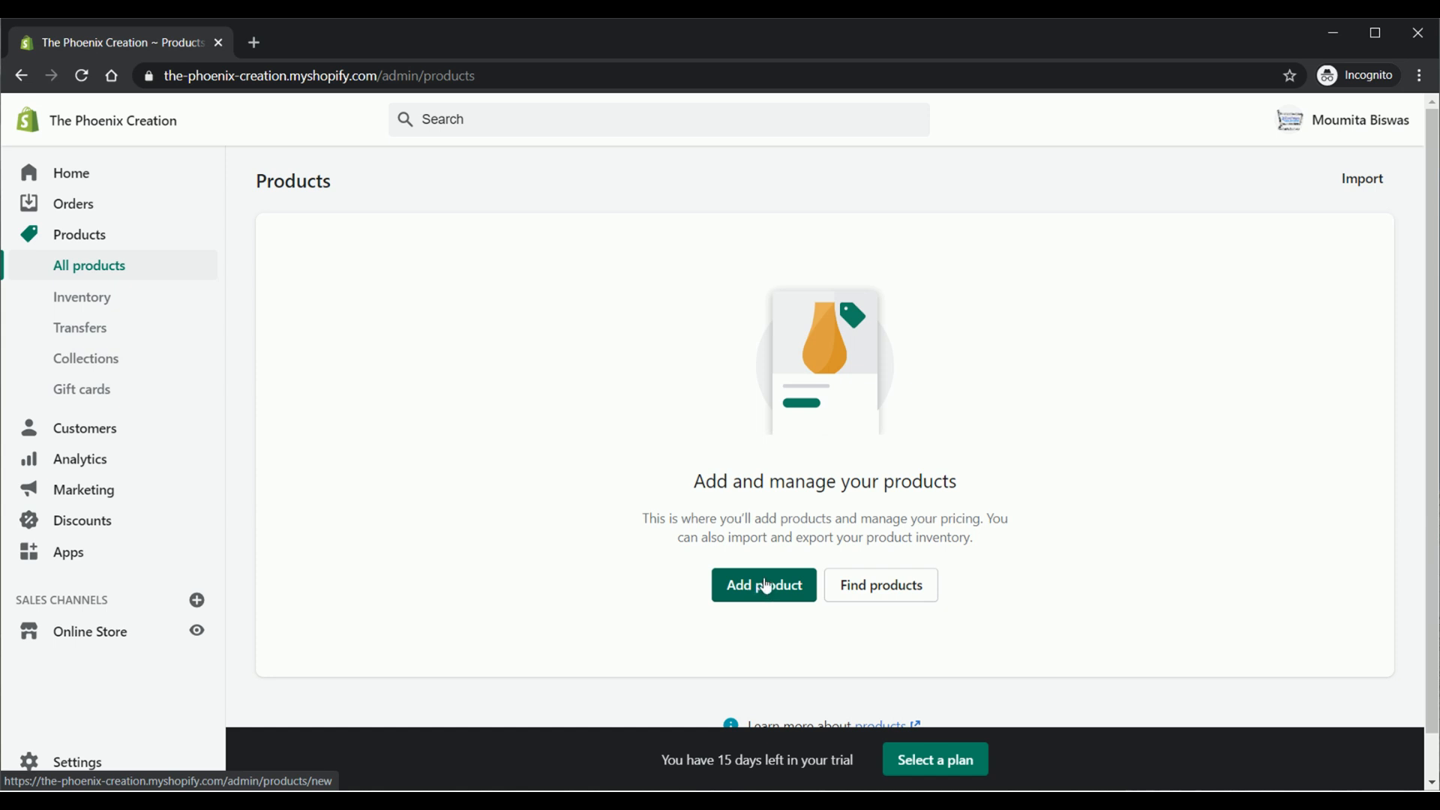
left_click(766, 587)
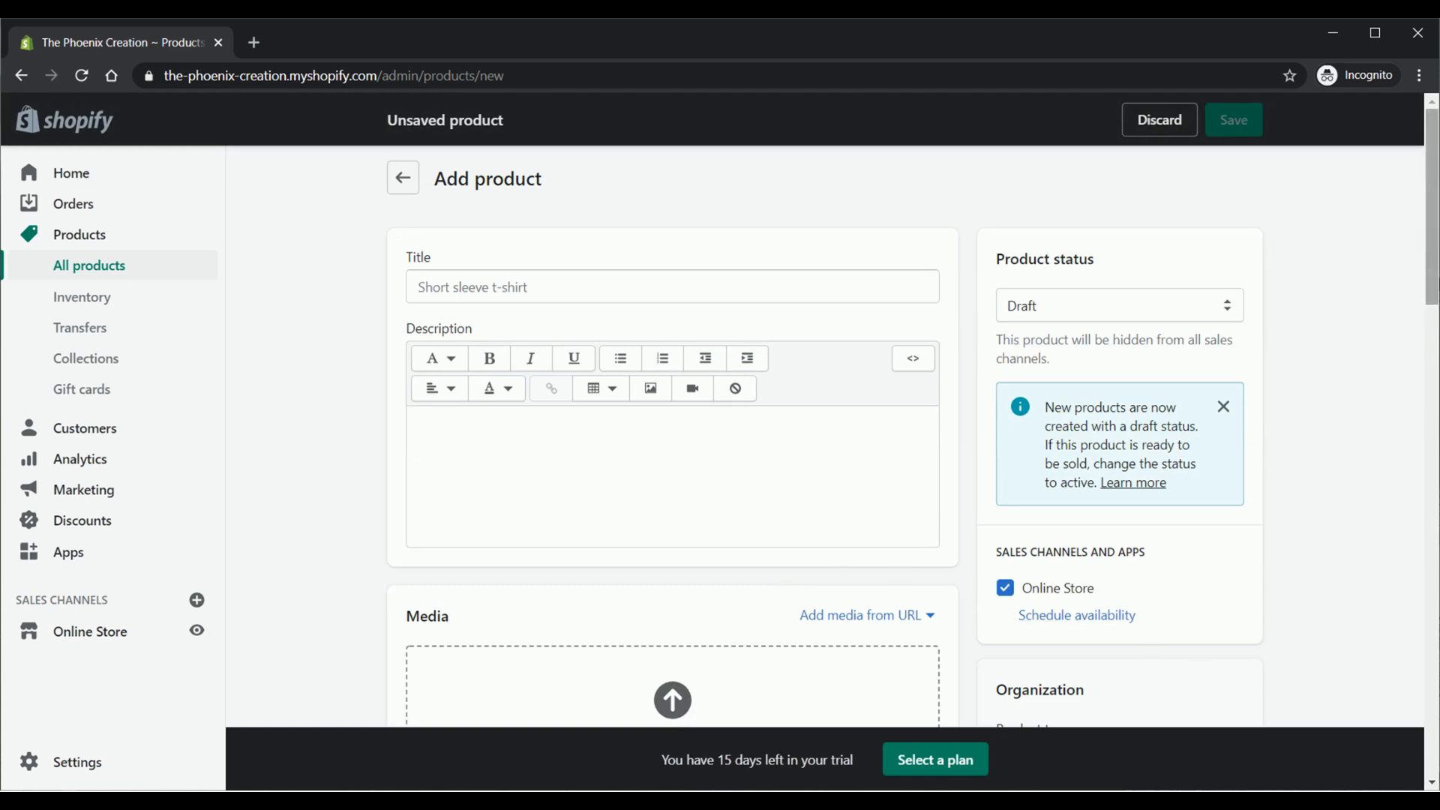
left_click(506, 287)
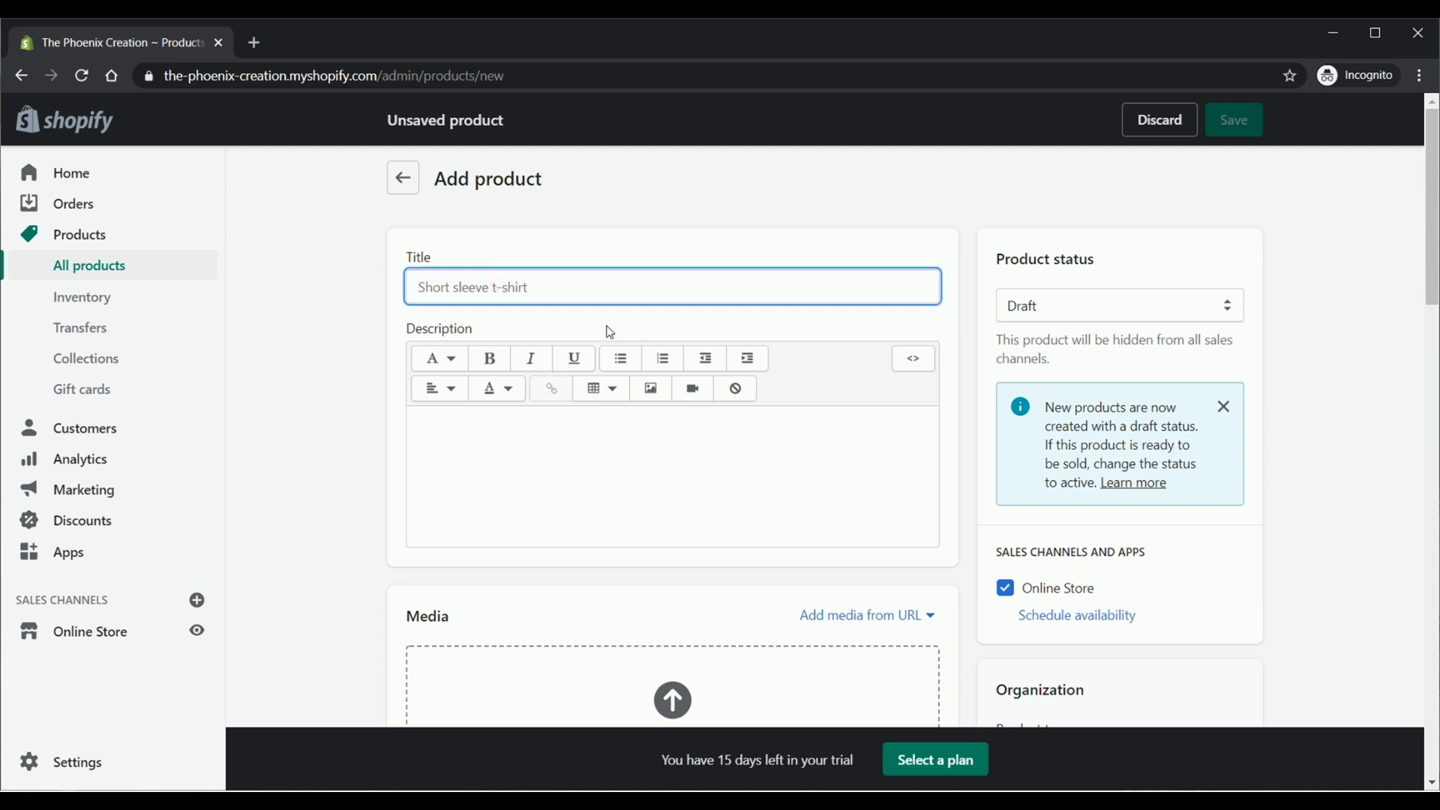
left_click(1338, 447)
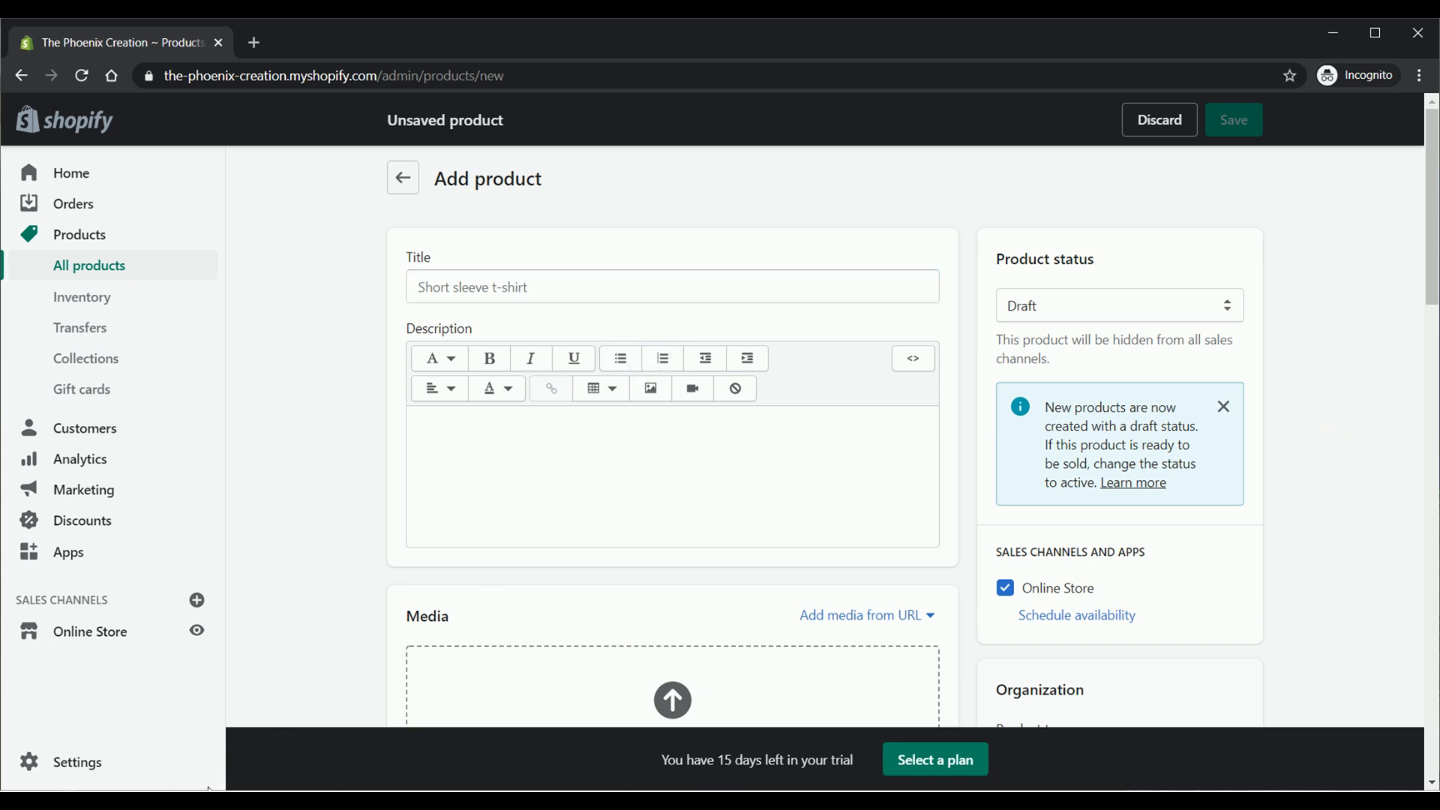
left_click(537, 293)
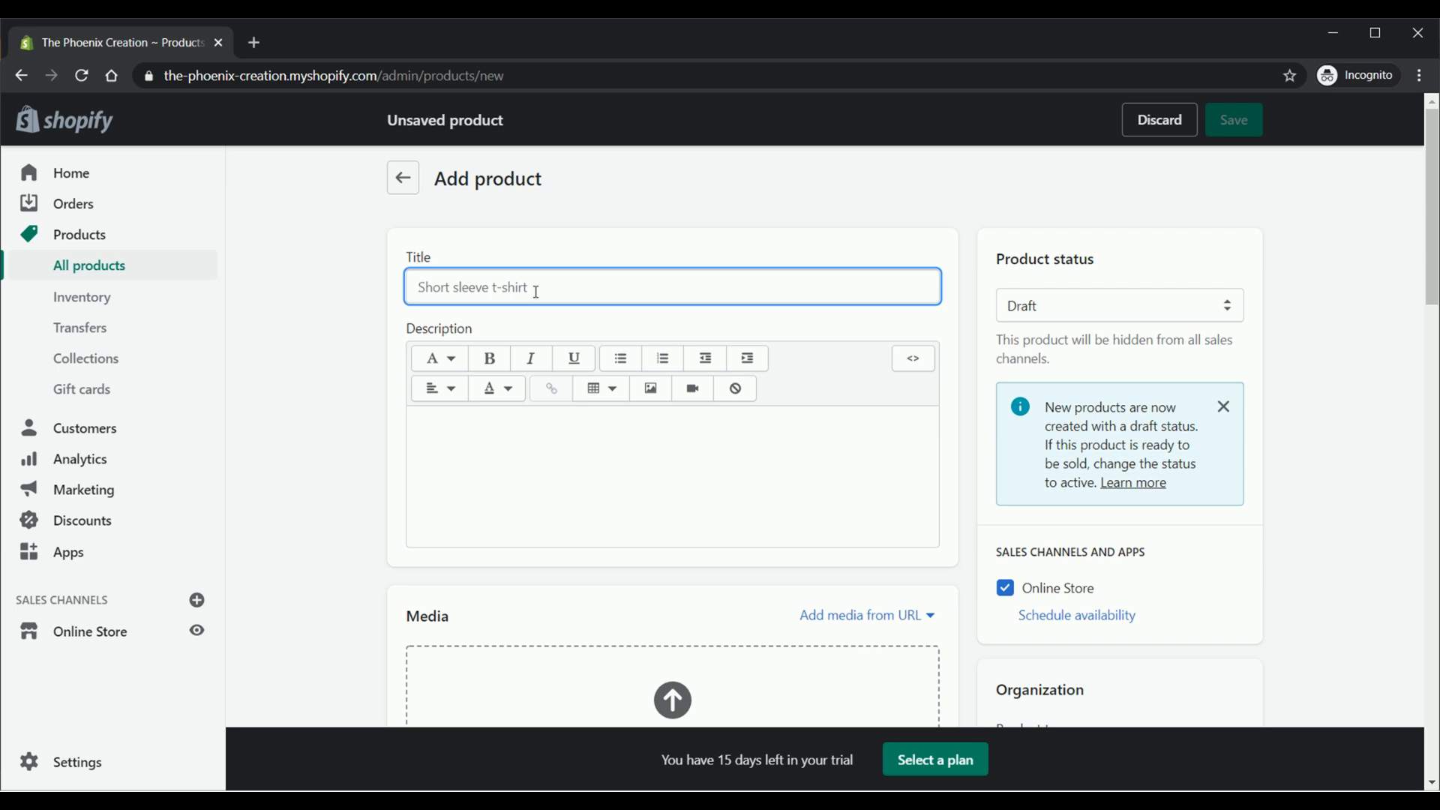
type("Panda Soft Plush Toy Curtain Tiebacks Buckle Holder, 2 Pcs")
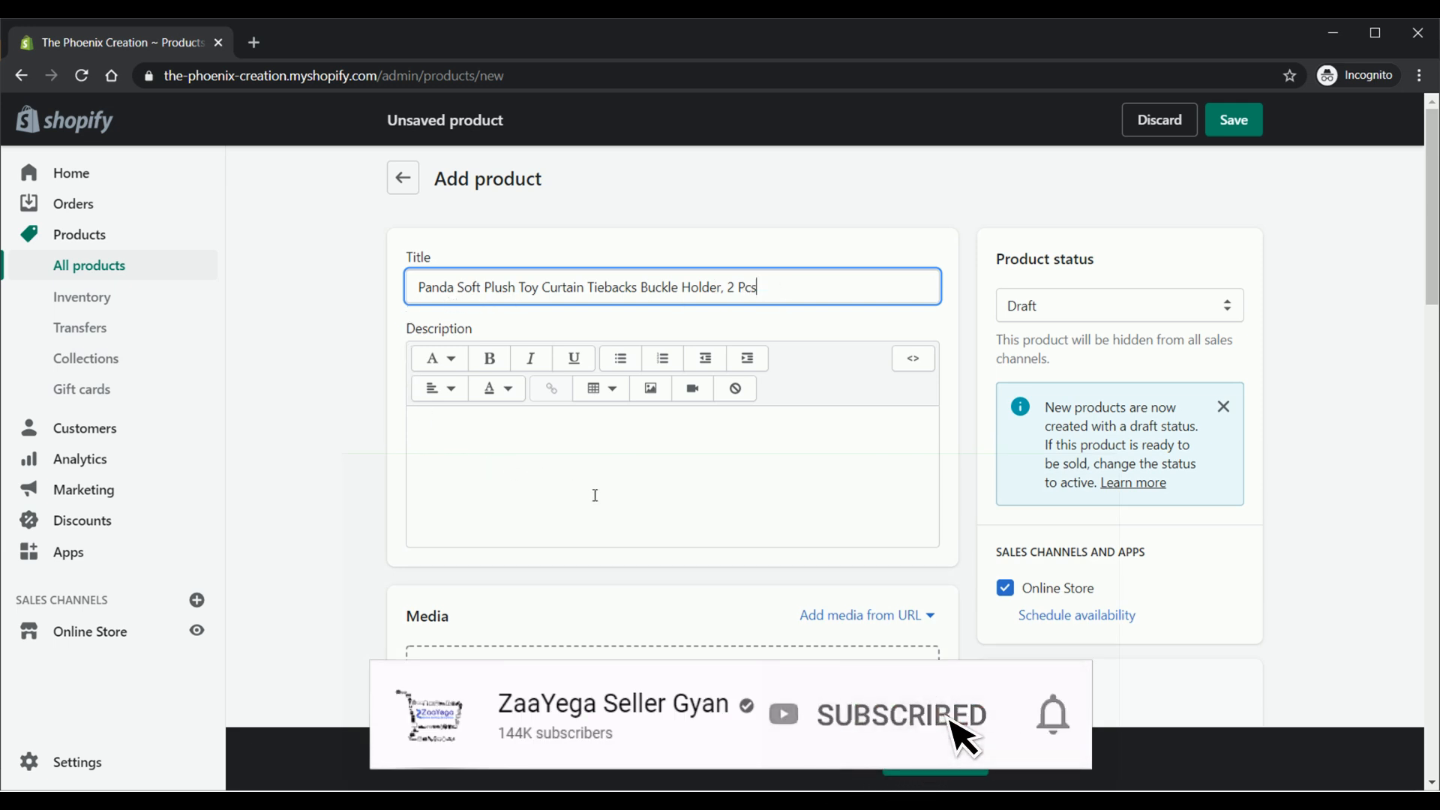
Step: Paste the copied product text into the description and bold its labels, from "Material:" through "Care Instruction:"
left_click(770, 454)
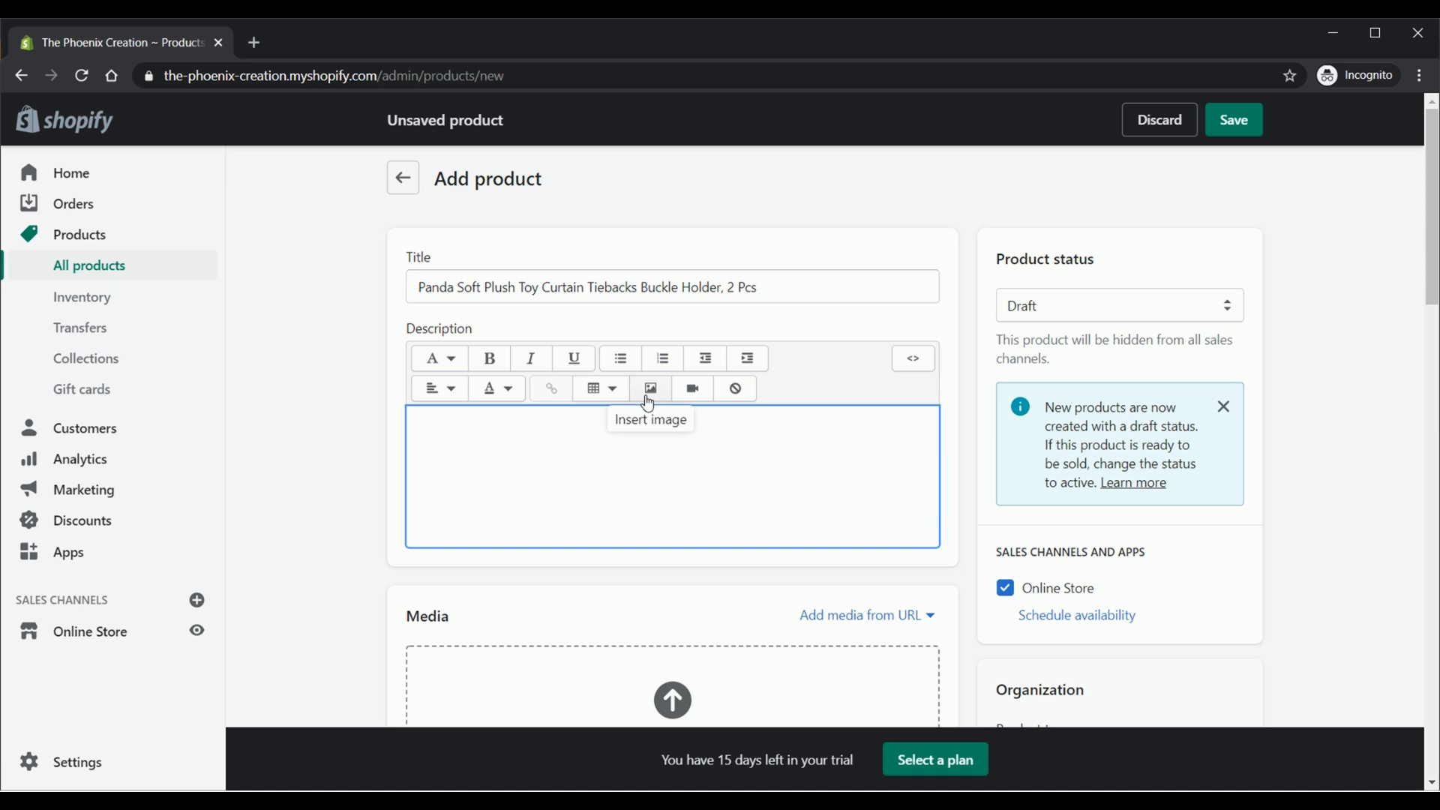
key("ctrl+v")
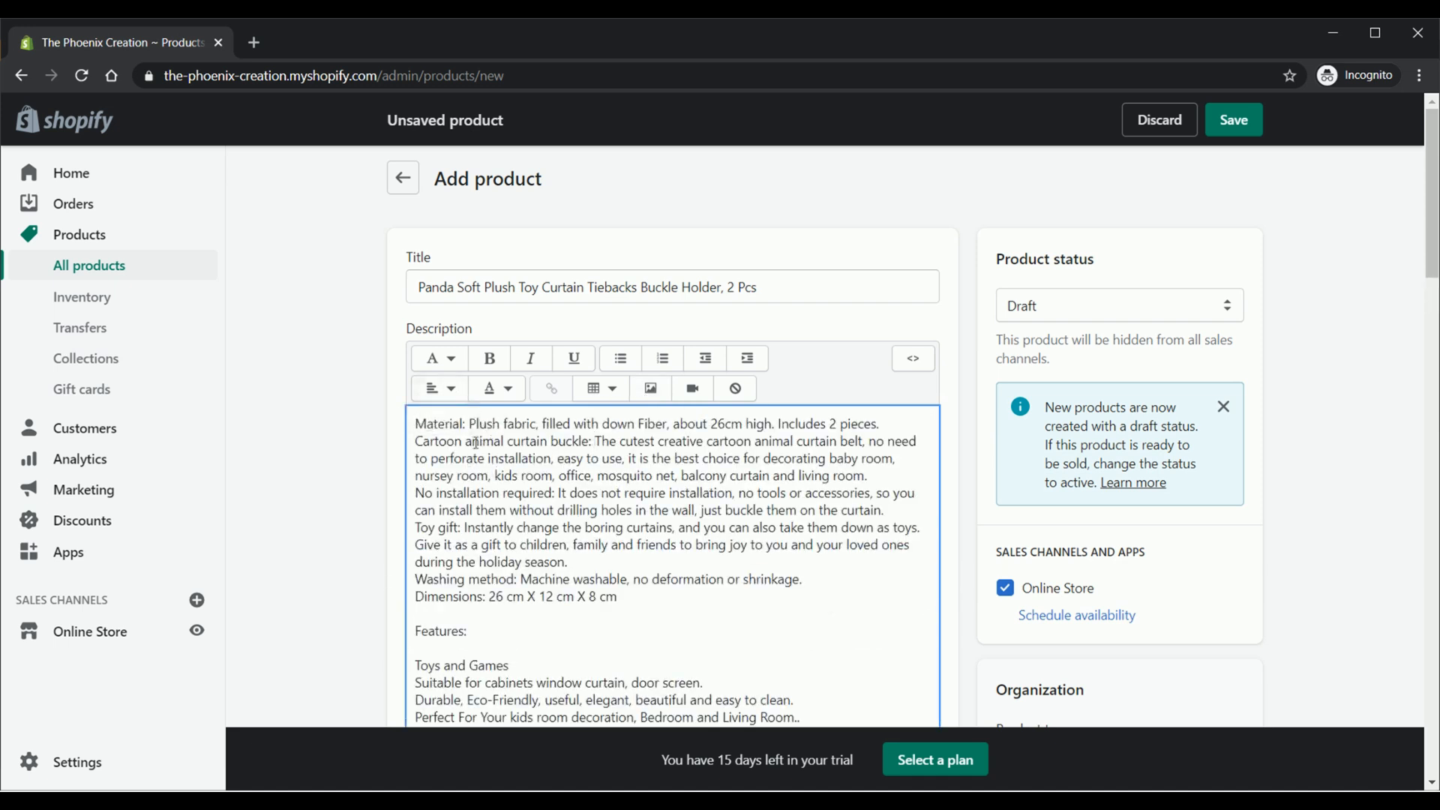
left_click_drag(471, 424, 415, 425)
left_click(490, 357)
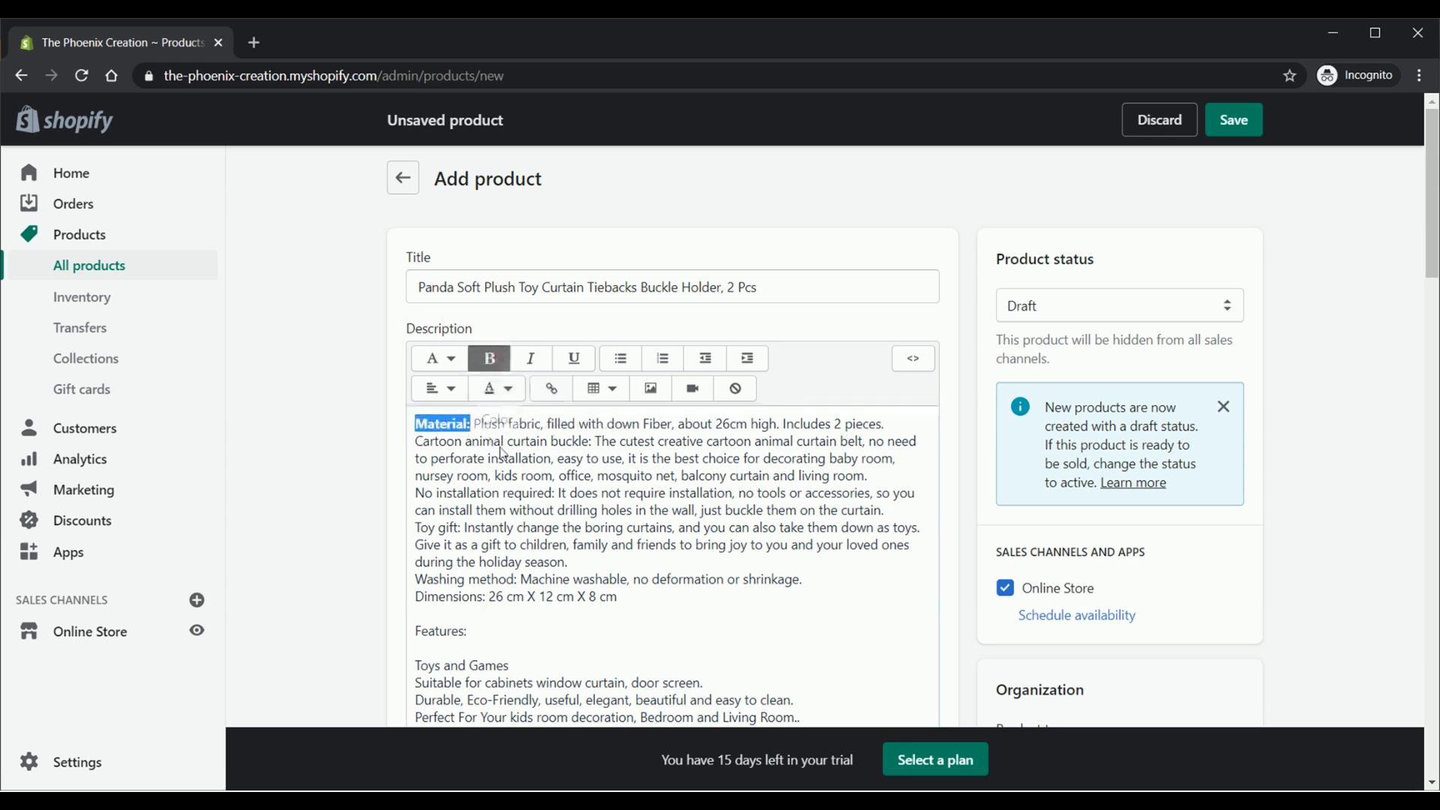
left_click_drag(607, 441, 415, 441)
left_click(490, 358)
left_click_drag(568, 493, 414, 493)
left_click(490, 358)
left_click_drag(525, 579, 488, 597)
left_click(490, 358)
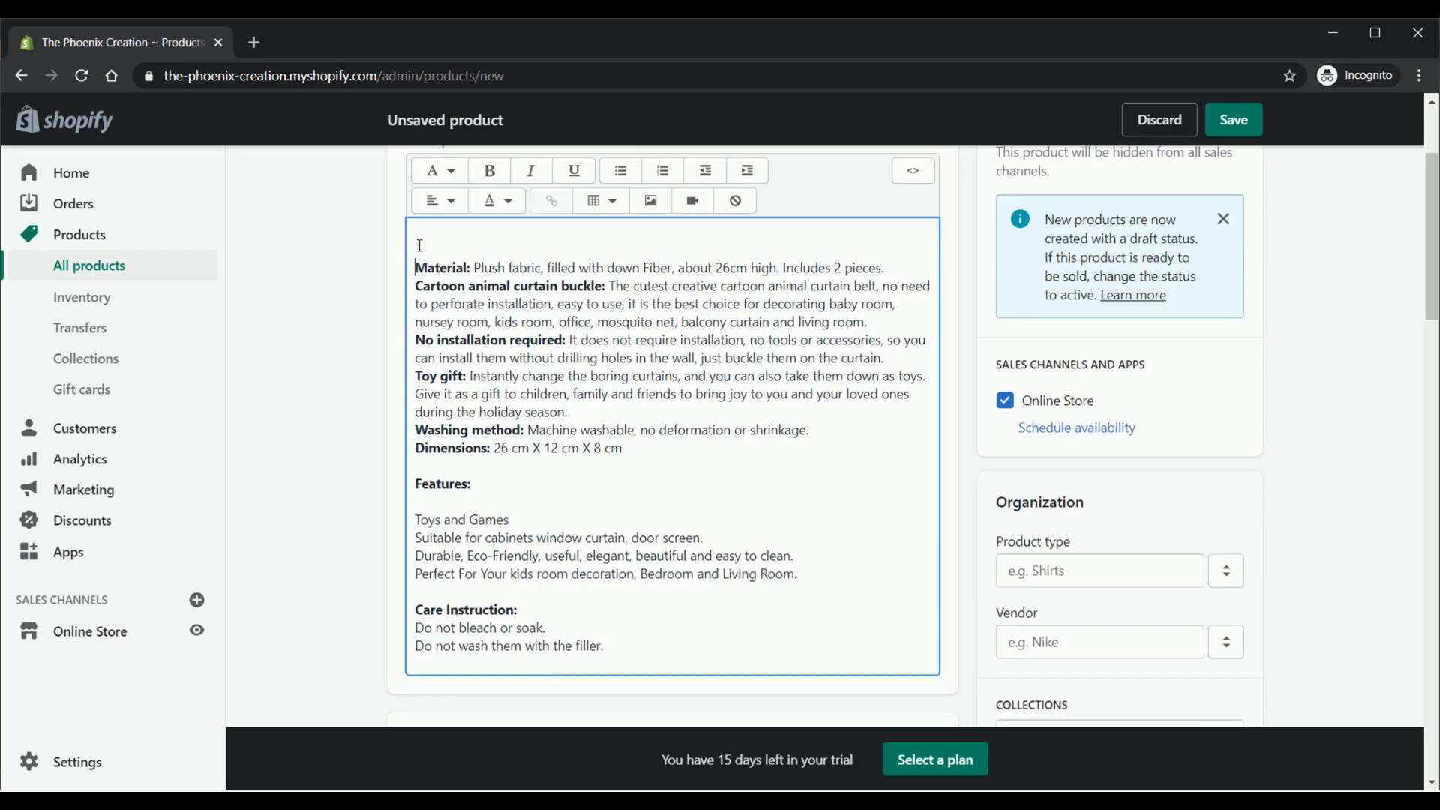
Step: Add blank space above the "Material:" line, then upload and insert the two-panda curtain image there at Large (480x480) size
left_click(419, 246)
key("Return")
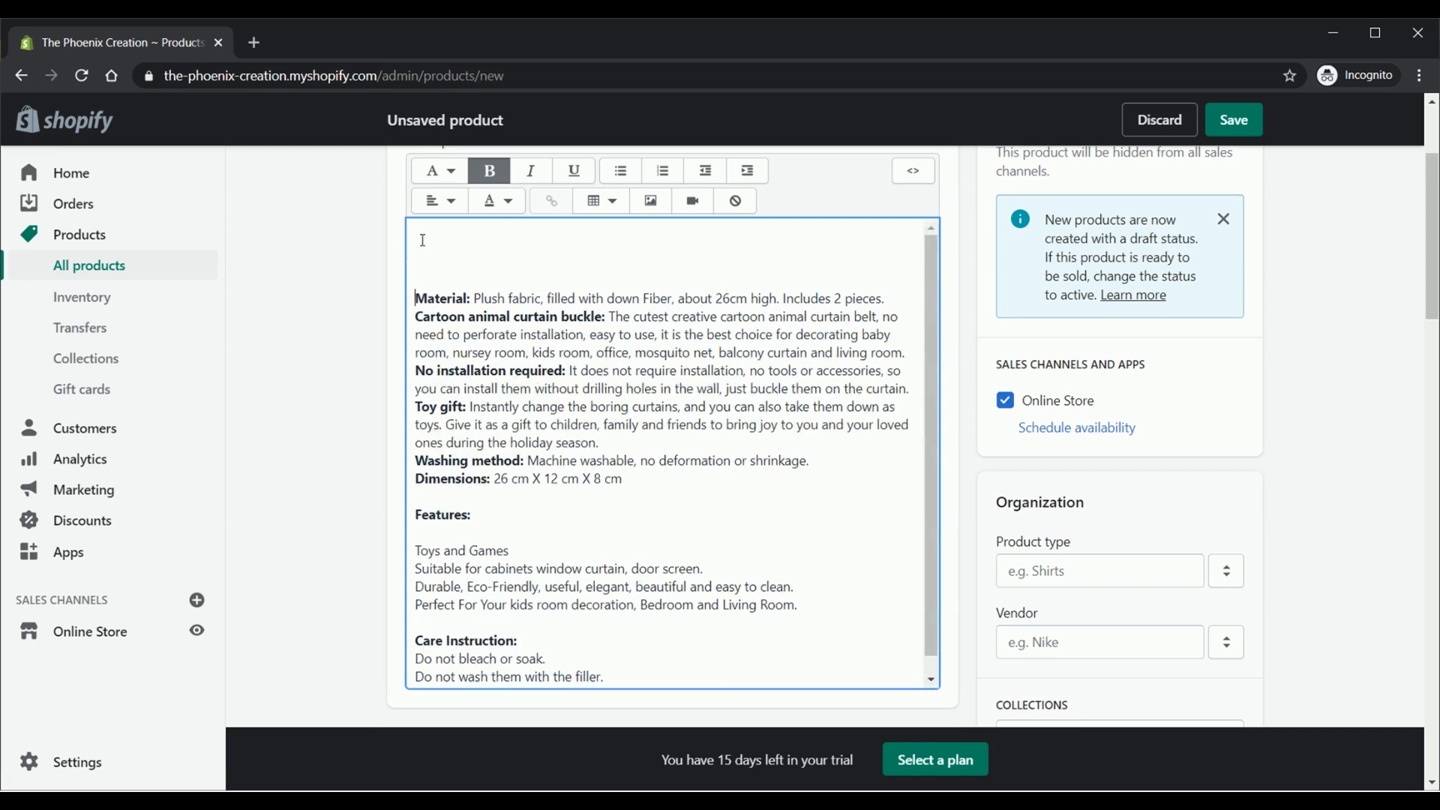
left_click(649, 202)
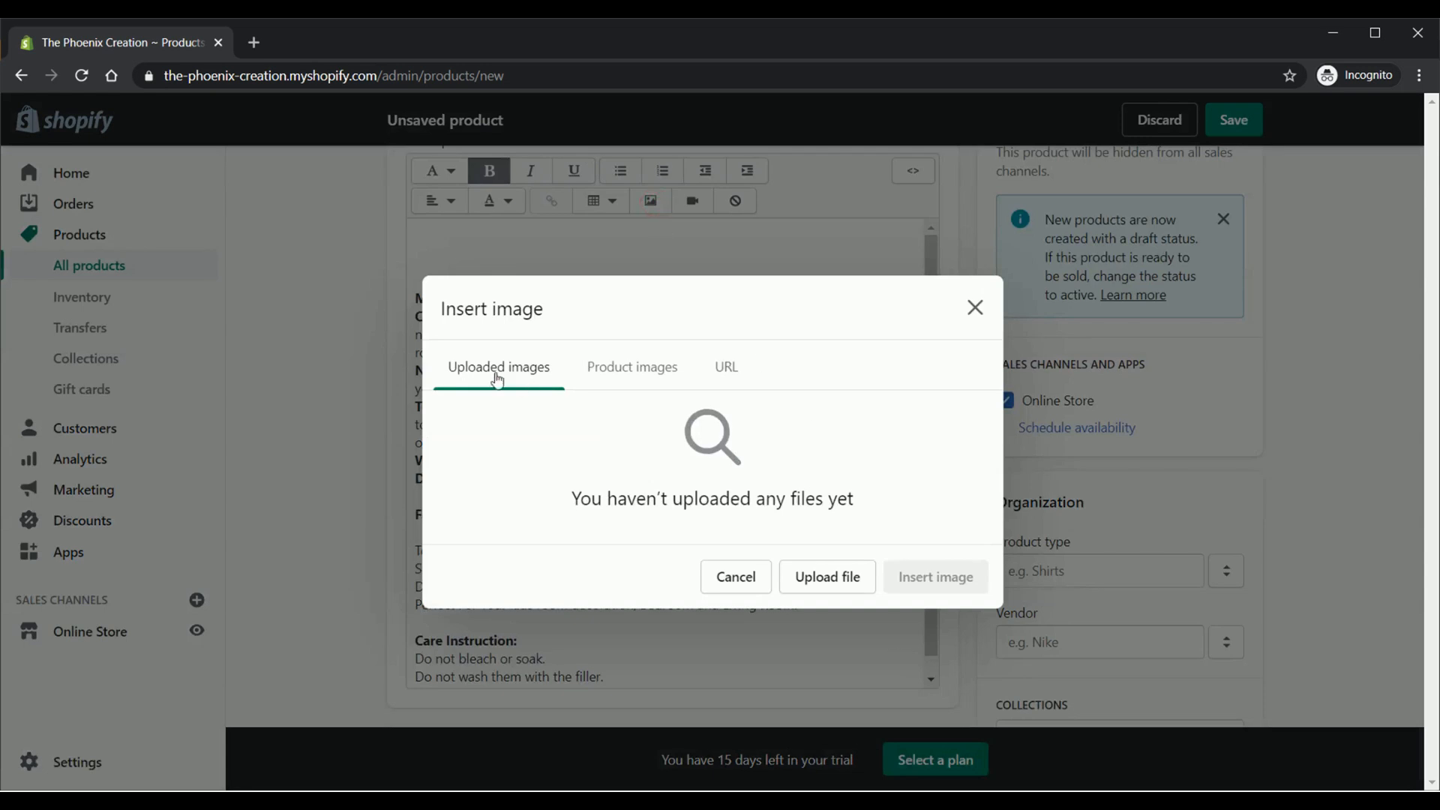
left_click(621, 375)
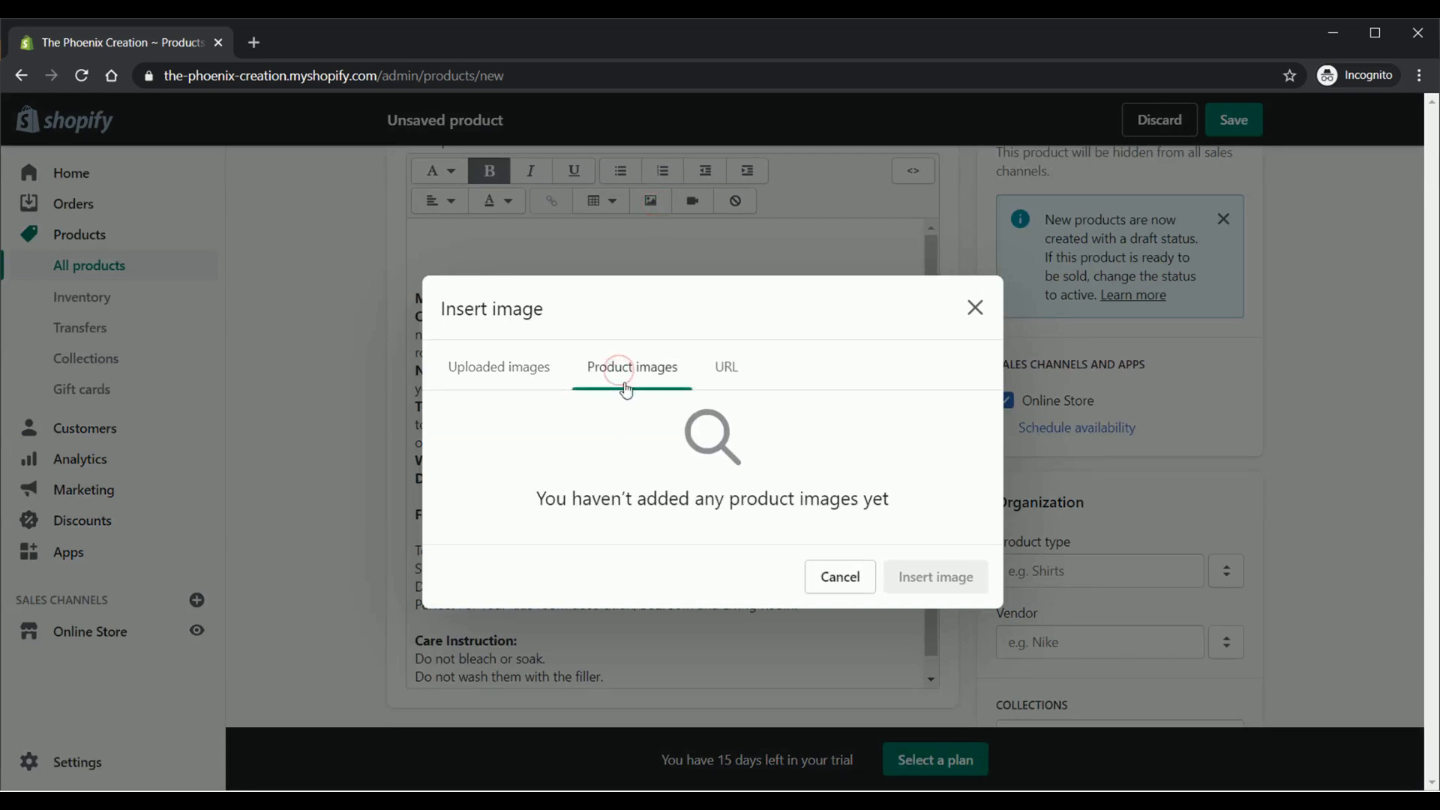
left_click(723, 369)
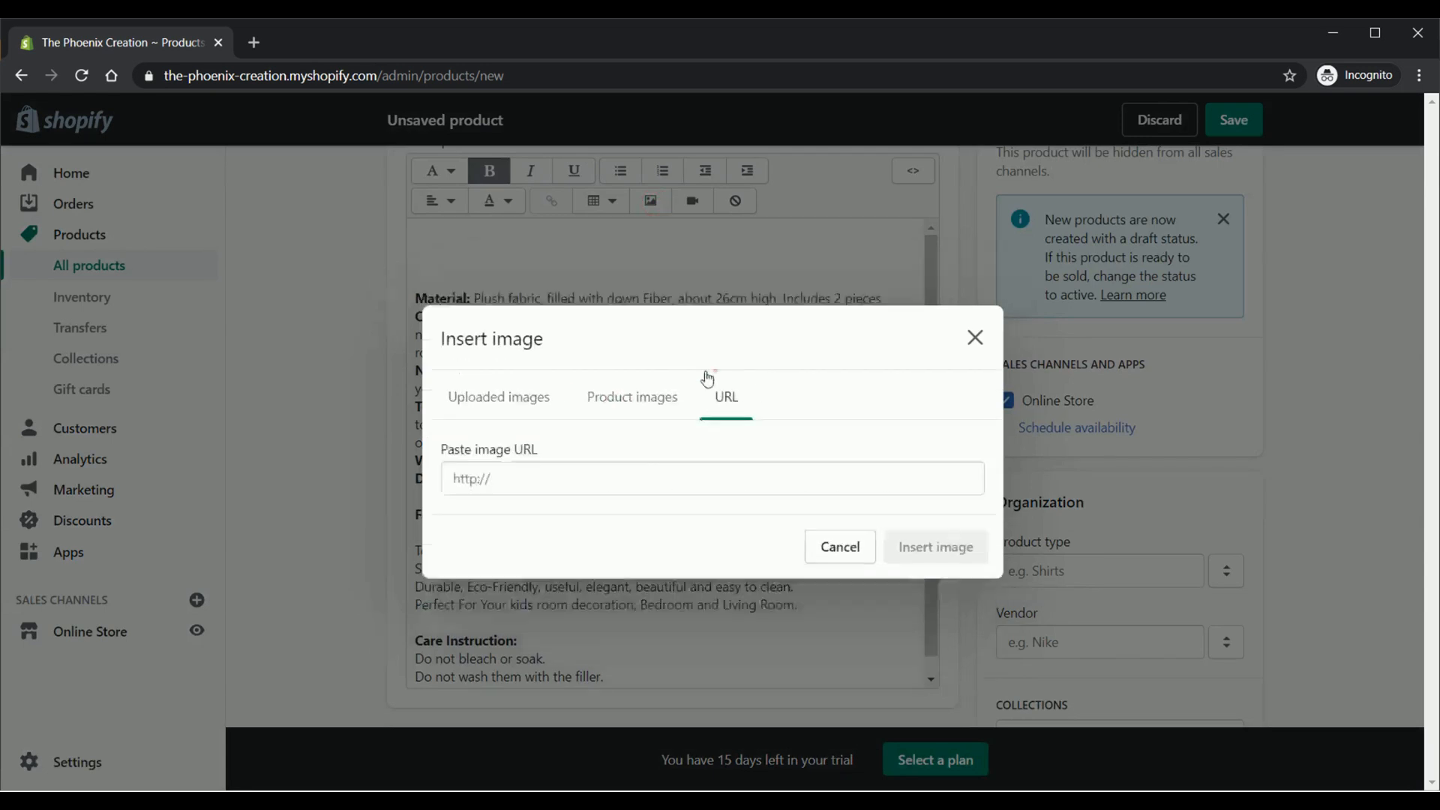
left_click(493, 408)
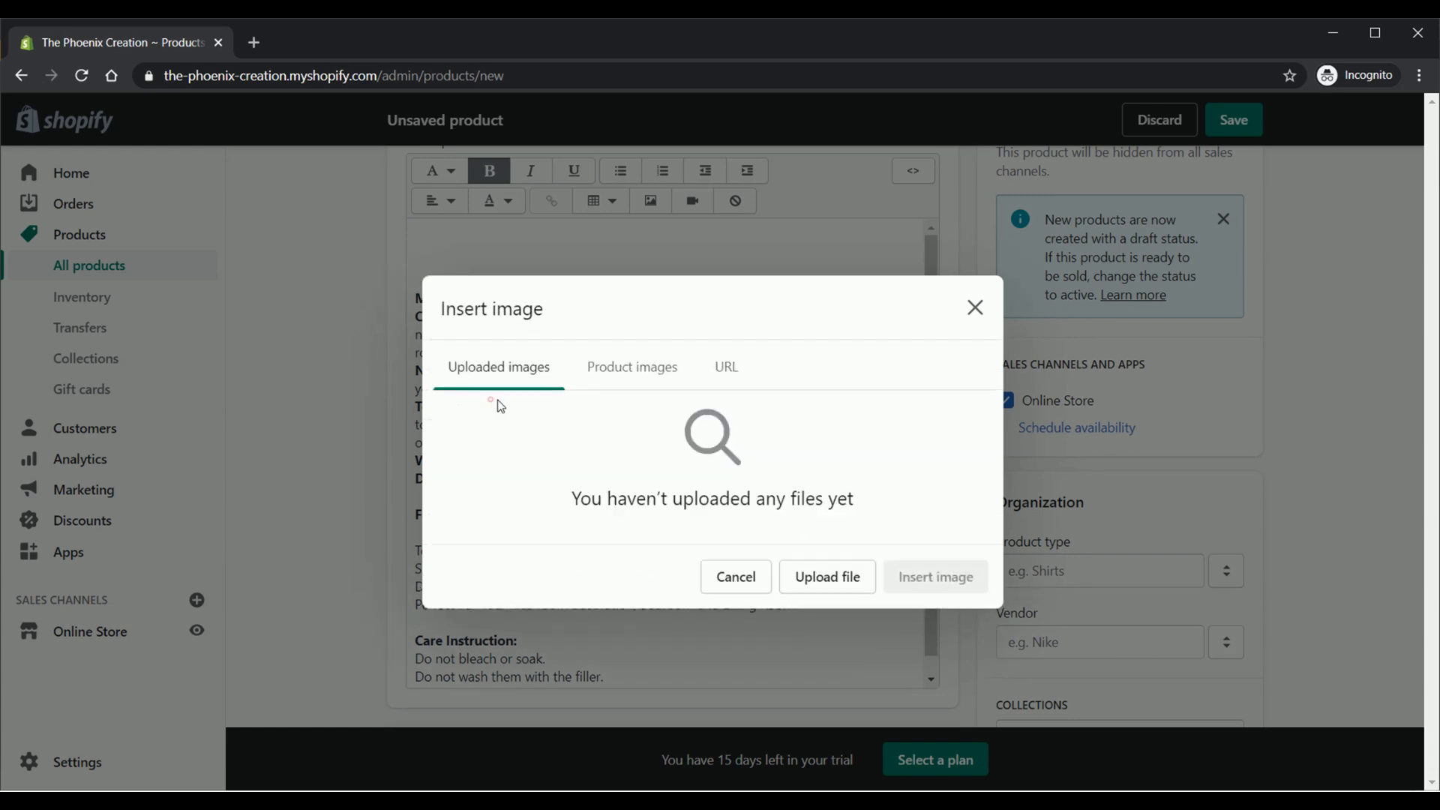
left_click(825, 584)
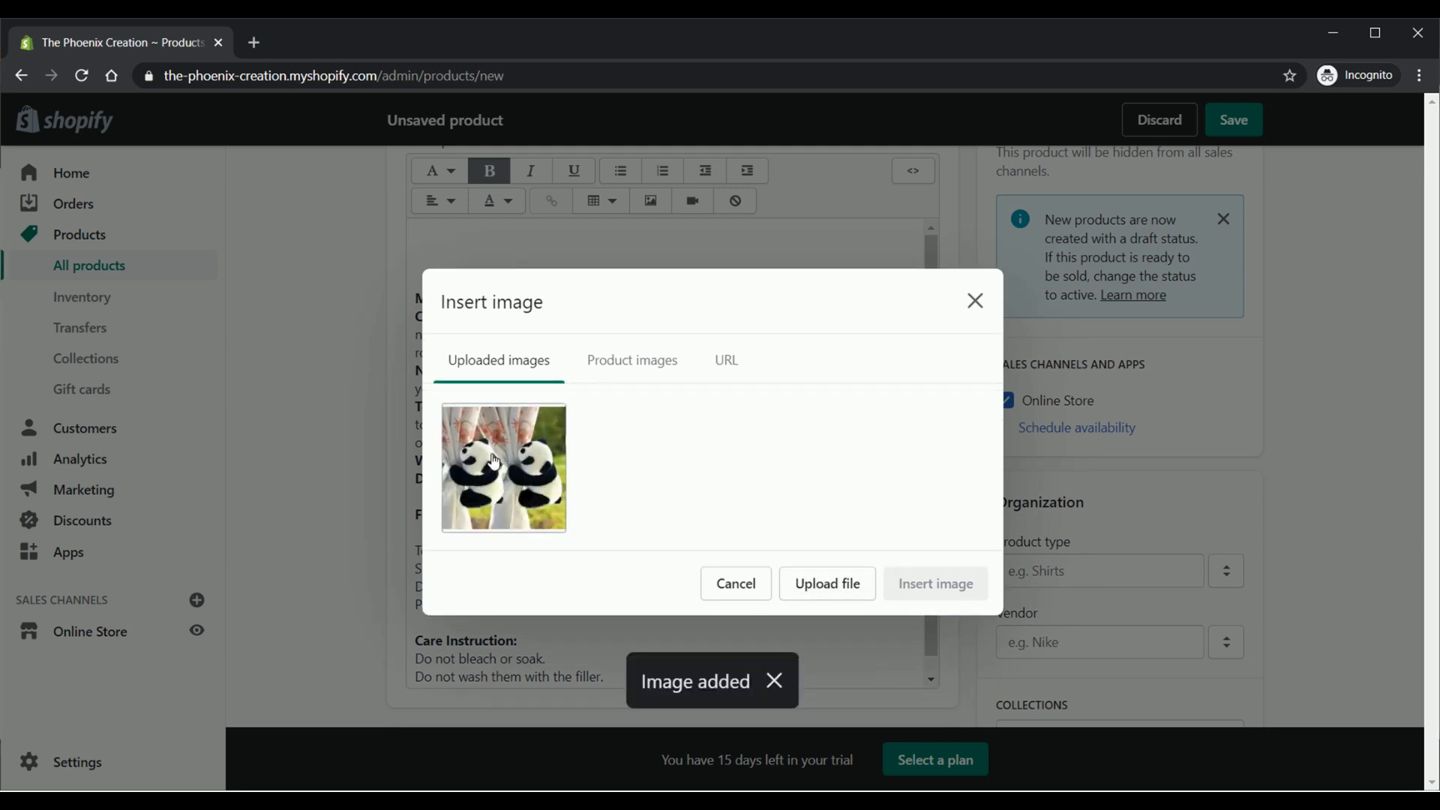
left_click(503, 464)
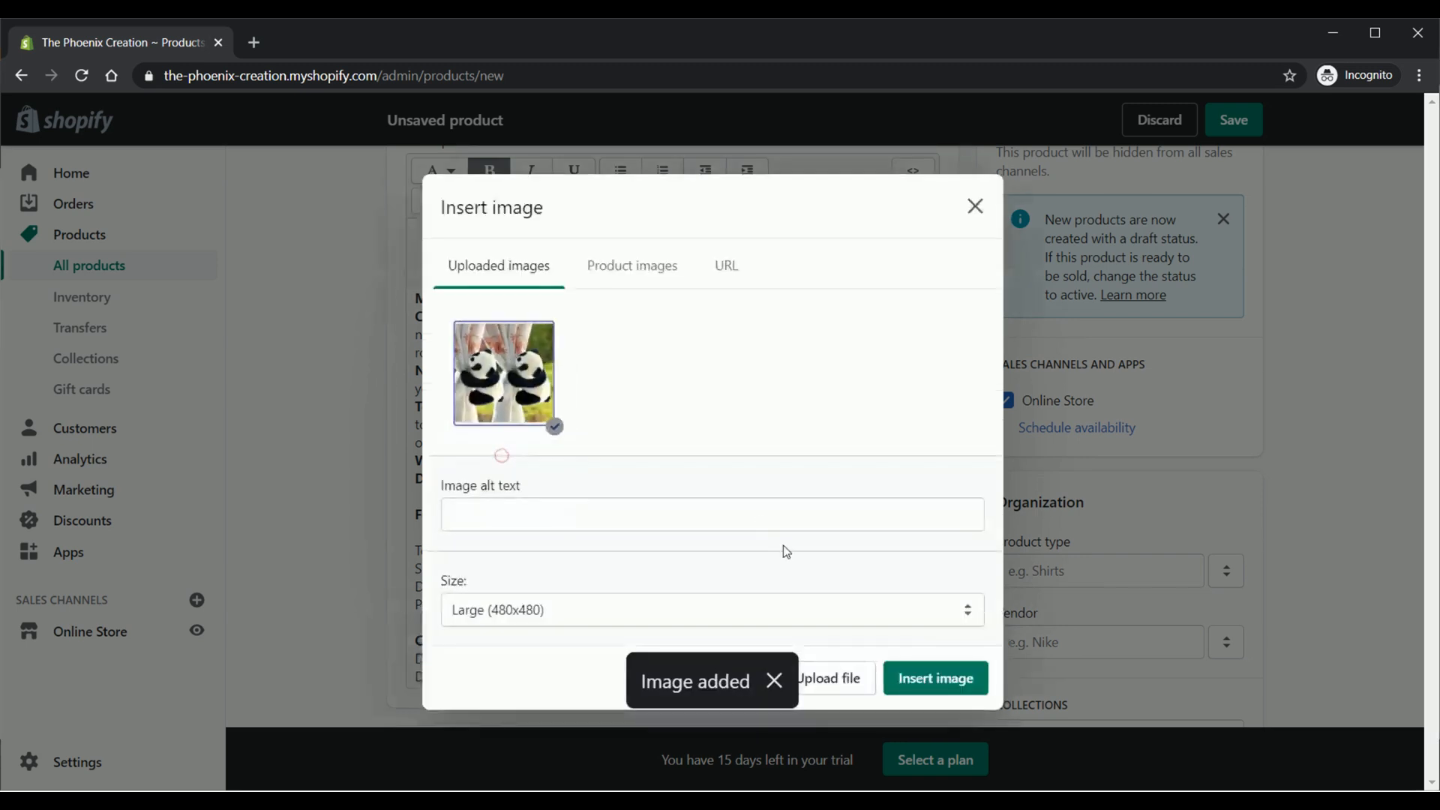
left_click(976, 694)
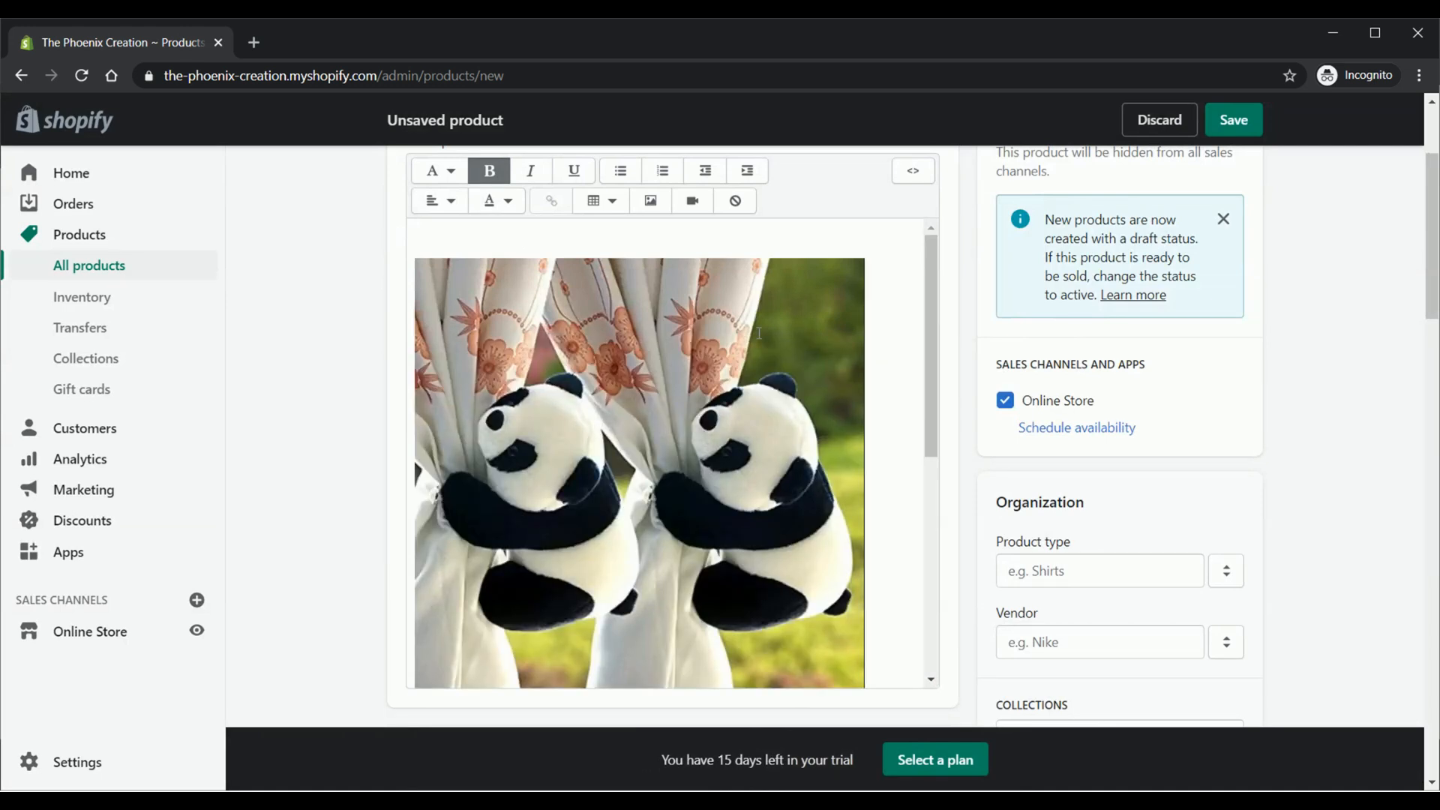
Step: Shrink the inserted curtain image proportionally to less than half its width and place the text cursor beside it
left_click(684, 369)
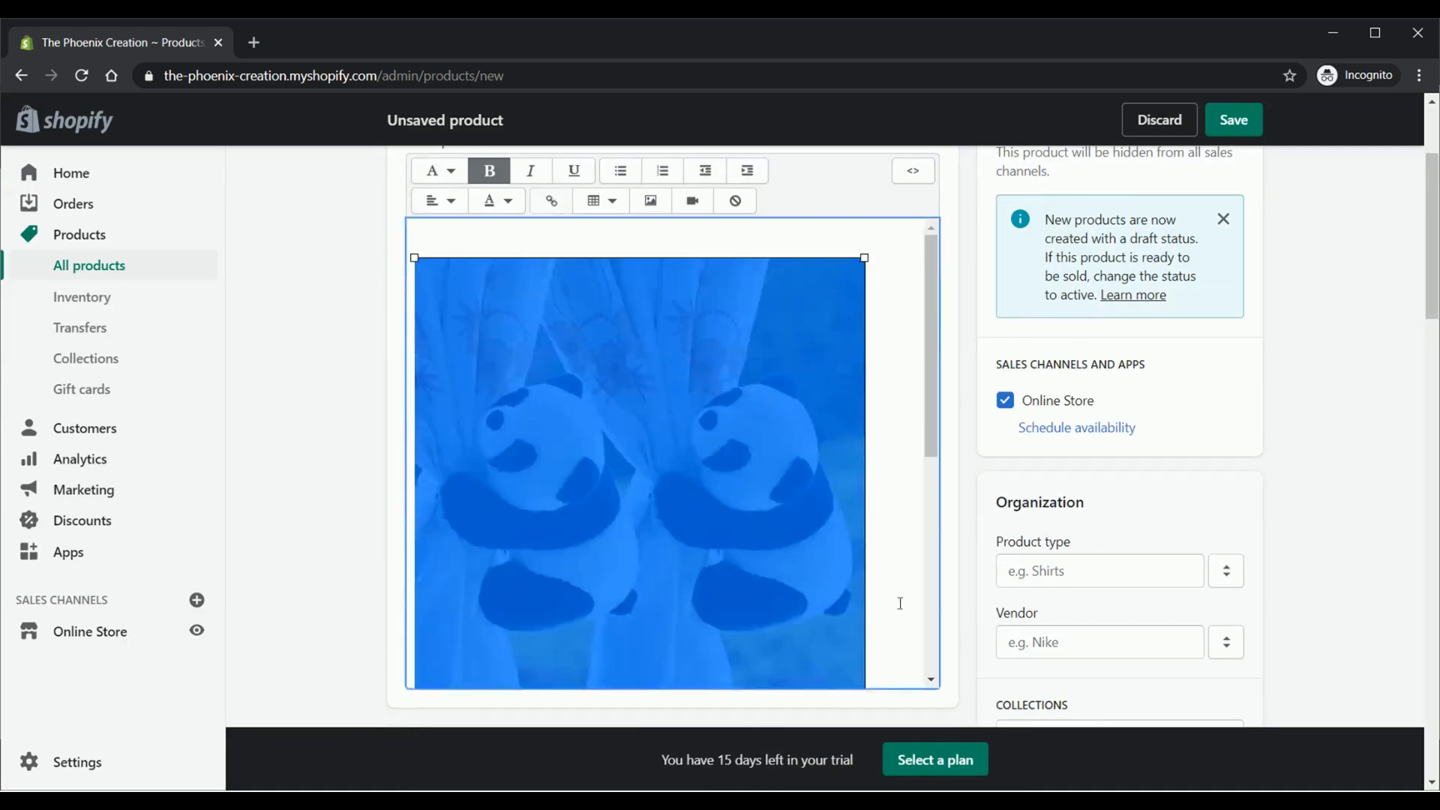
scroll(881, 491, "down", 3)
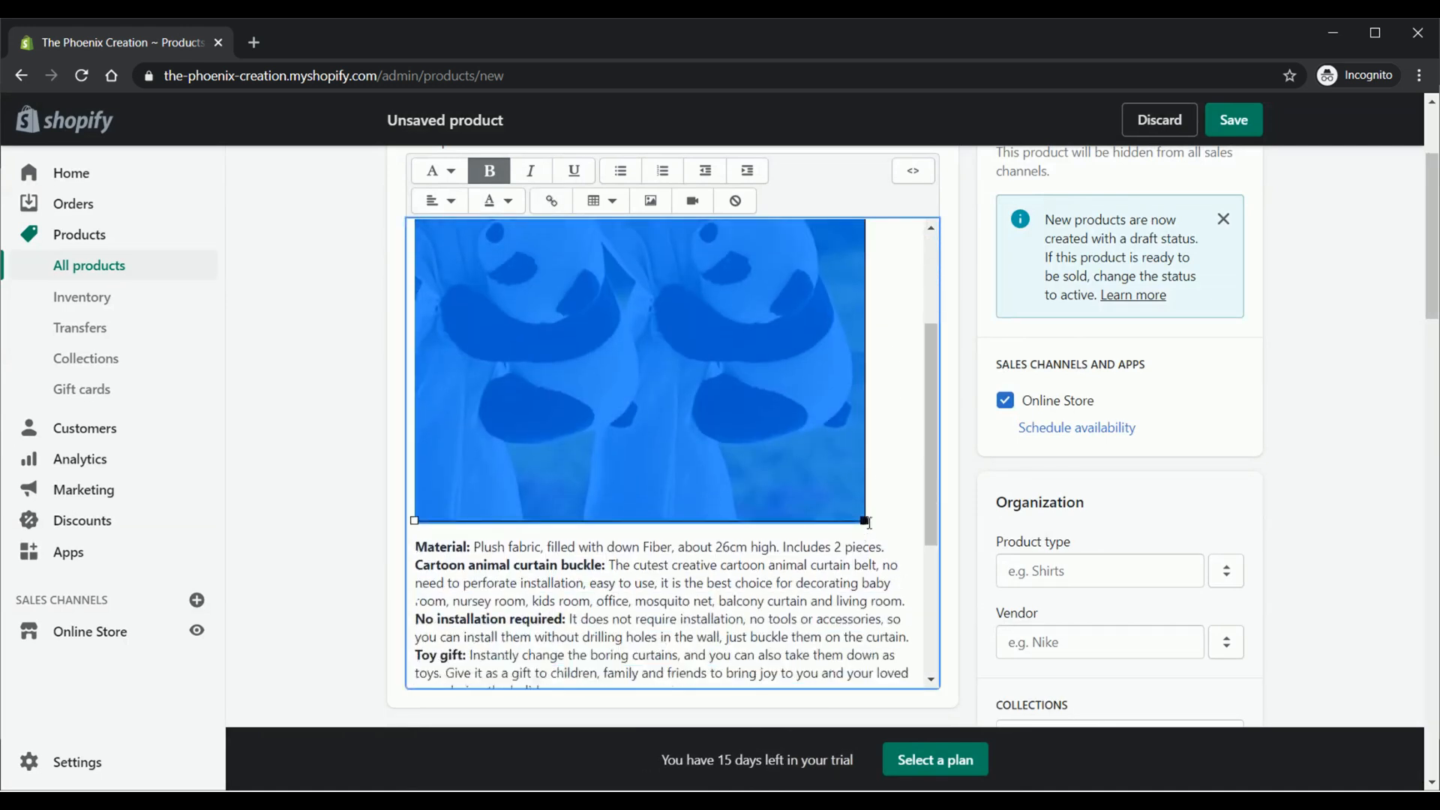
left_click_drag(865, 521, 624, 443)
left_click(627, 439)
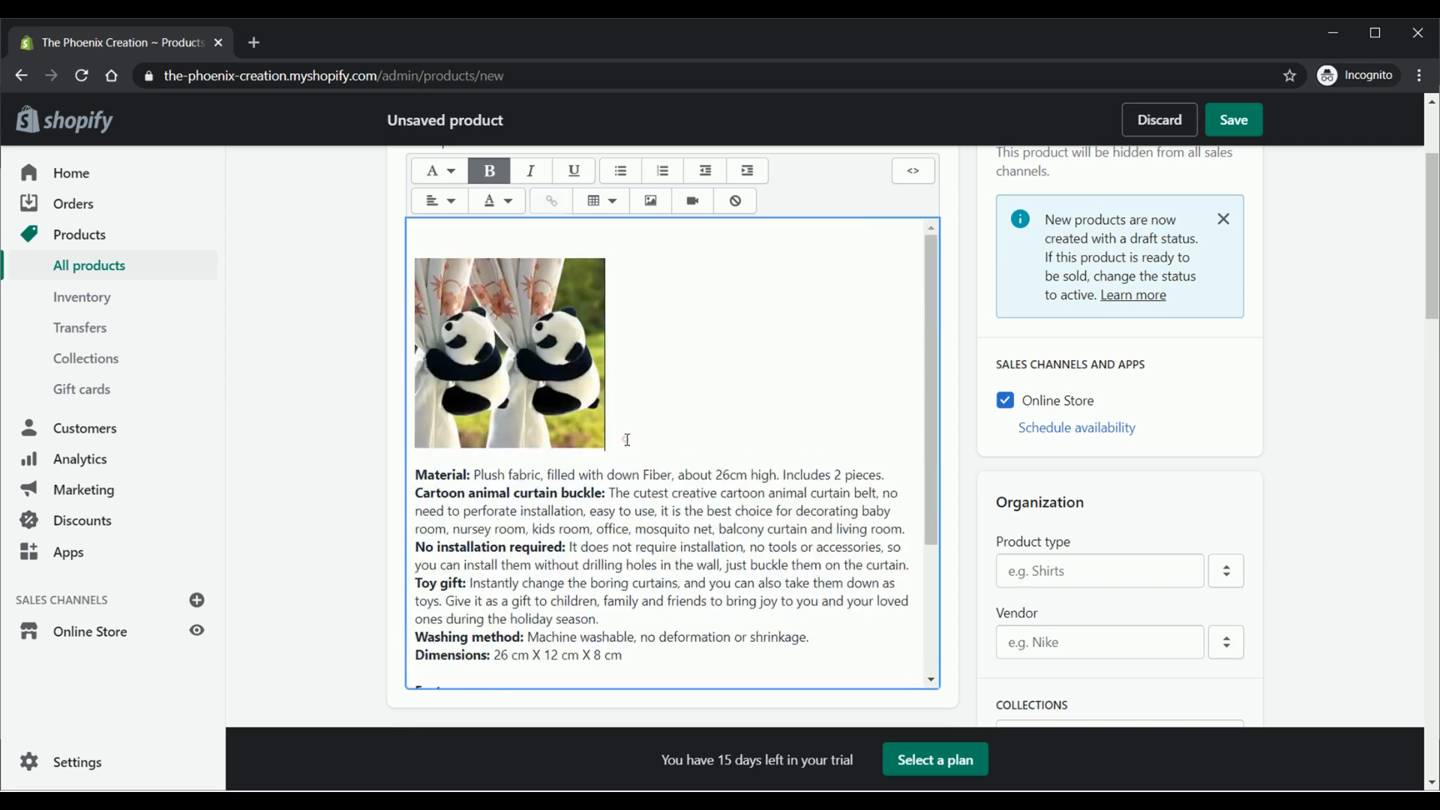
Step: Upload the single-panda image for the description and delete the duplicate curtain image inserted below the first one
left_click(654, 205)
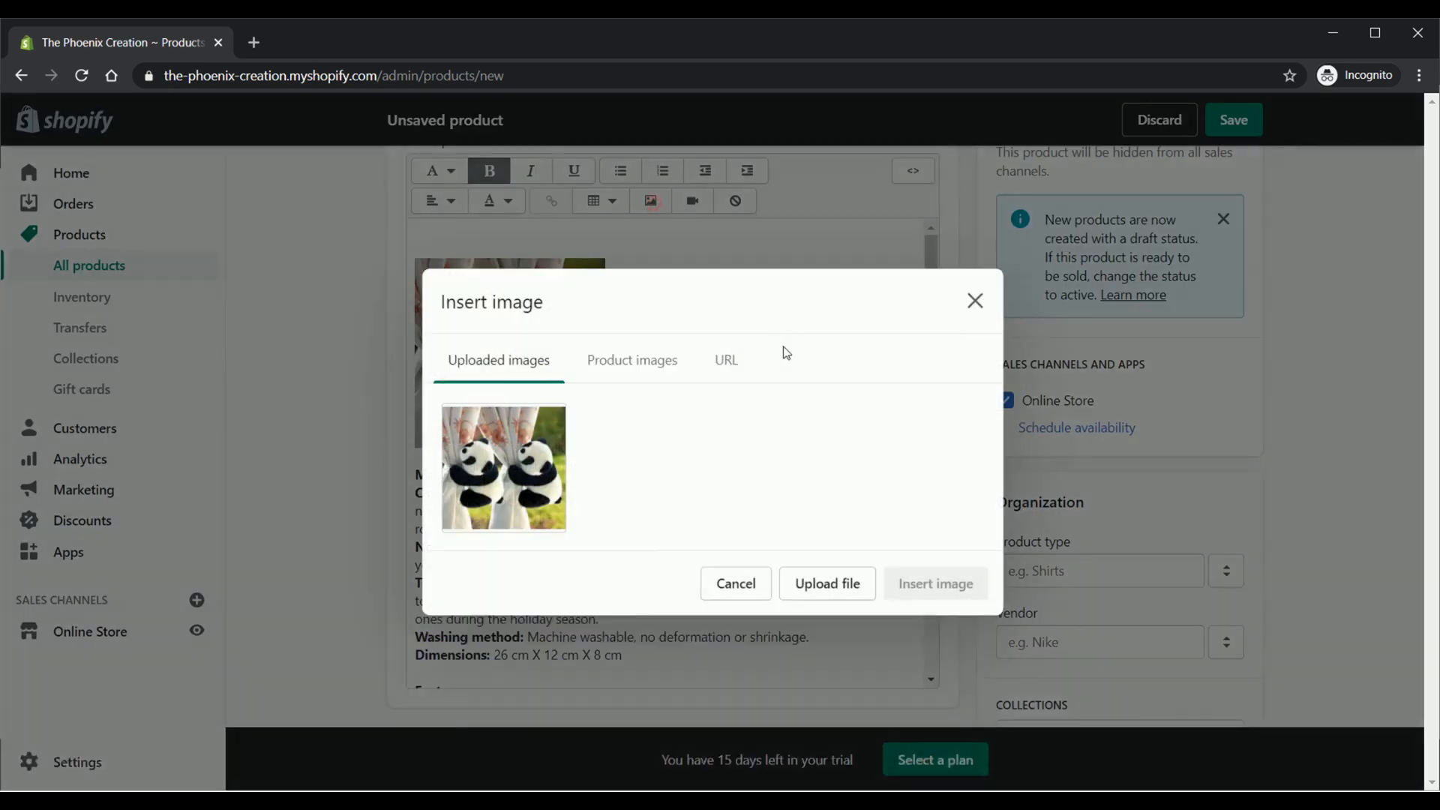
left_click(839, 583)
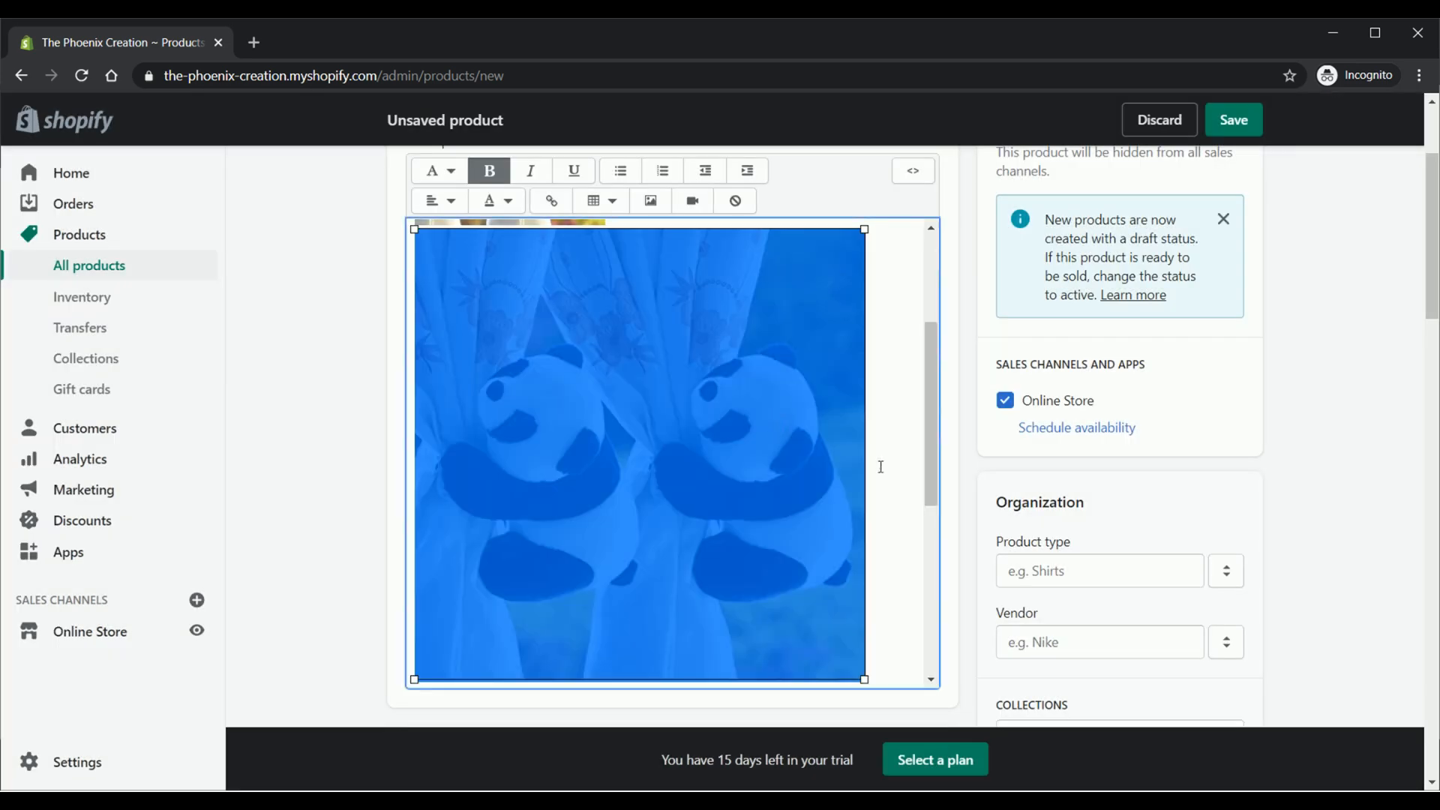
key("Delete")
scroll(881, 467, "up", 3)
left_click(636, 407)
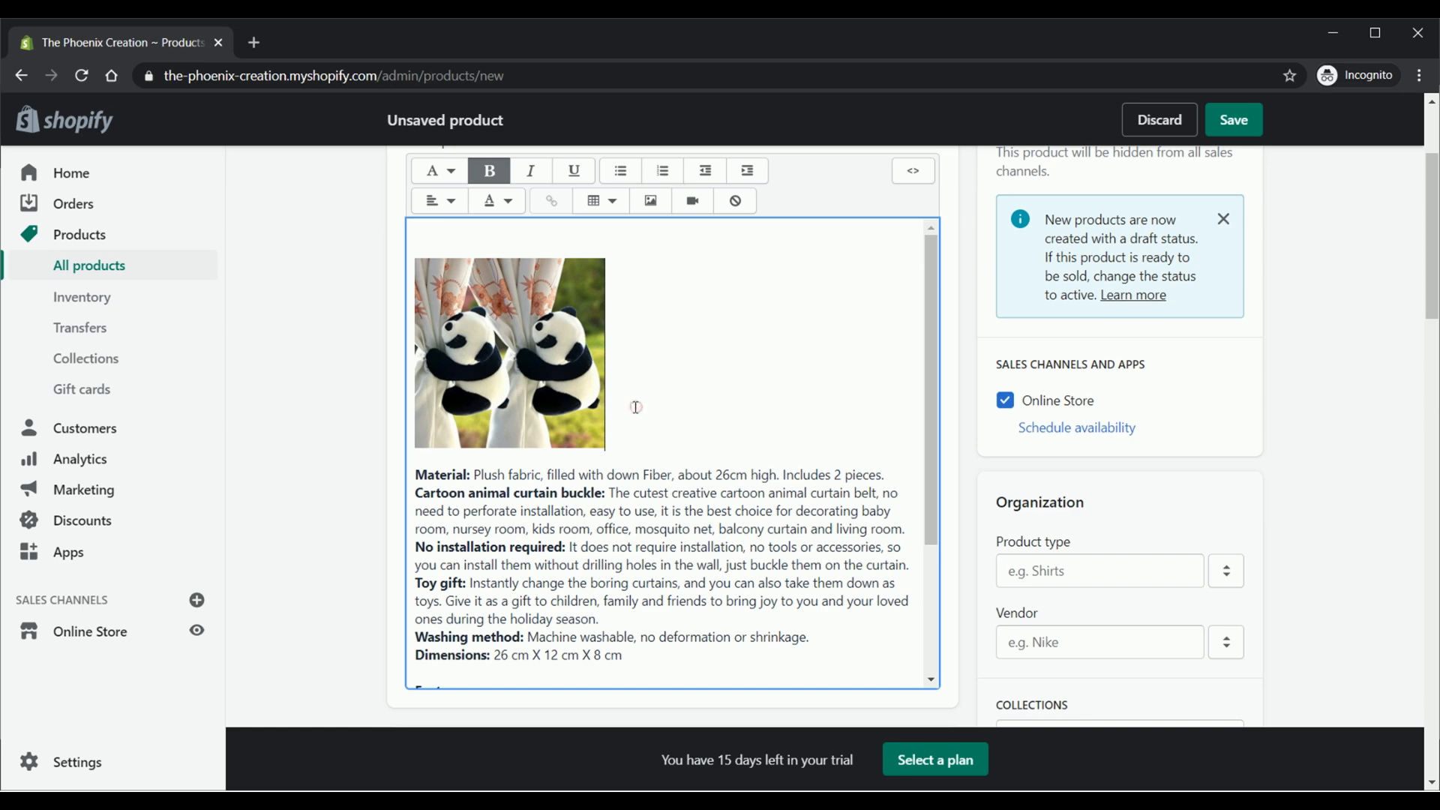
Step: Insert the uploaded single-panda image after the curtain image and shrink it until both sit side by side
left_click(652, 200)
left_click(504, 468)
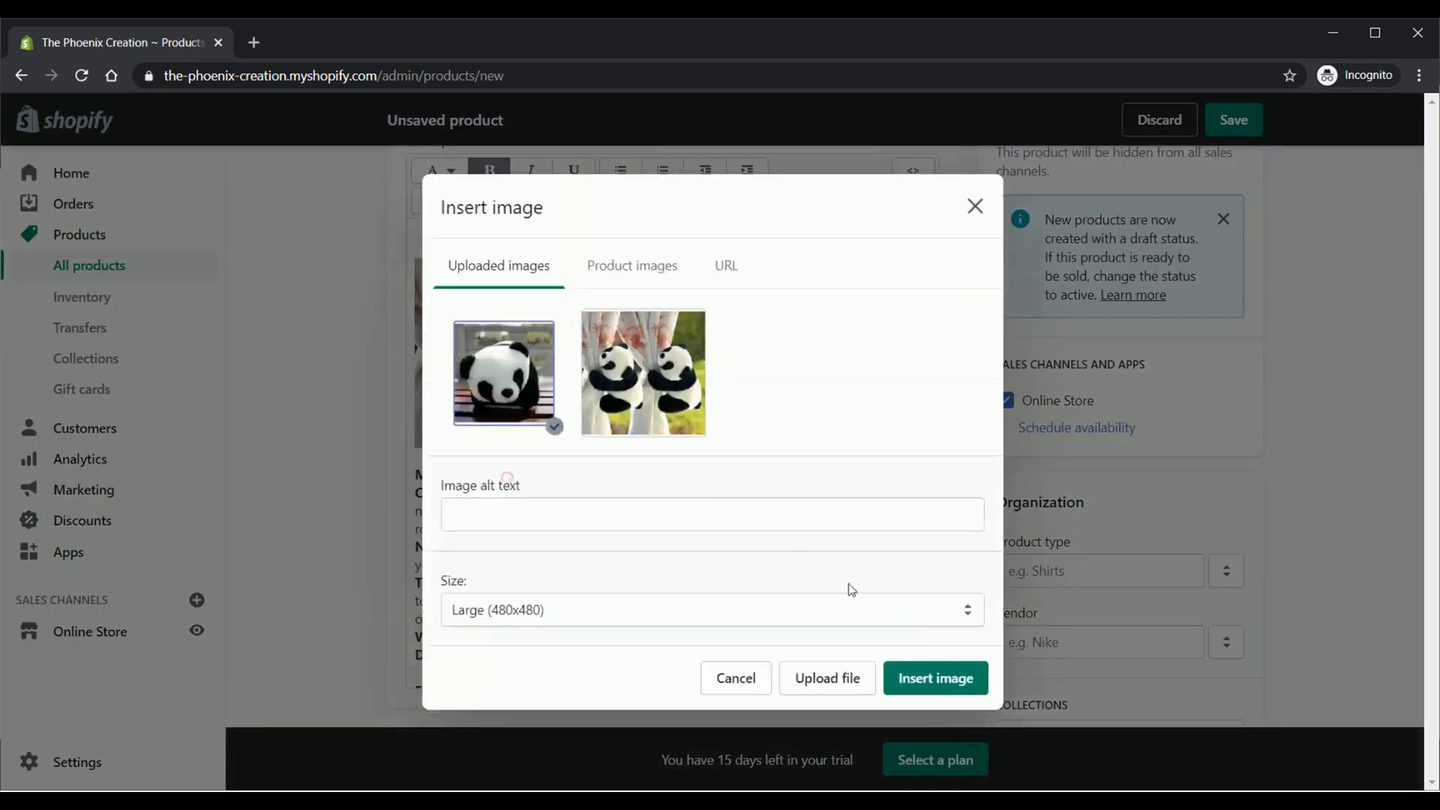
left_click(936, 678)
left_click(736, 477)
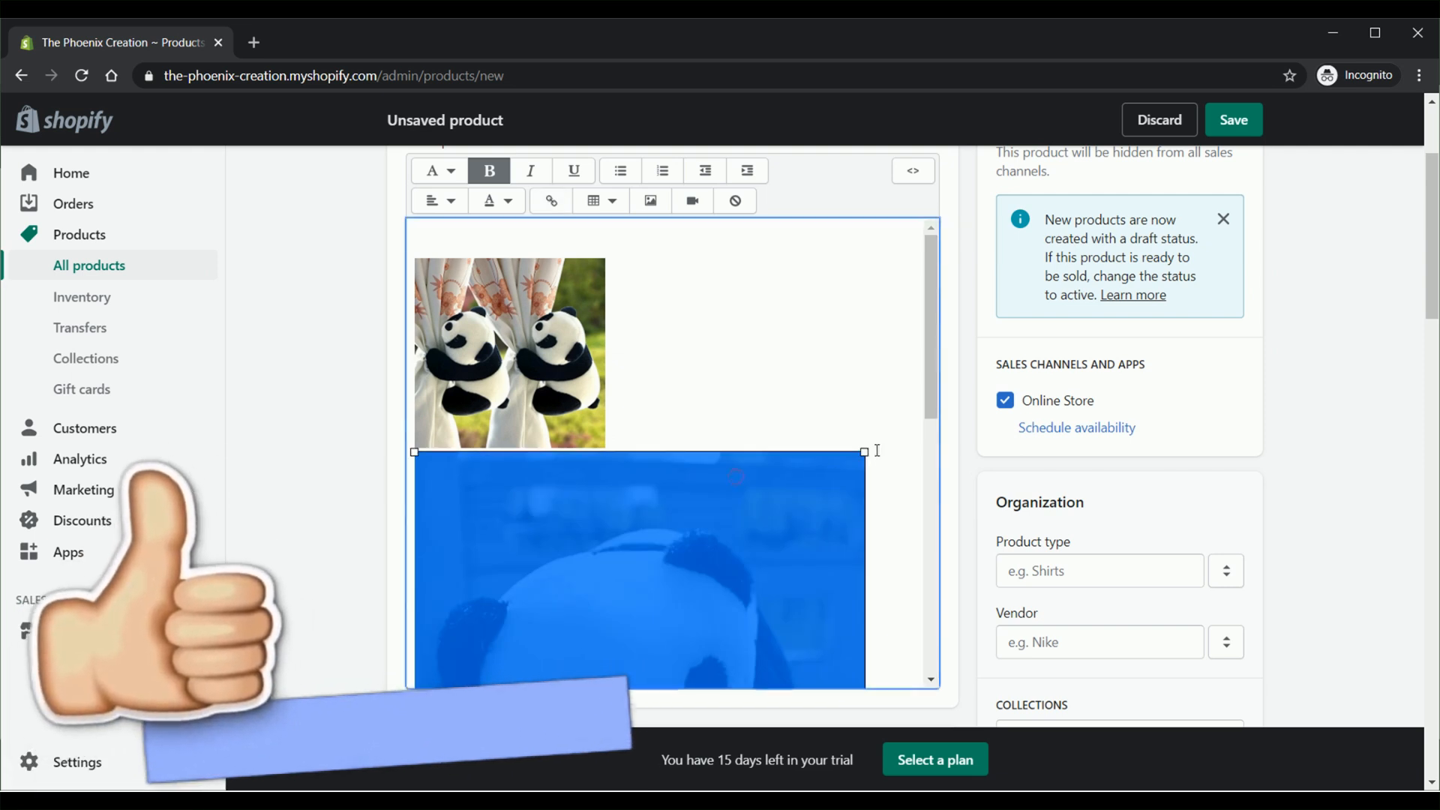
scroll(733, 581, "down", 5)
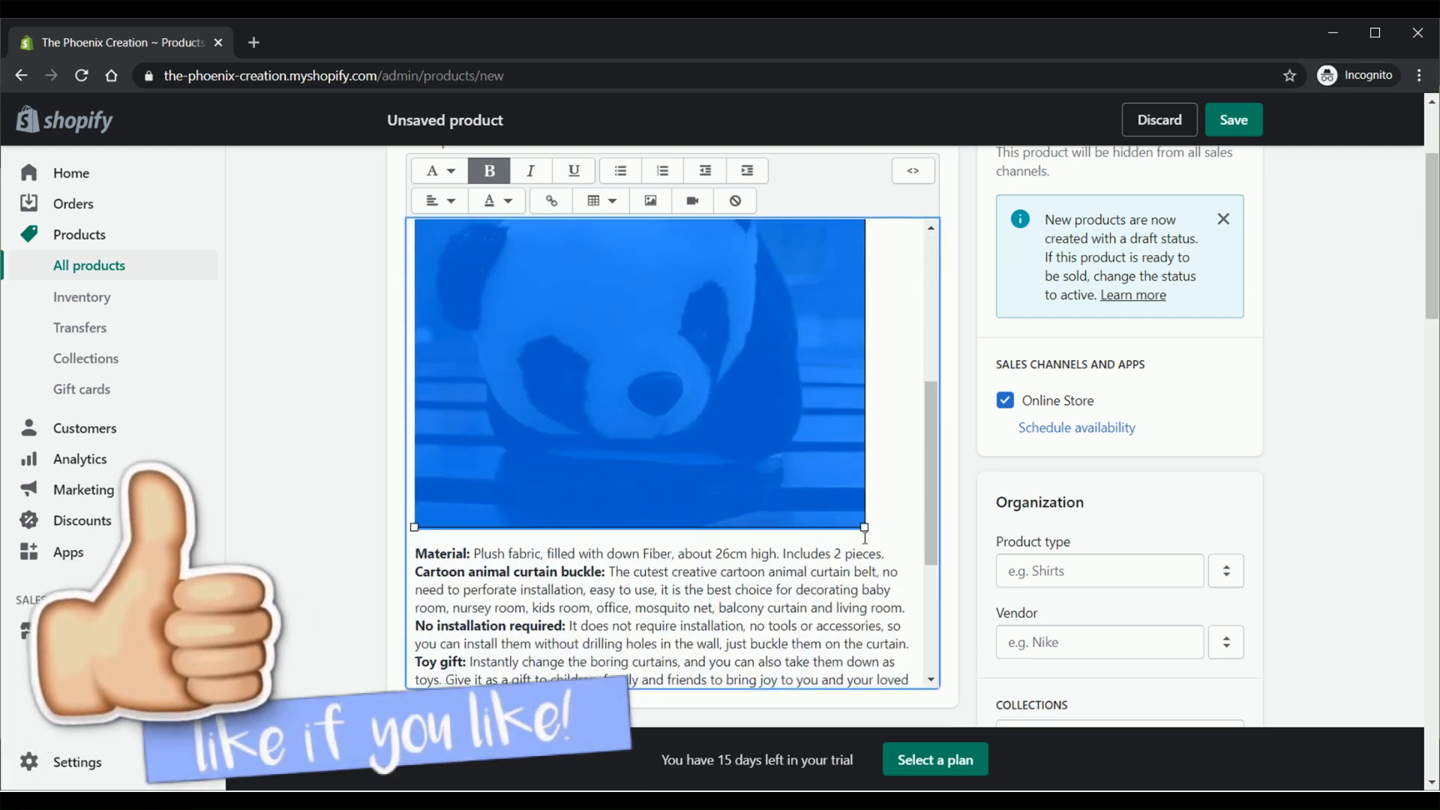
left_click_drag(869, 527, 690, 458)
scroll(691, 458, "up", 3)
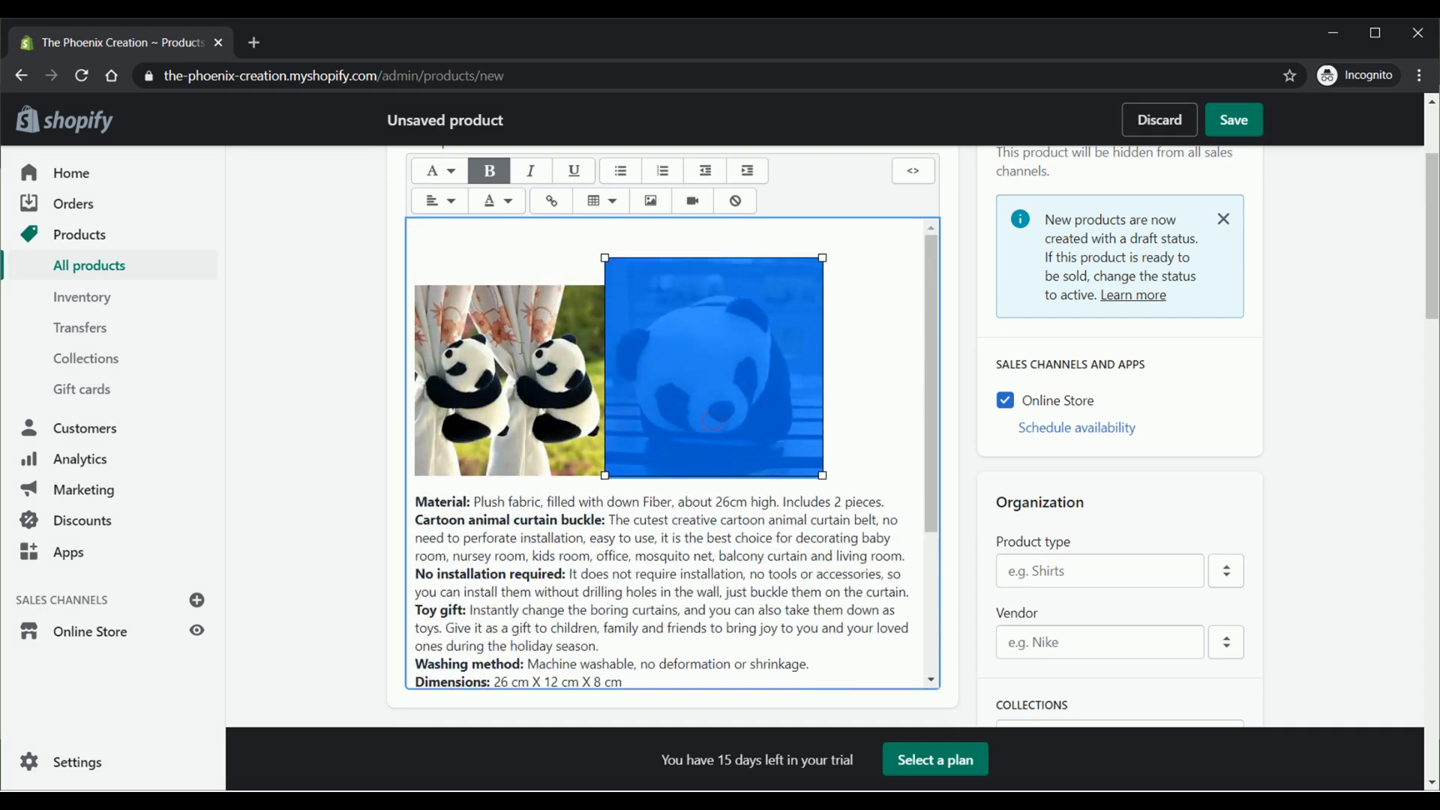
Step: Enlarge both description images to the same height so that together they nearly fill the description's width
left_click(520, 347)
left_click_drag(605, 285, 631, 258)
left_click(871, 430)
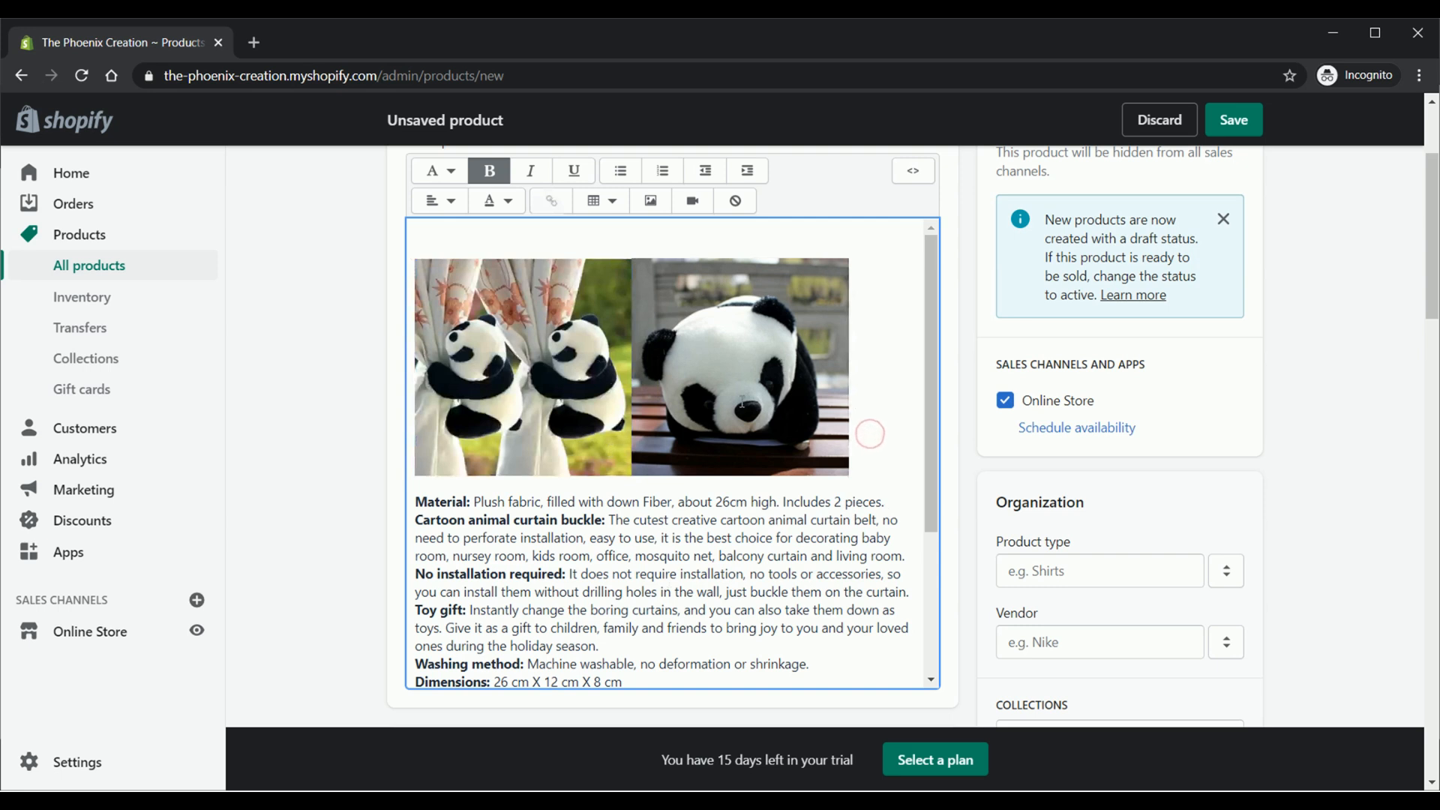
left_click(634, 432)
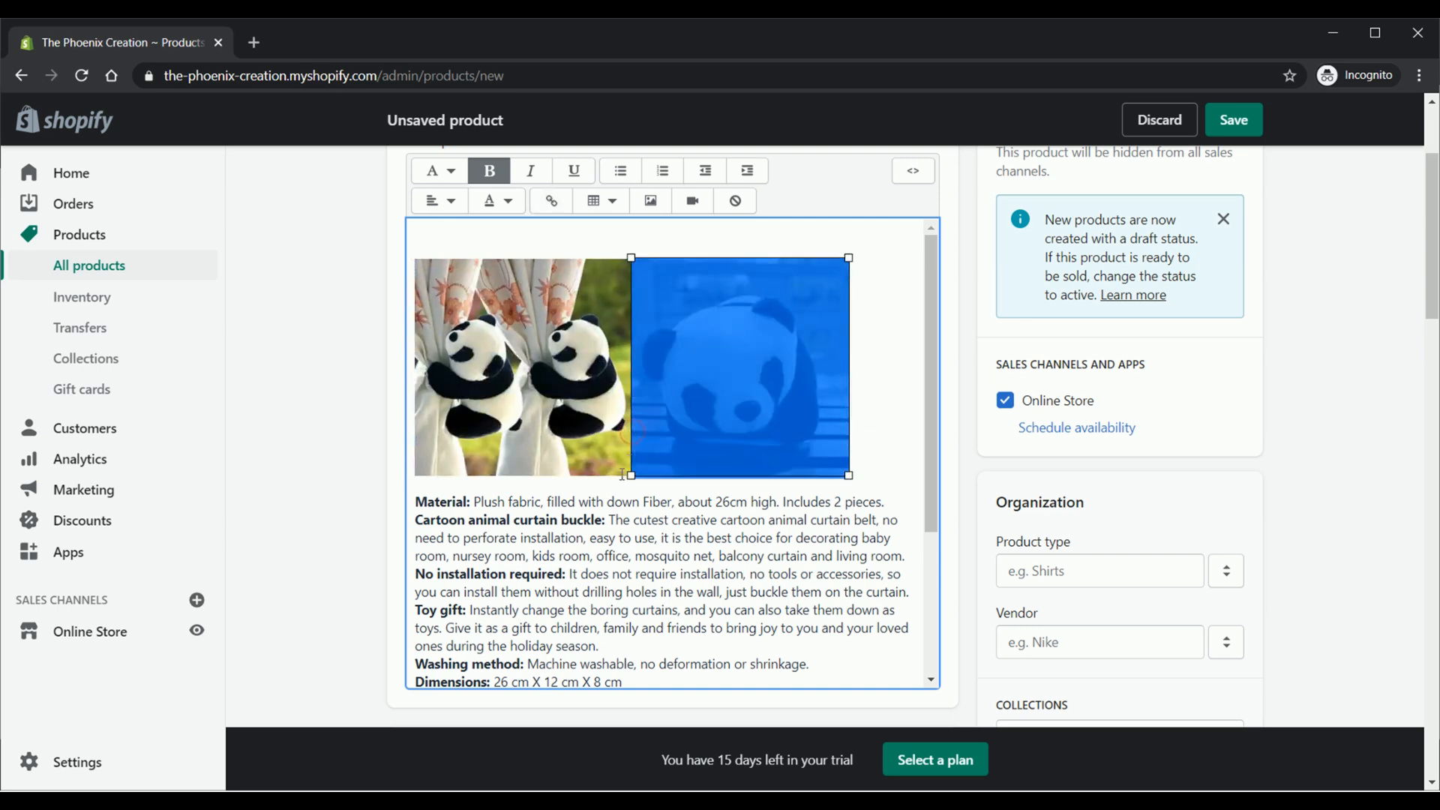
left_click(604, 414)
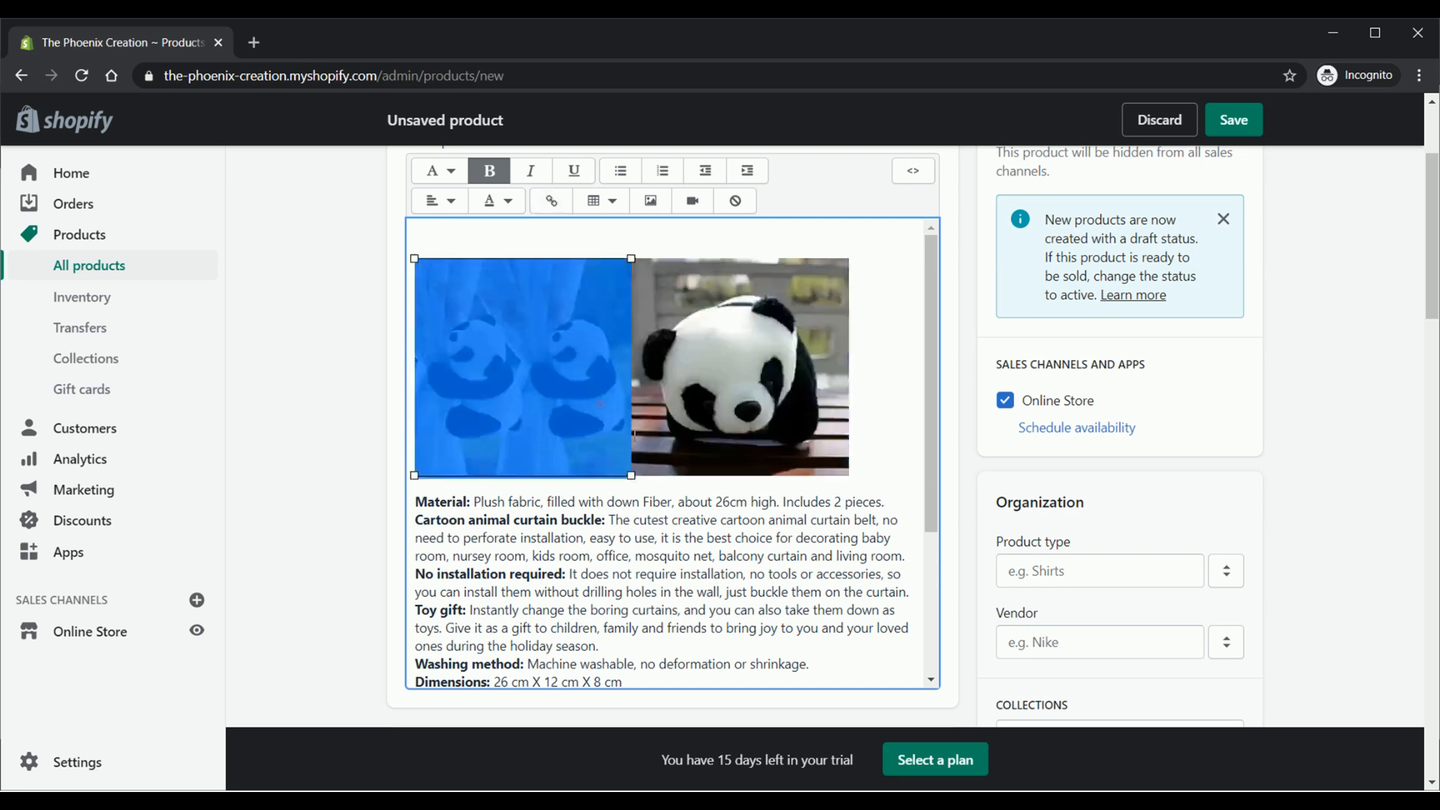
left_click_drag(630, 475, 658, 502)
left_click(844, 346)
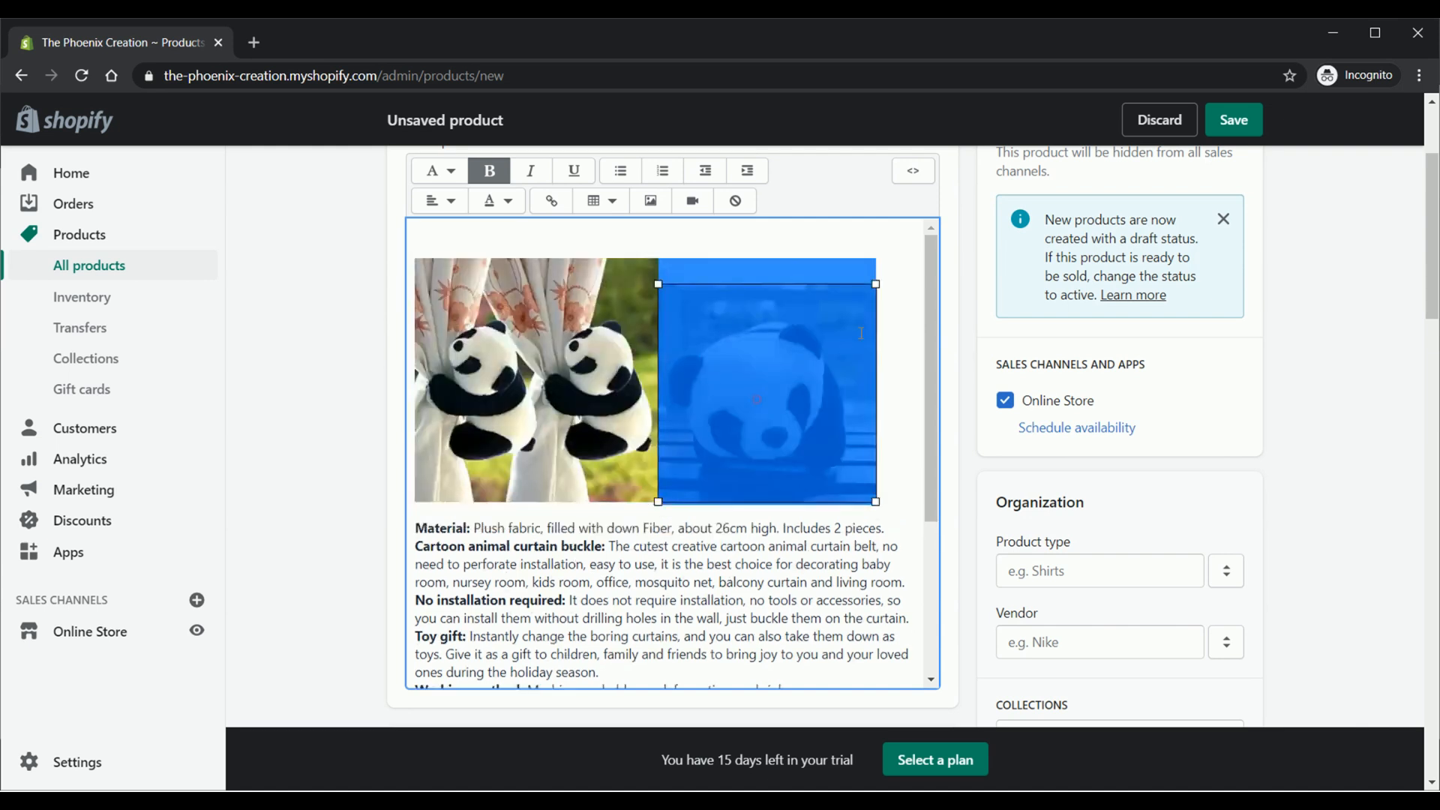
left_click_drag(874, 286, 901, 255)
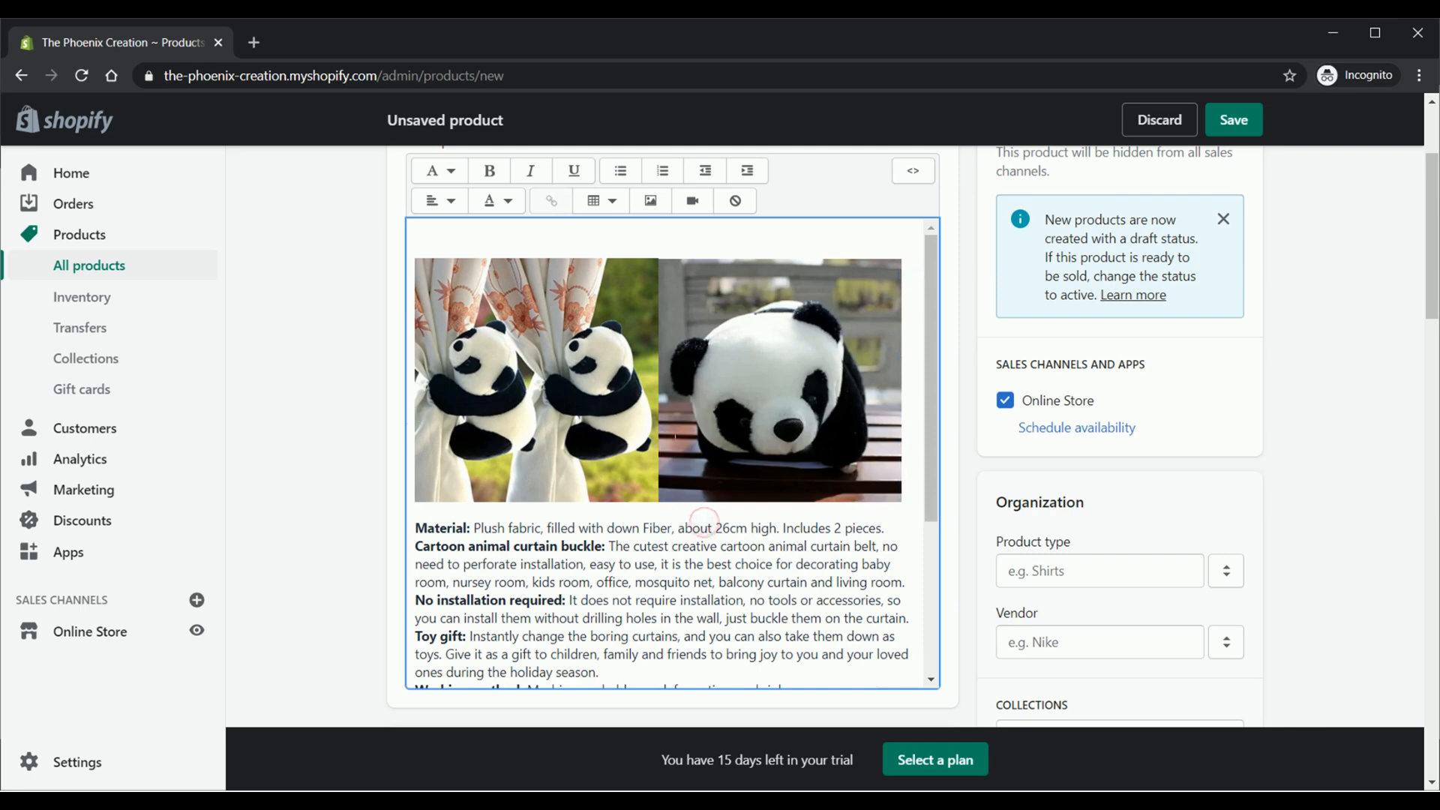
Step: Examine the ways to add product media: uploading a file, adding an image from a URL or embedding a YouTube video
scroll(1247, 457, "down", 3)
scroll(503, 453, "down", 1)
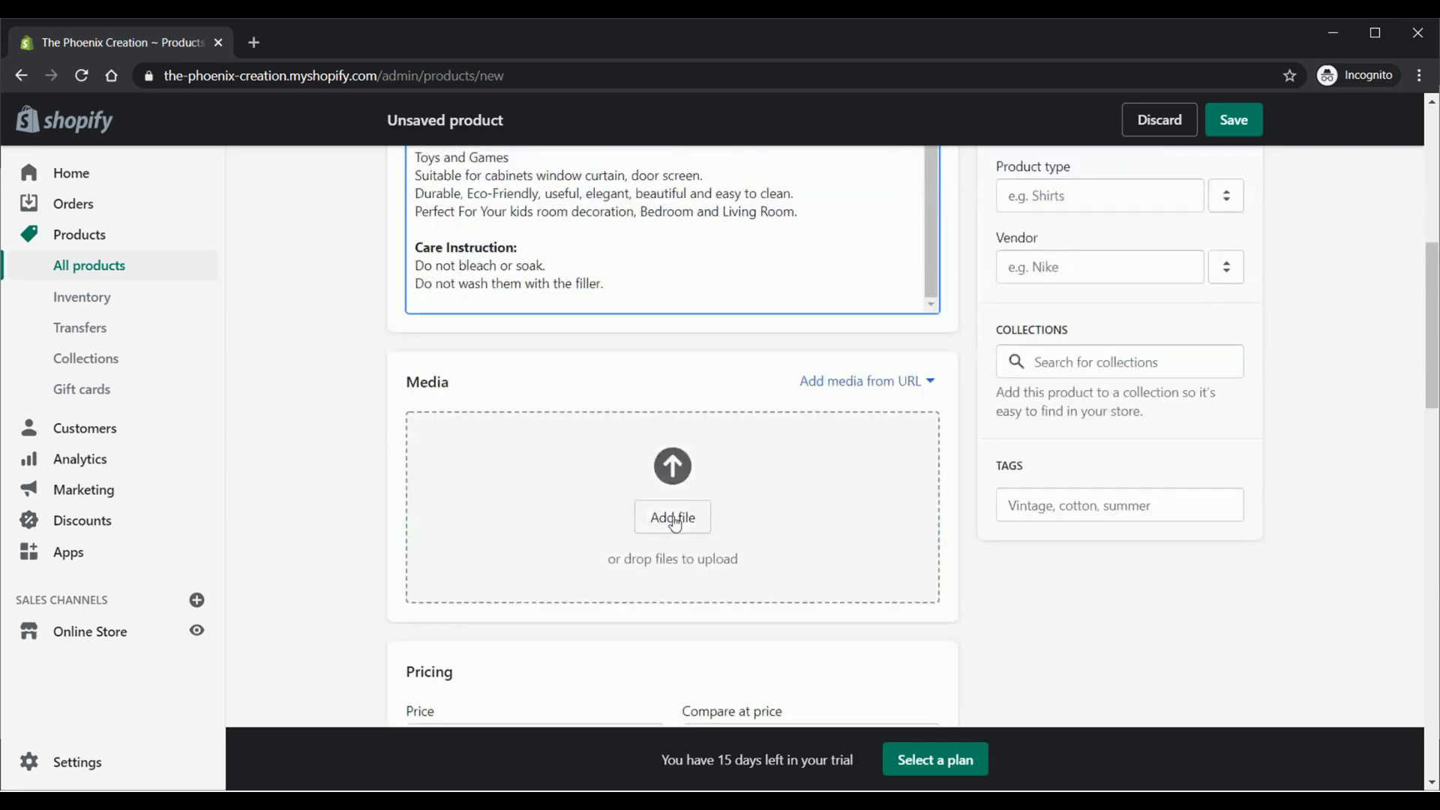
scroll(683, 465, "down", 1)
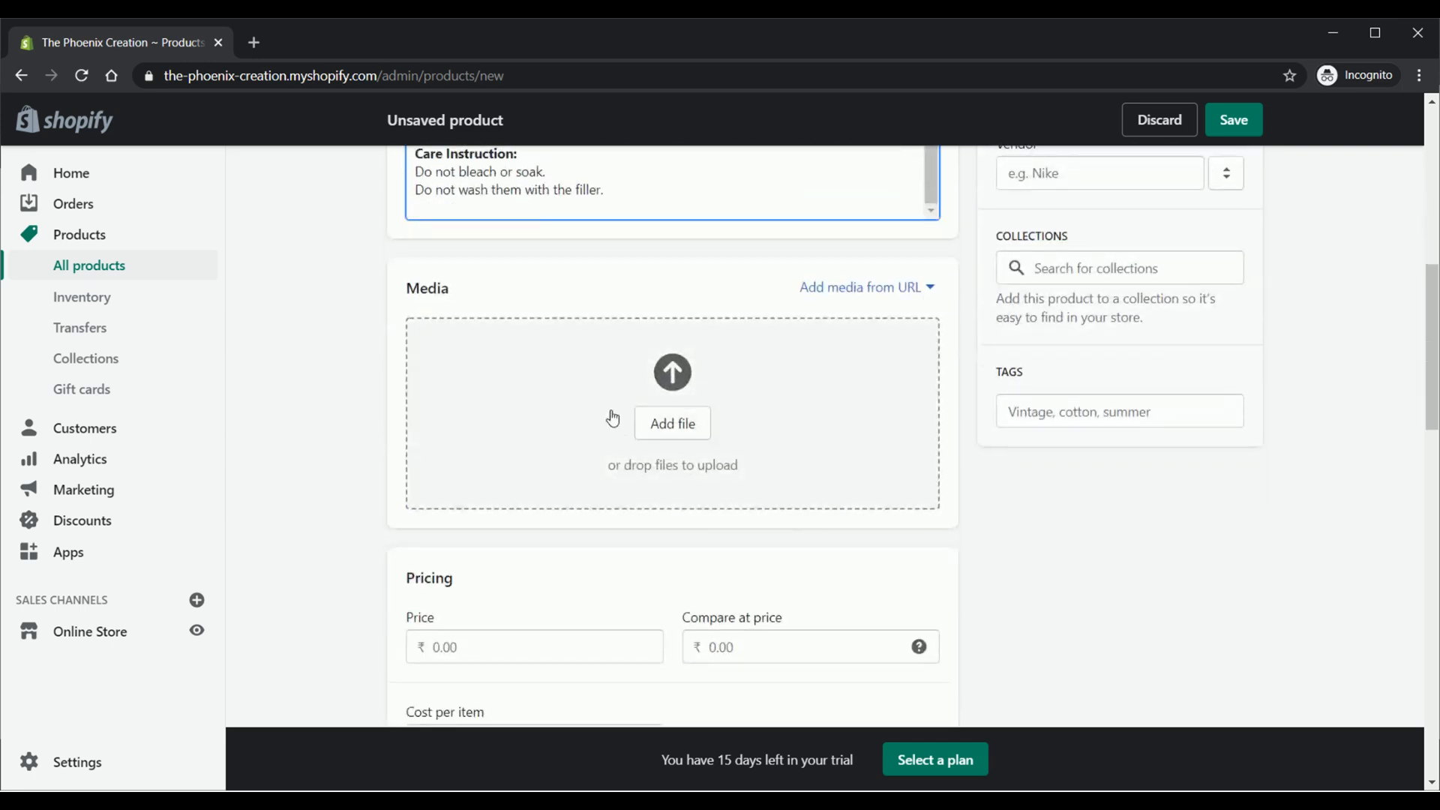
left_click(671, 428)
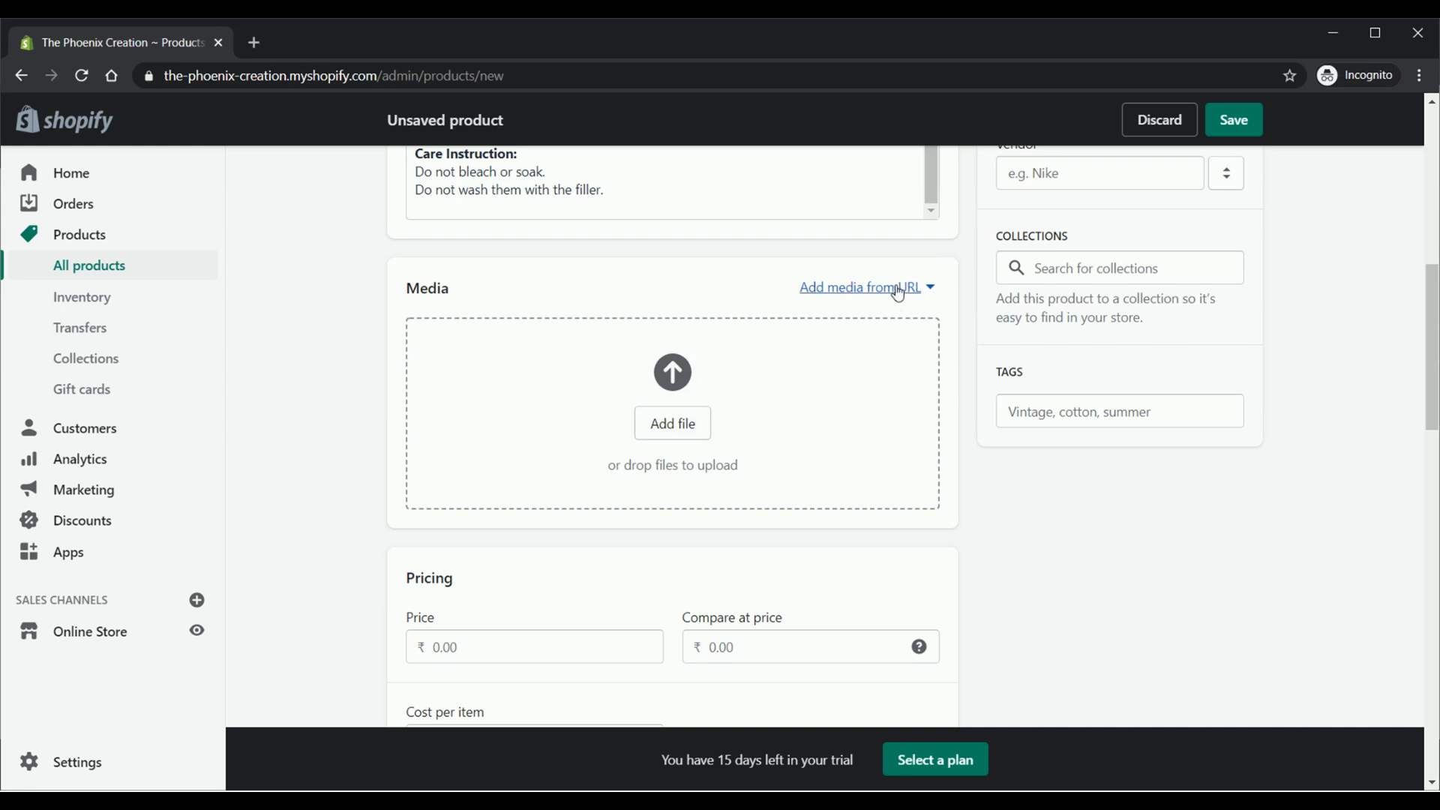
left_click(855, 291)
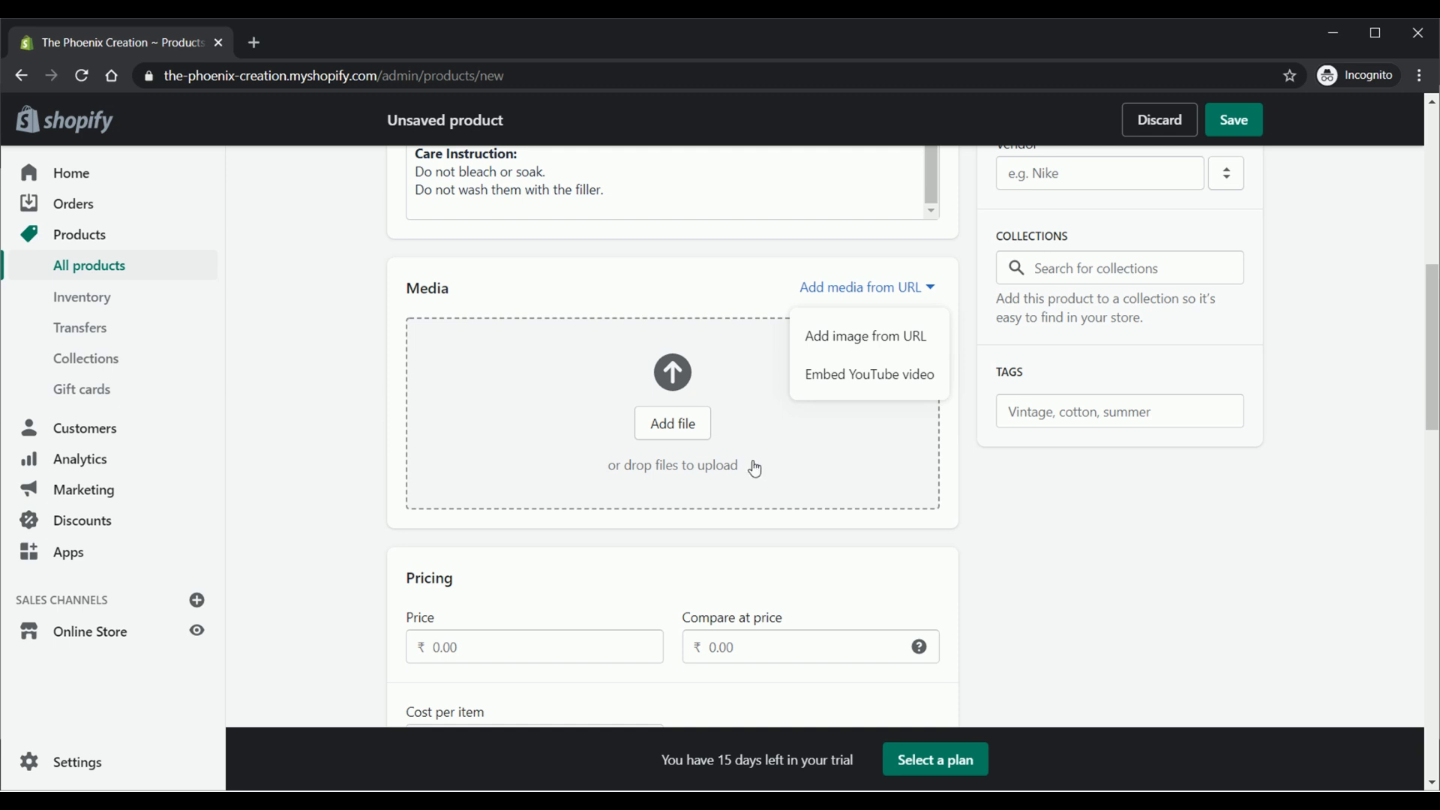
Step: Set the product's compare-at price to 999 and its selling price to 699 rupees
scroll(763, 466, "down", 4)
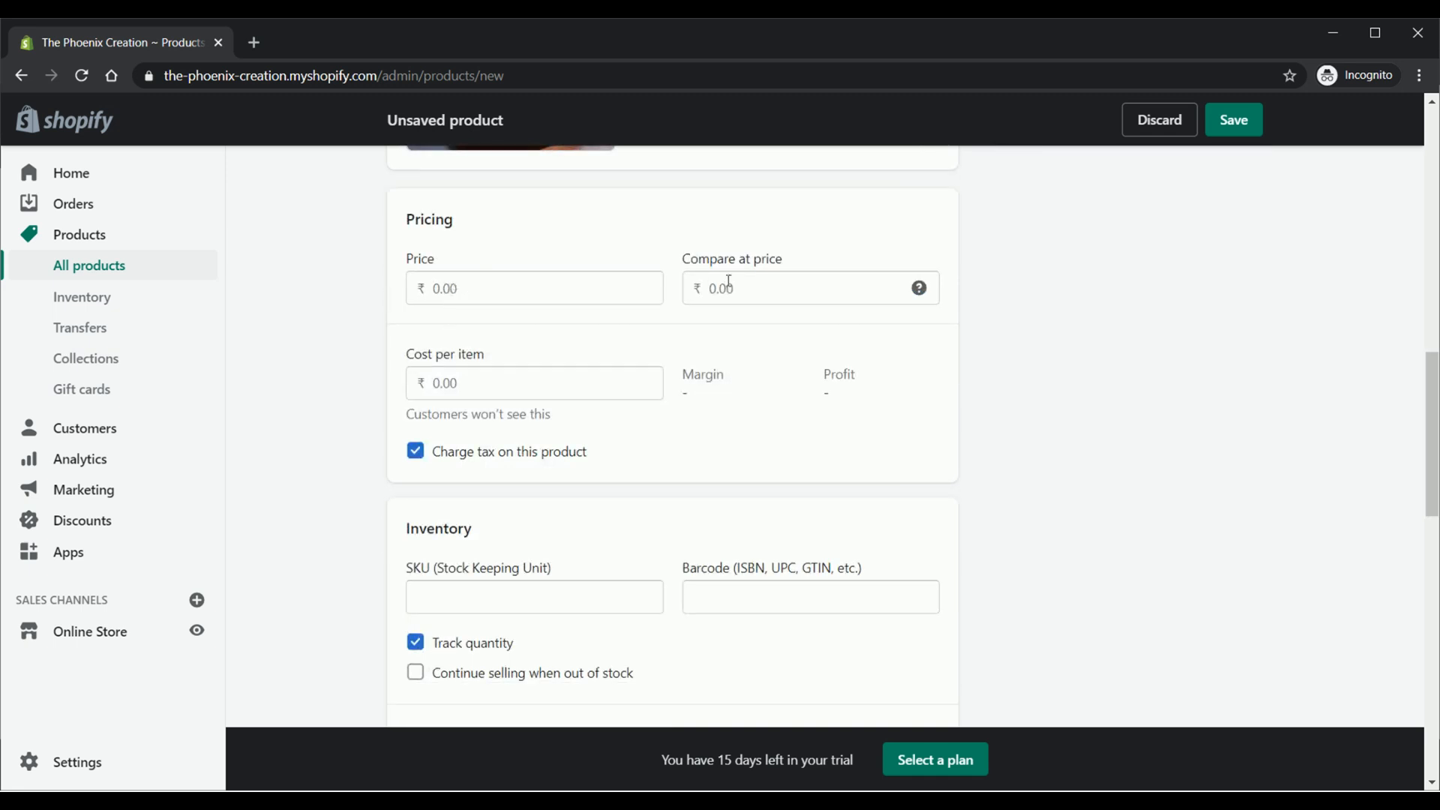
left_click(471, 282)
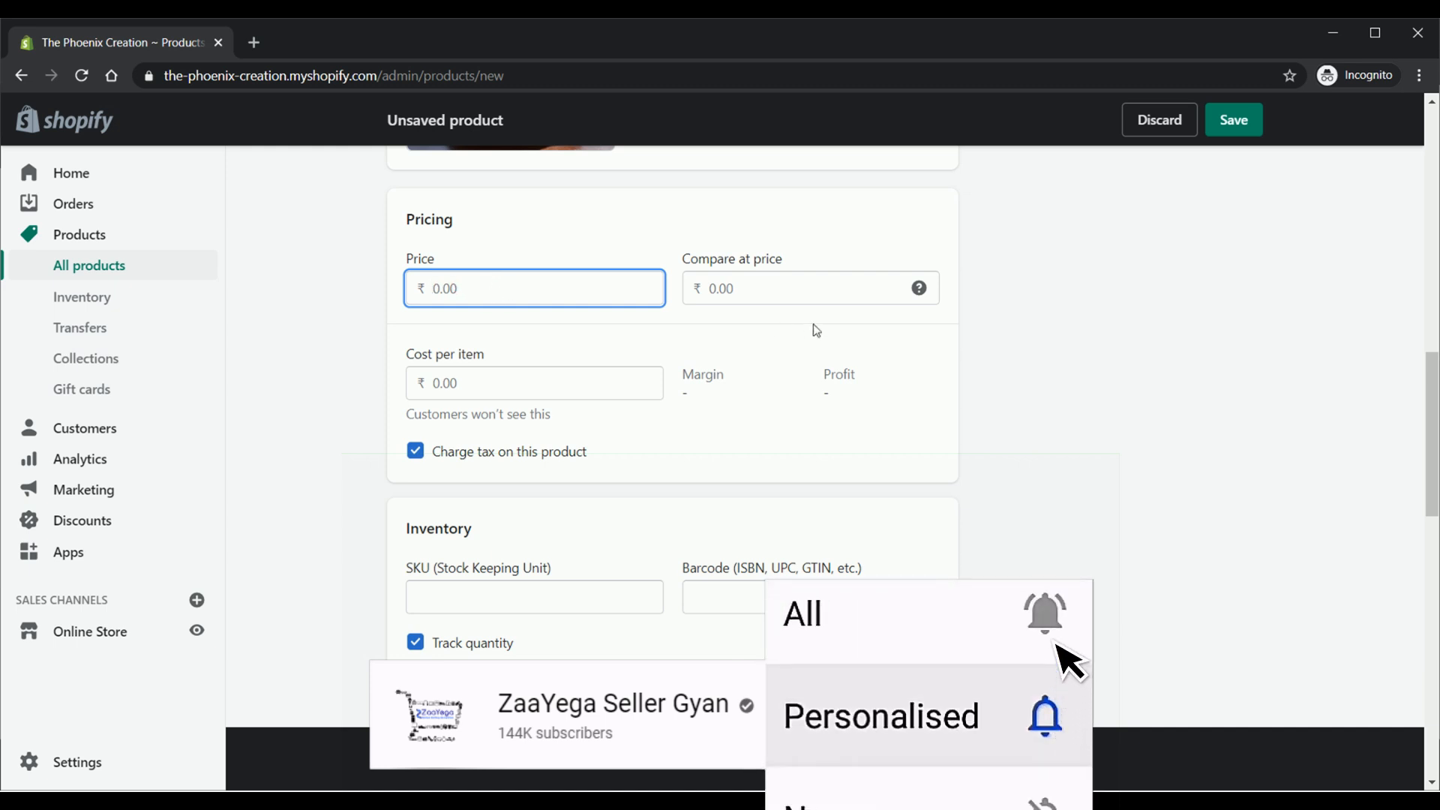
left_click(790, 294)
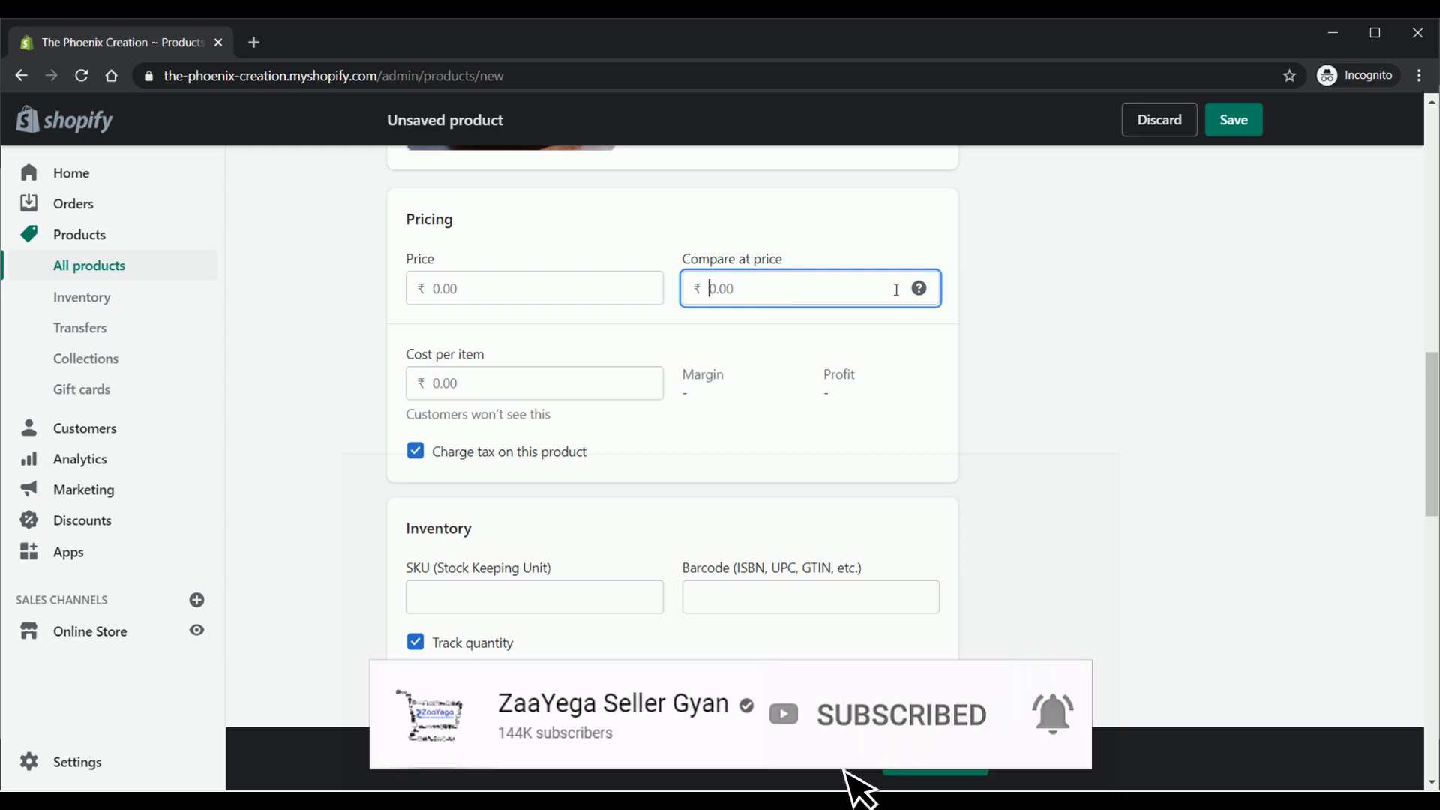
mouse_move(920, 290)
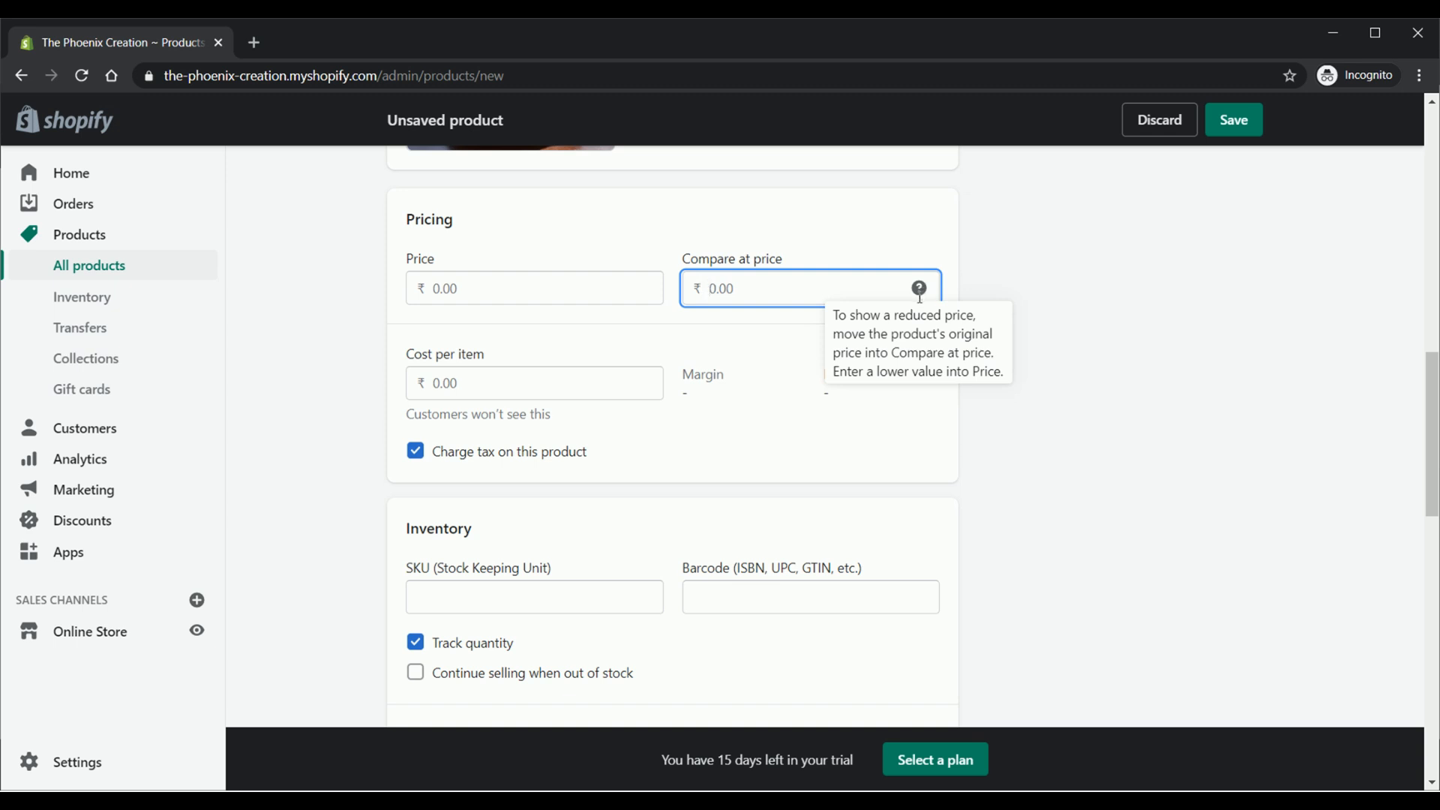
type("999")
left_click(565, 293)
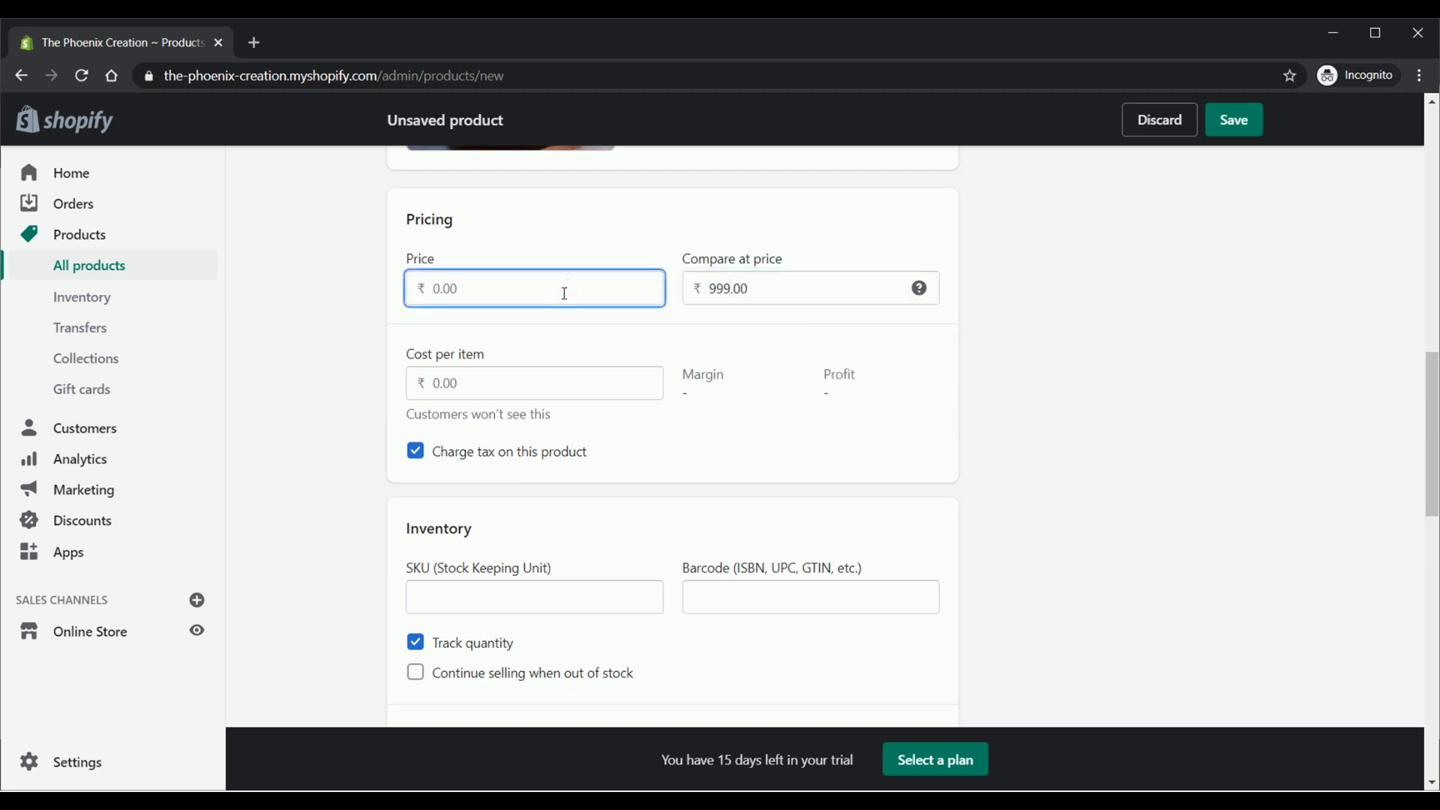
type("699")
Step: Set the cost per item to 499 rupees
left_click(564, 387)
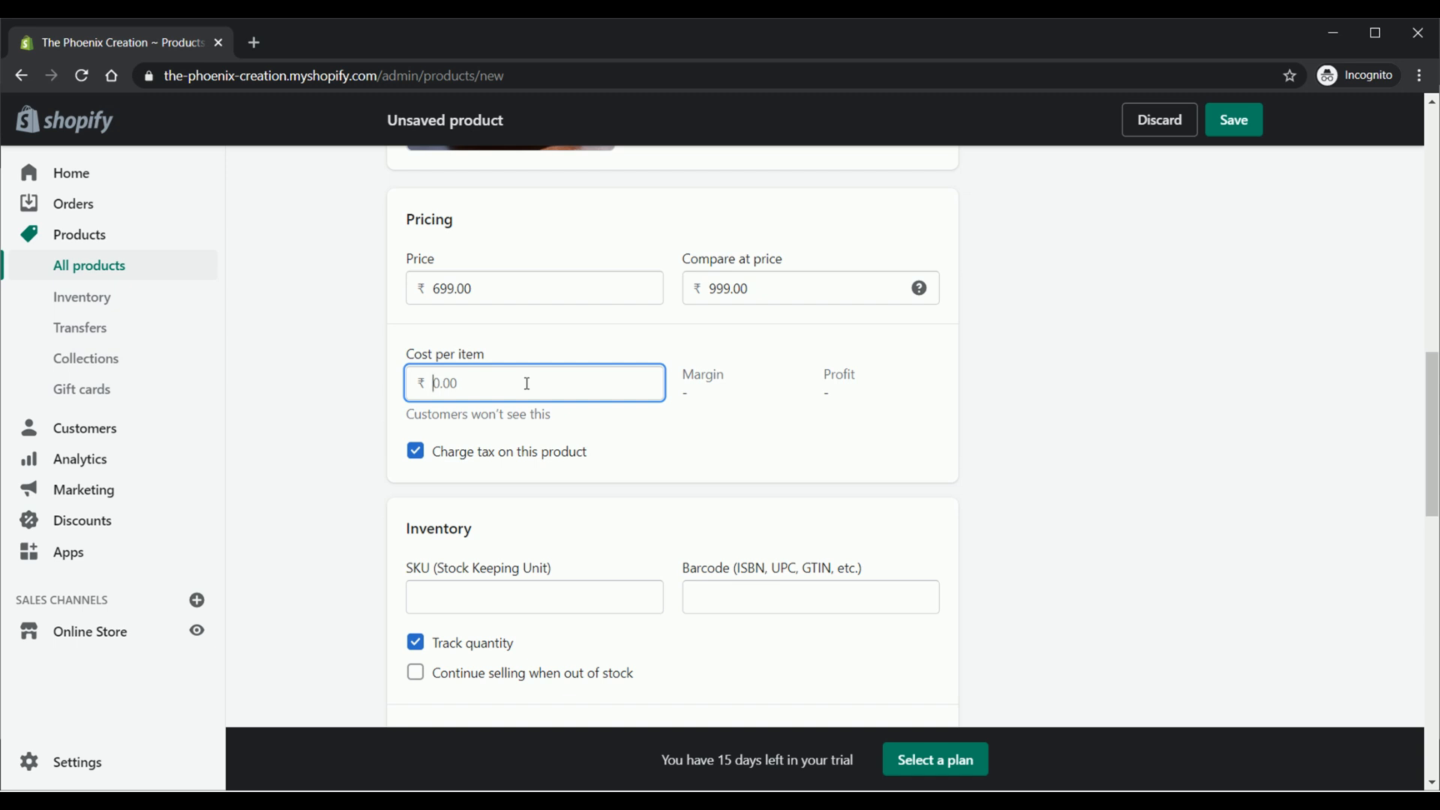
type("499")
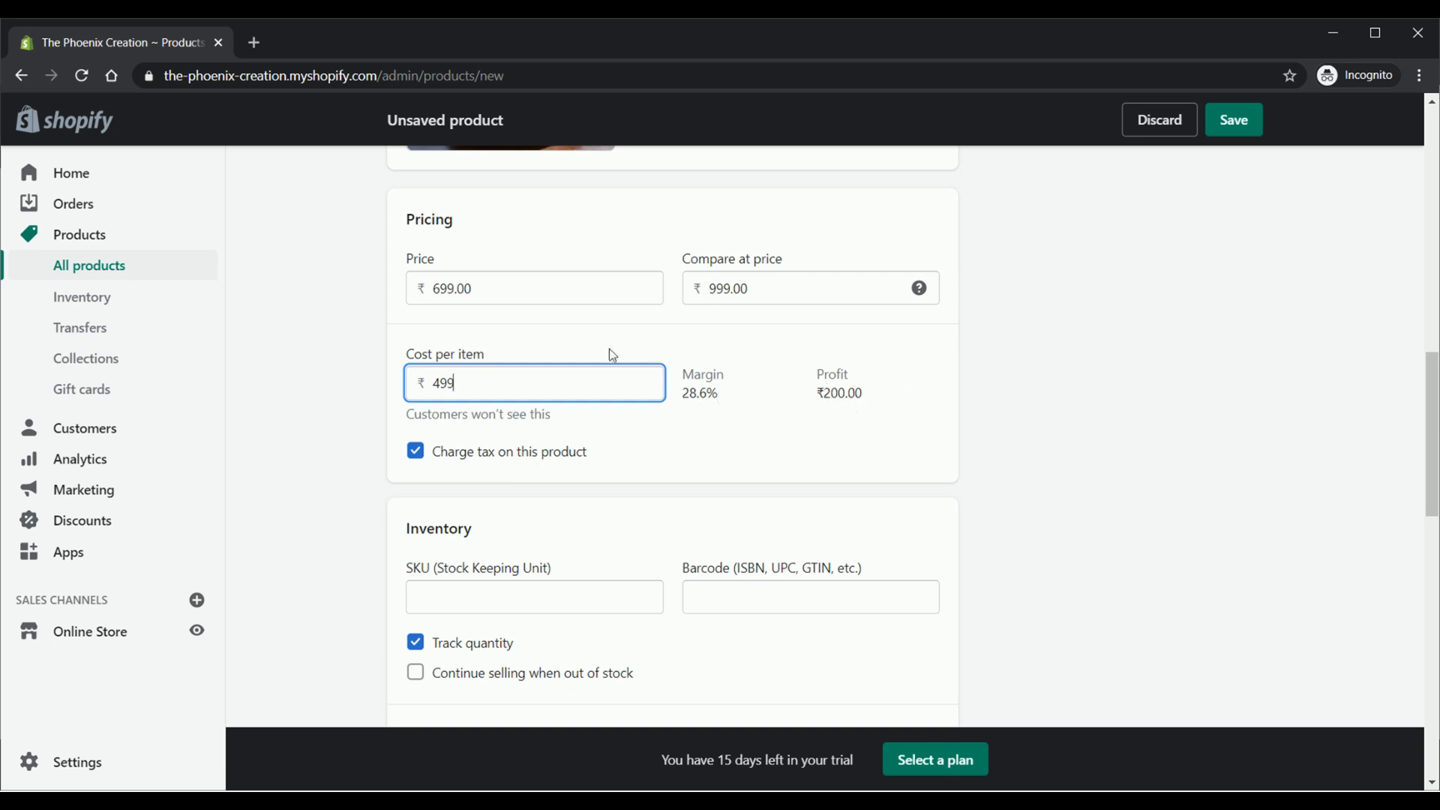
left_click(1116, 517)
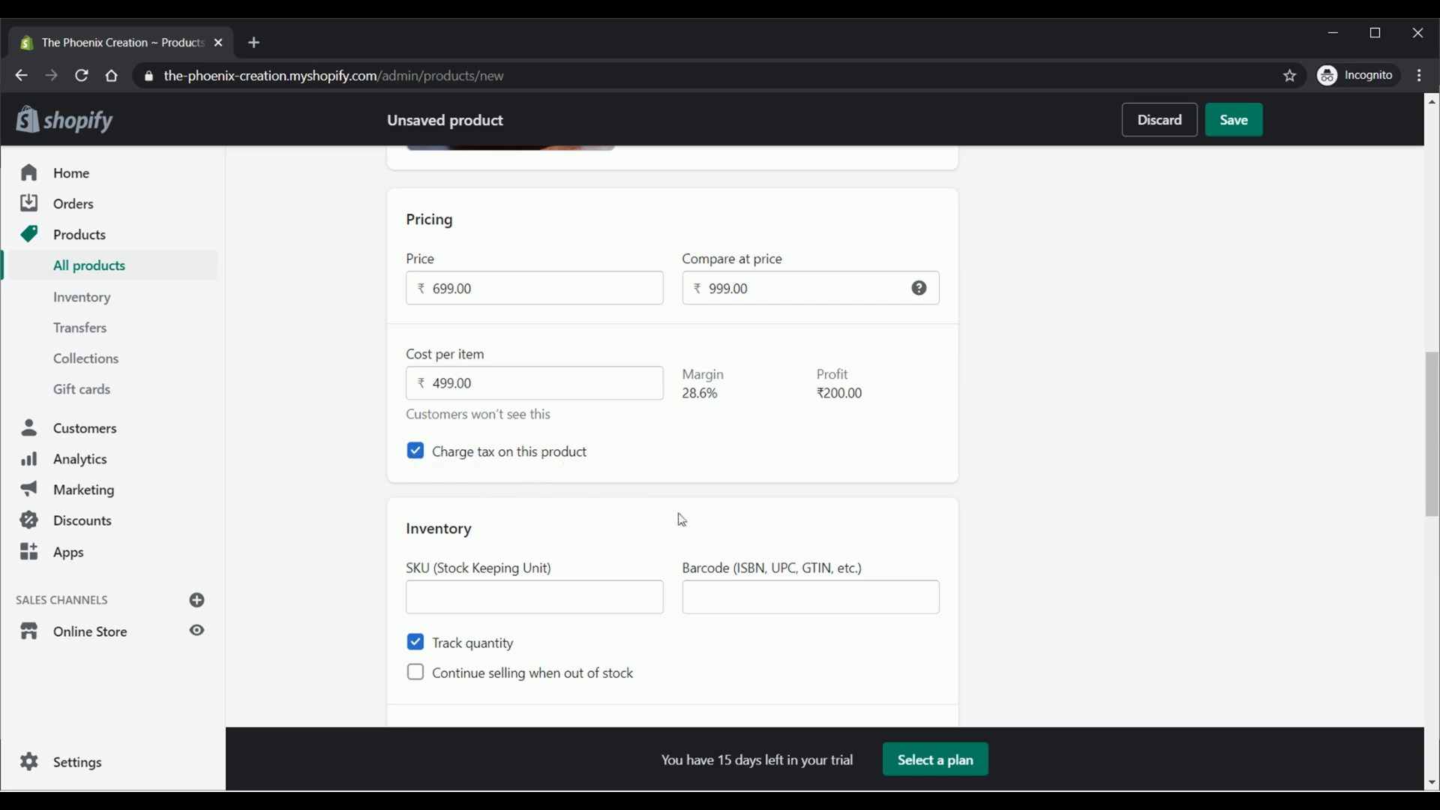
Step: Enter PANDA01-2PCS as the product's SKU and leave the barcode empty
scroll(754, 511, "down", 1)
scroll(754, 511, "down", 3)
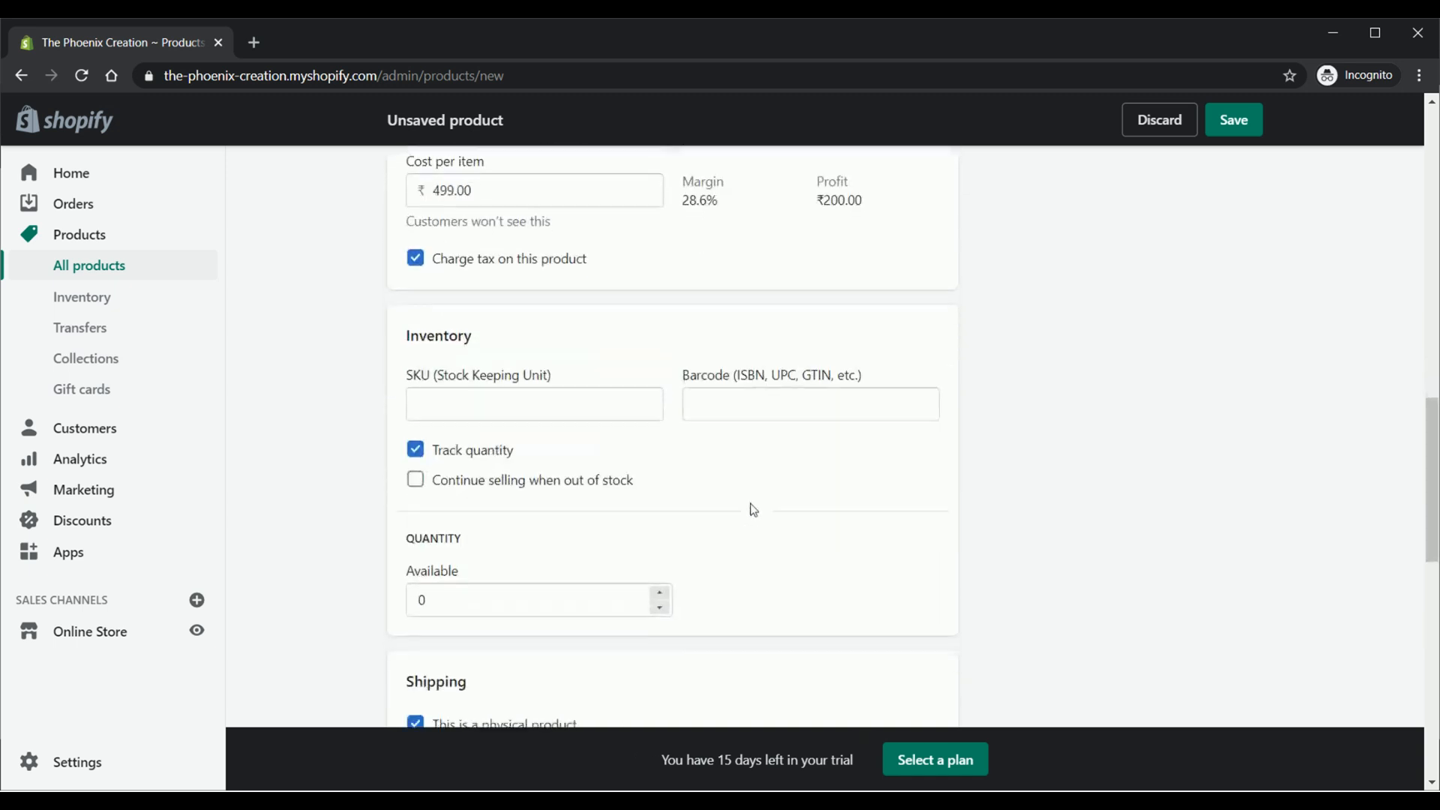
left_click(510, 318)
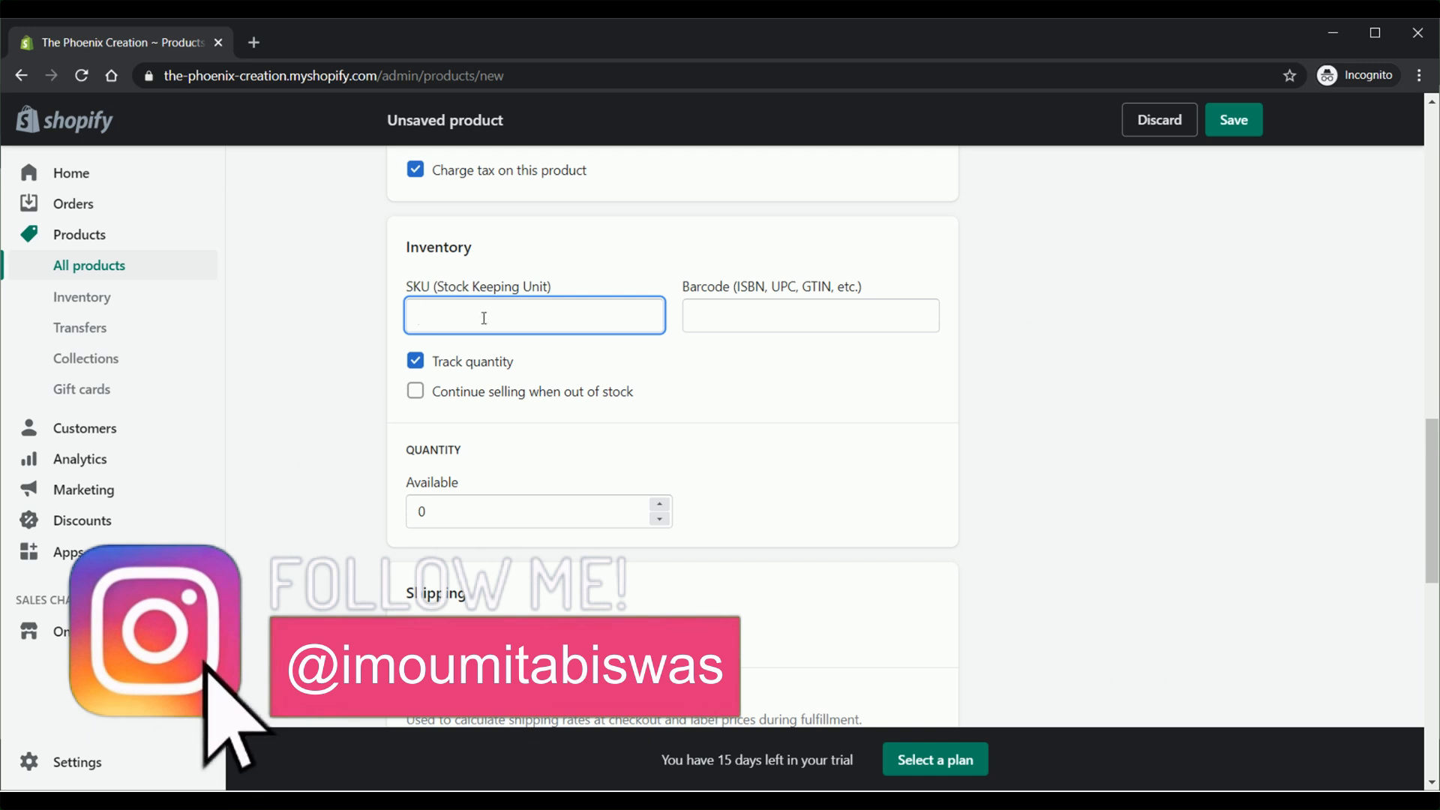
type("PAND")
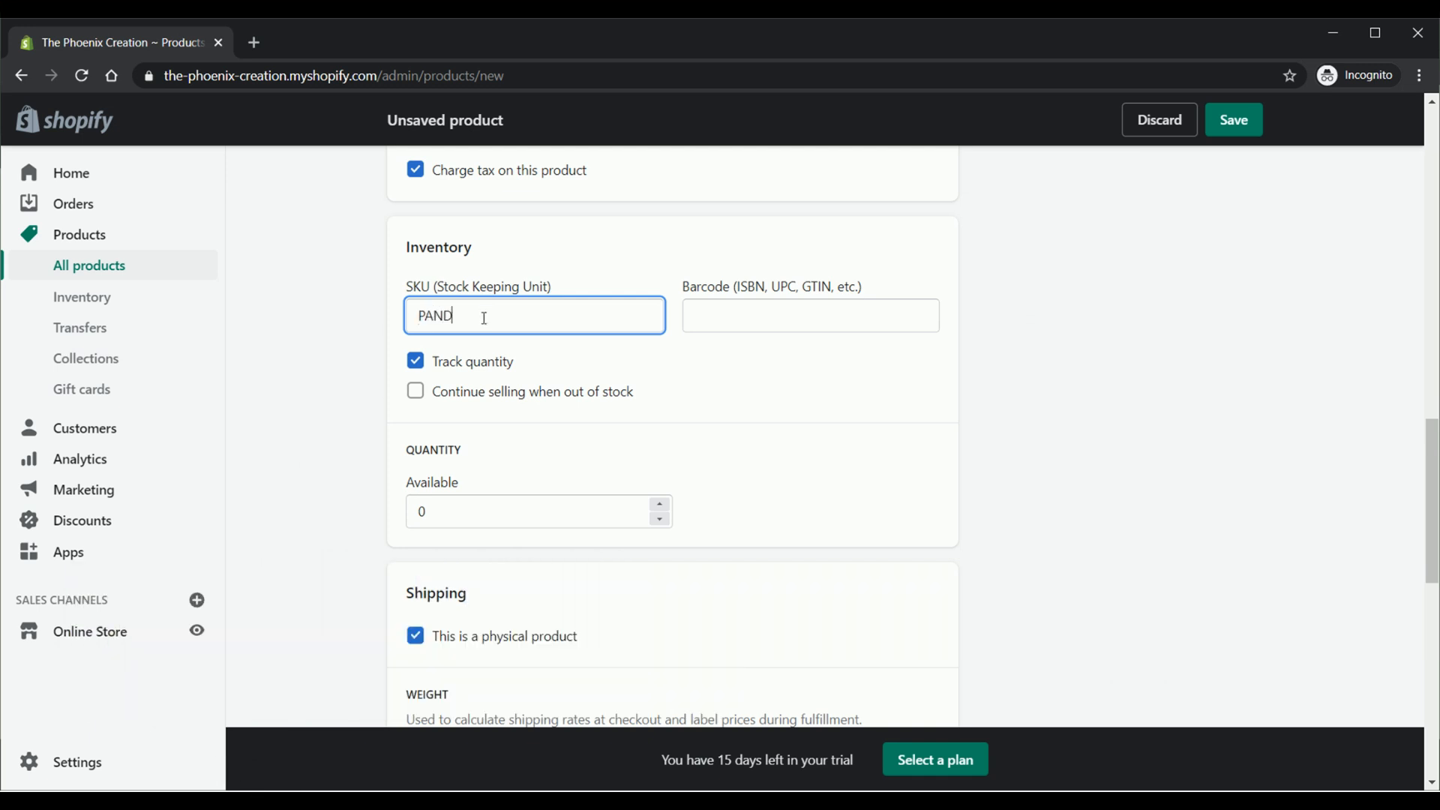
type("A01")
type("-2PCS")
left_click(736, 322)
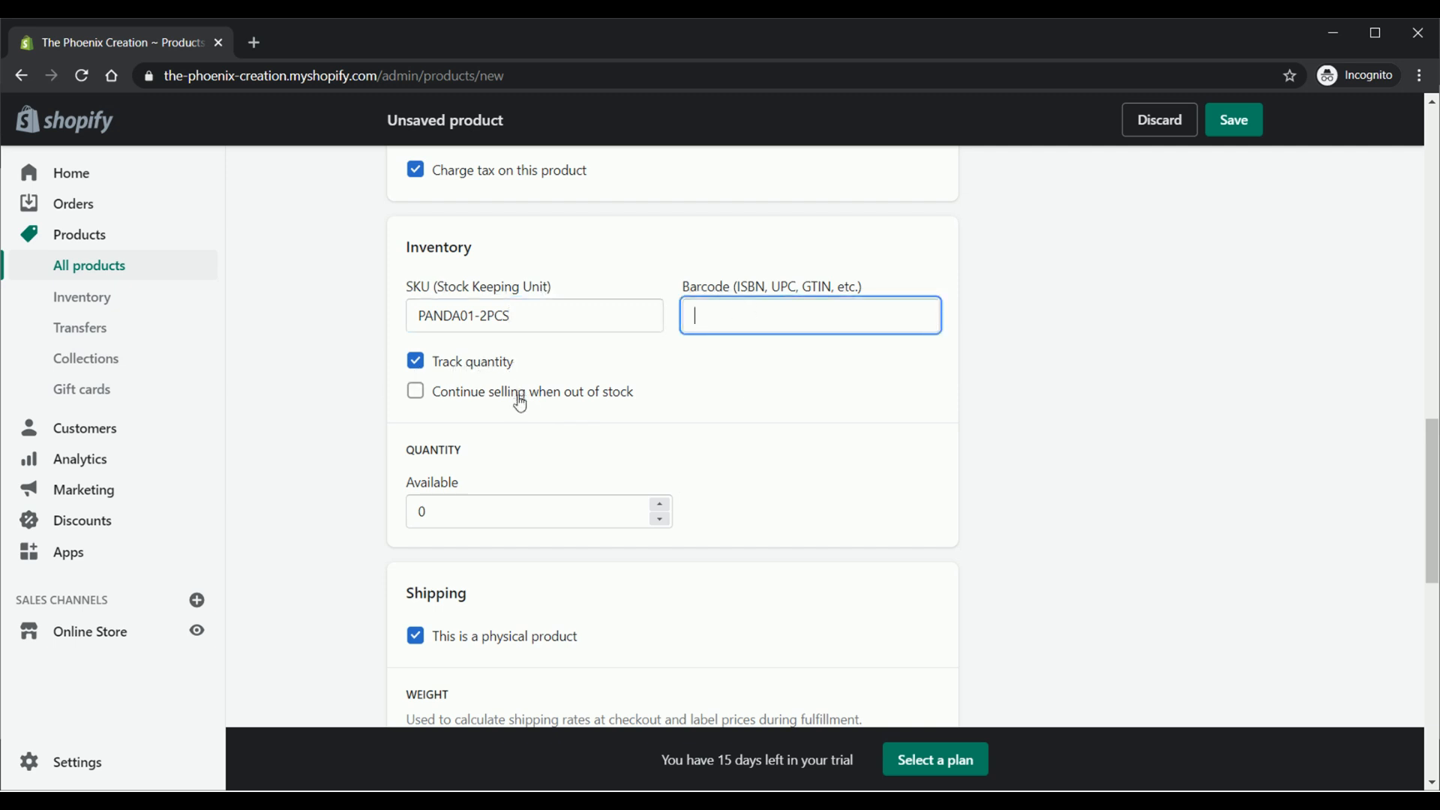
left_click(687, 399)
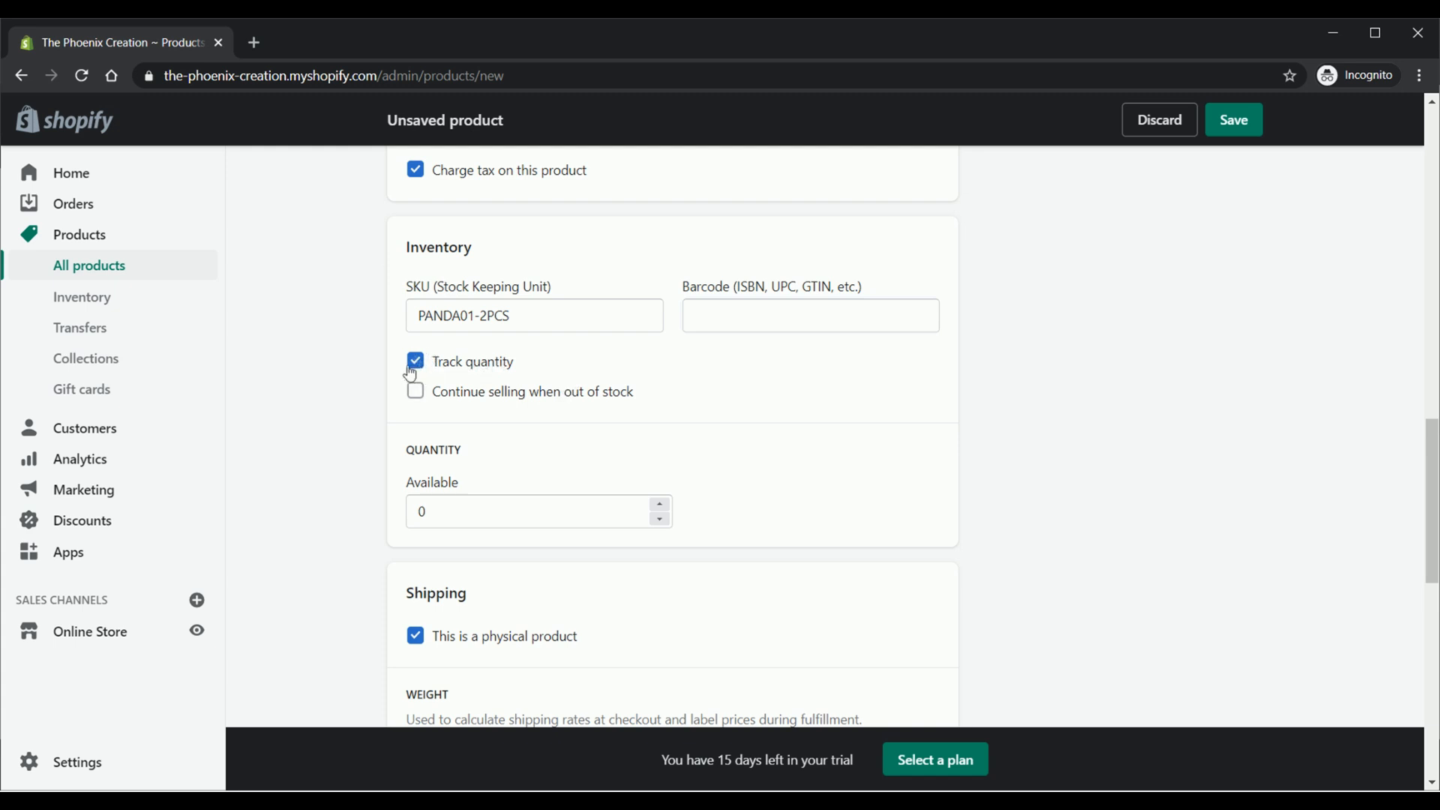
Step: Set the product's available quantity to 20
scroll(691, 475, "down", 4)
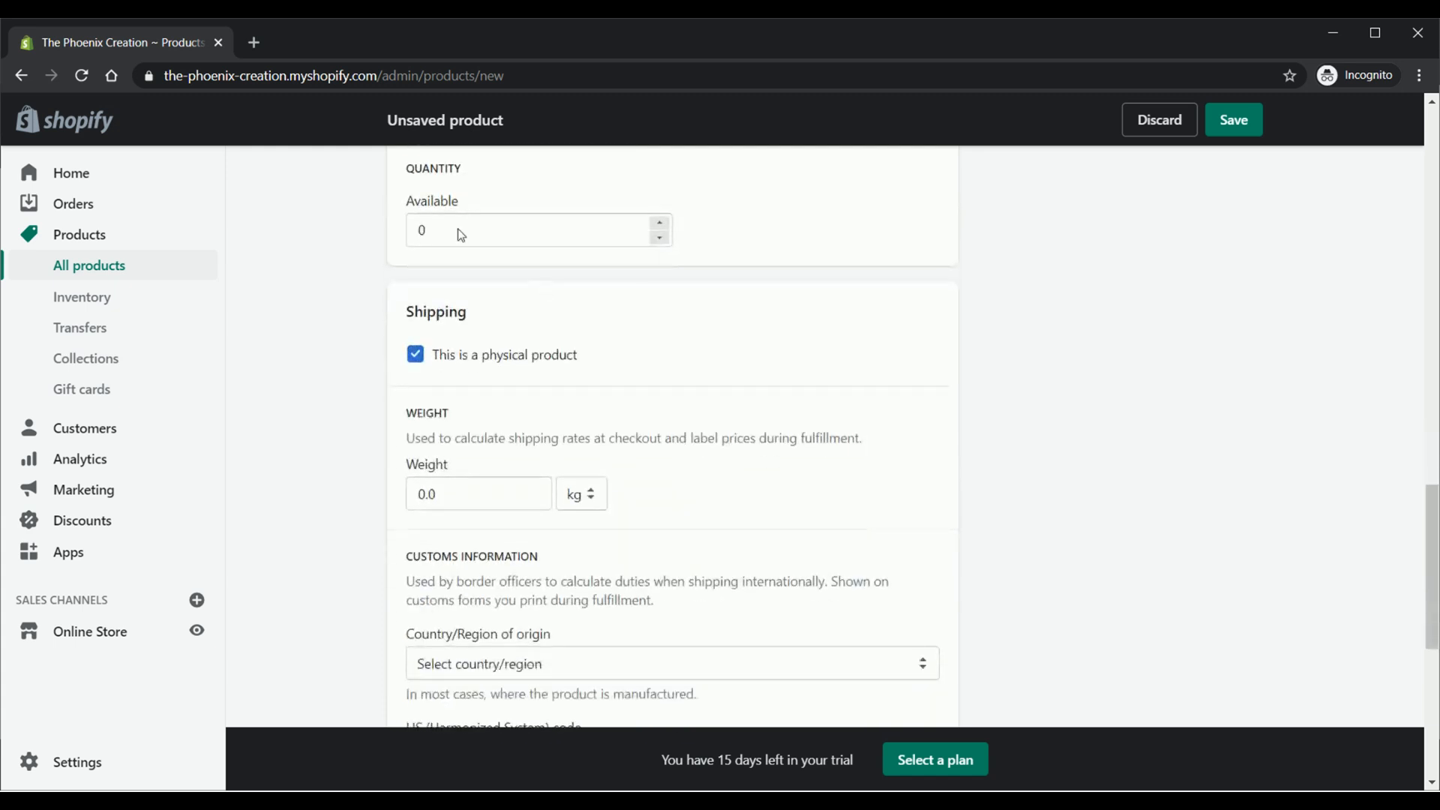
double_click(439, 231)
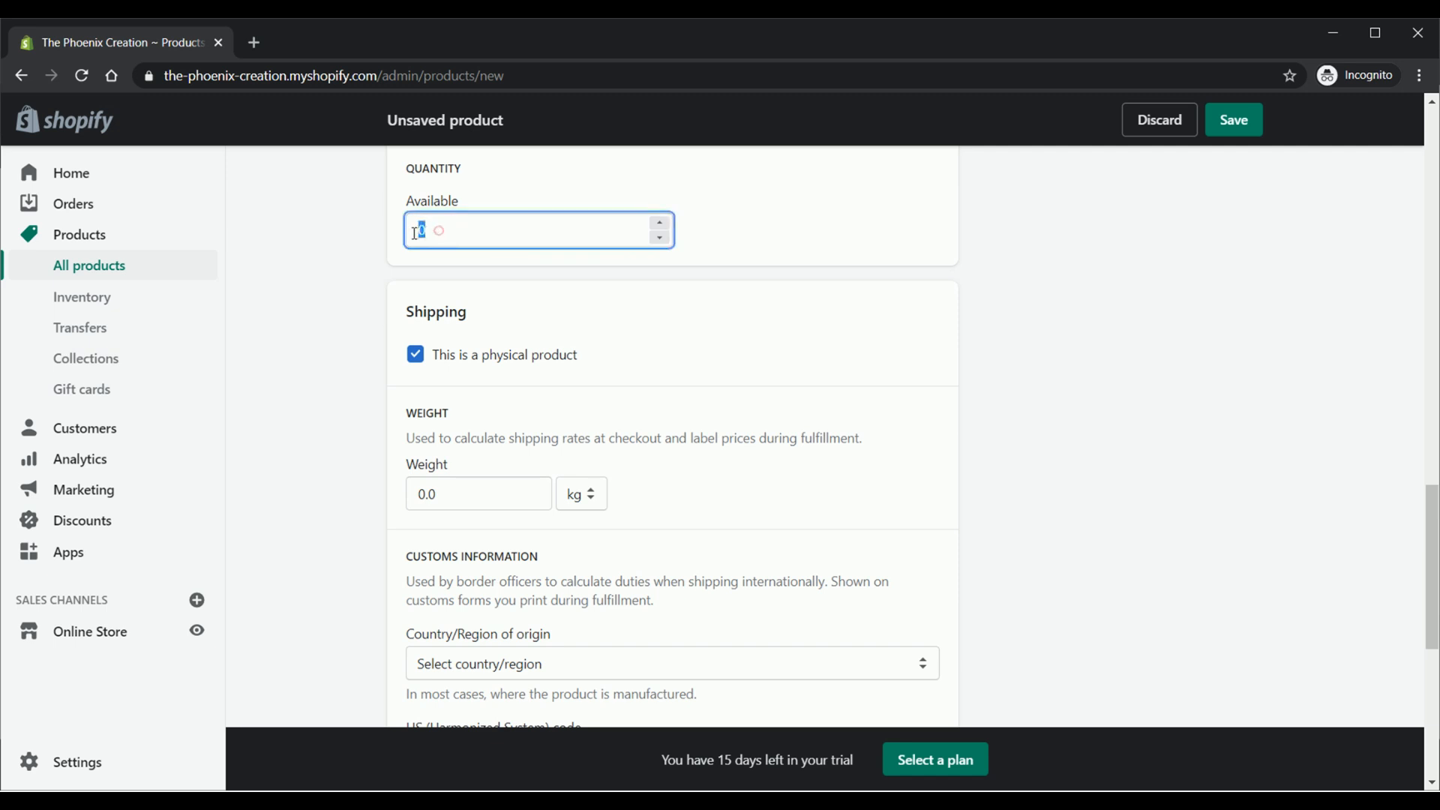
type("2")
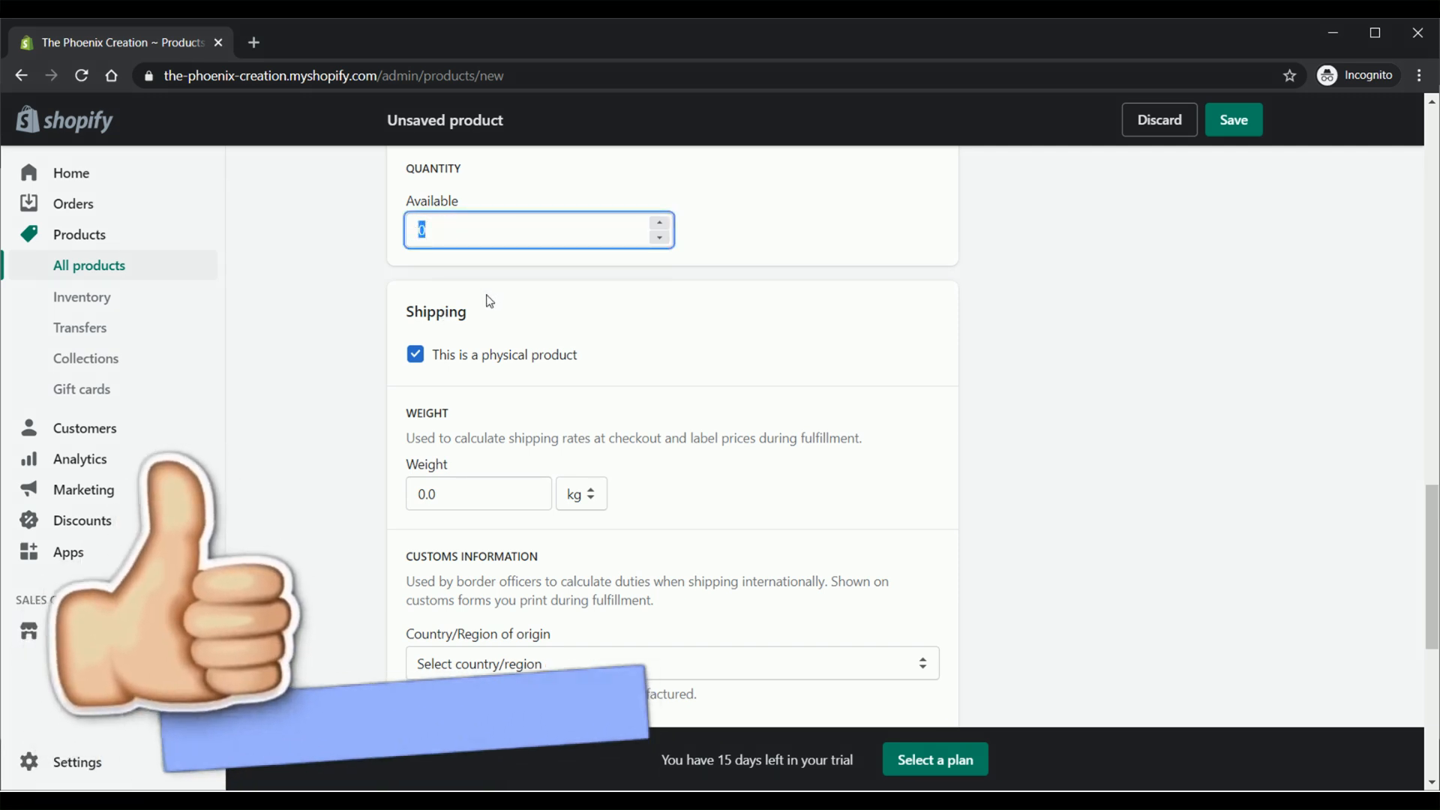
type("0")
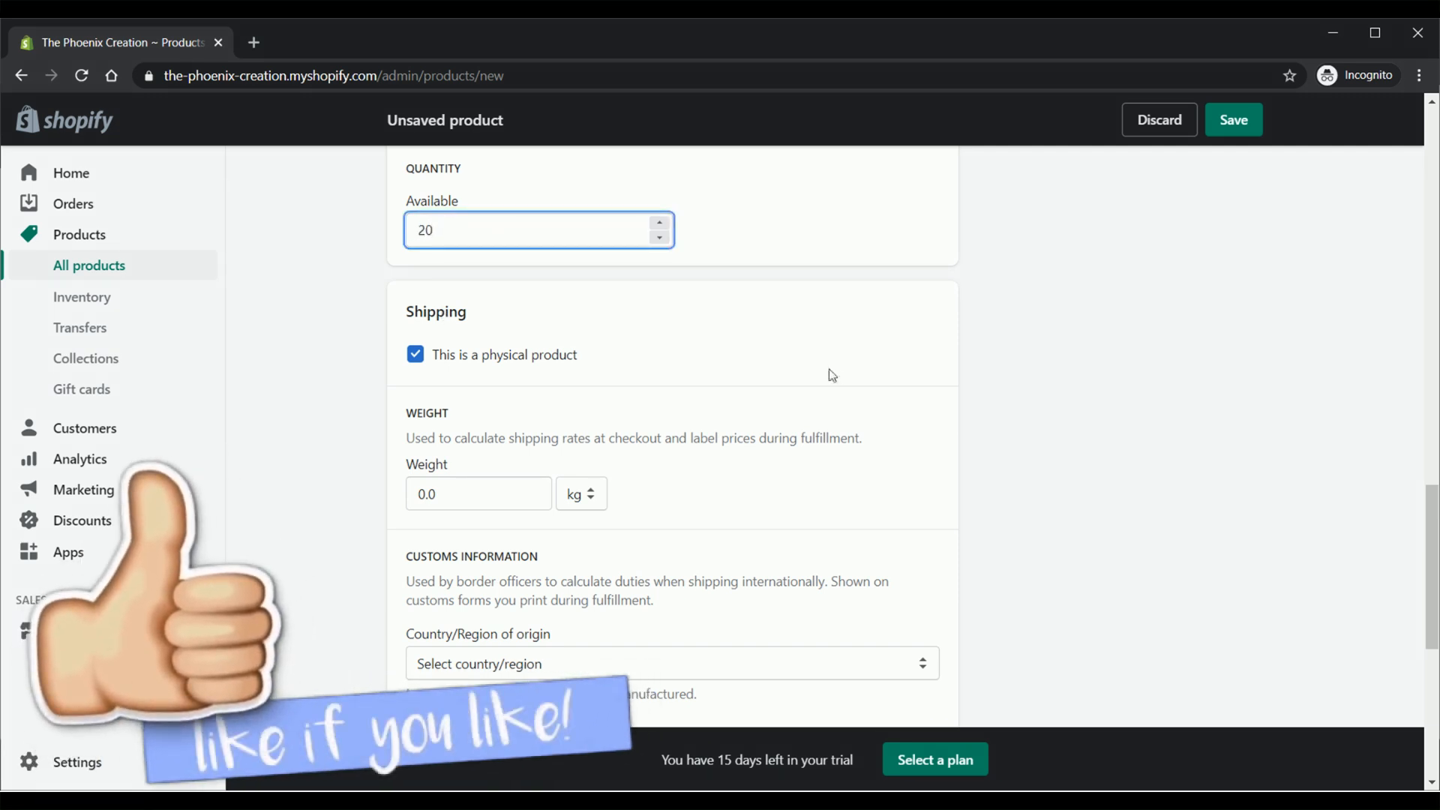
left_click(818, 299)
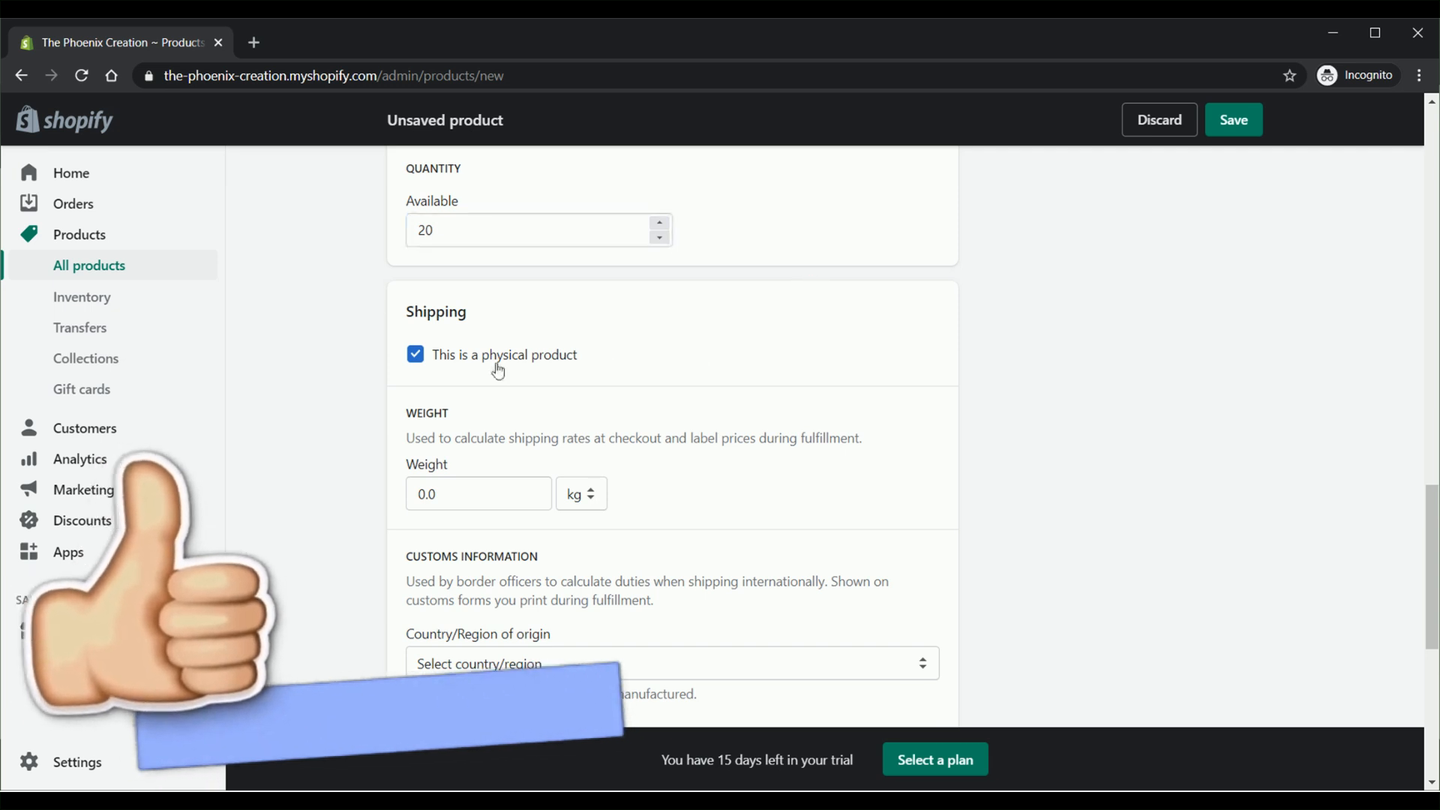
Step: Set the product's shipping weight to 250 g, changing the weight unit to grams
scroll(627, 393, "down", 1)
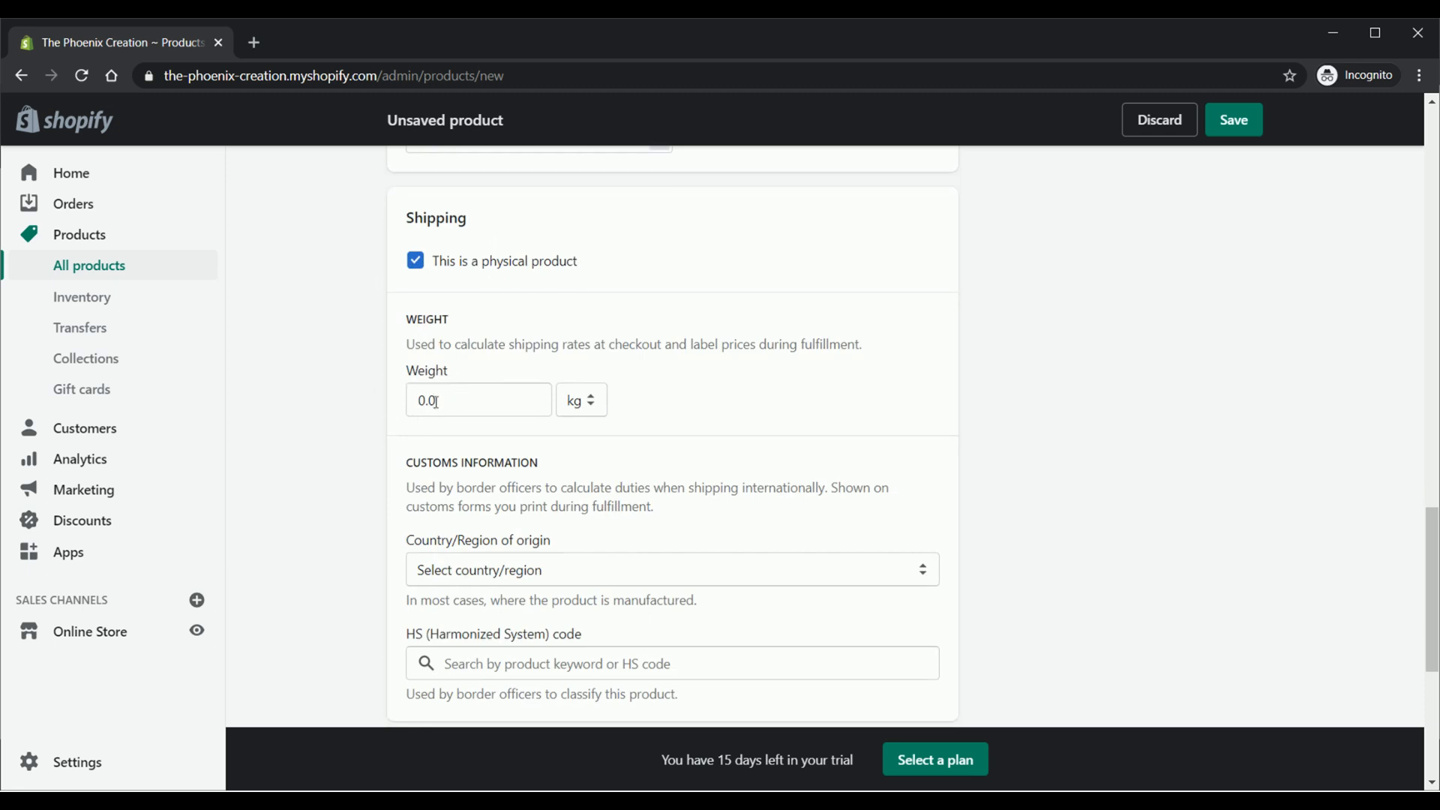
left_click_drag(426, 400, 410, 401)
type("25")
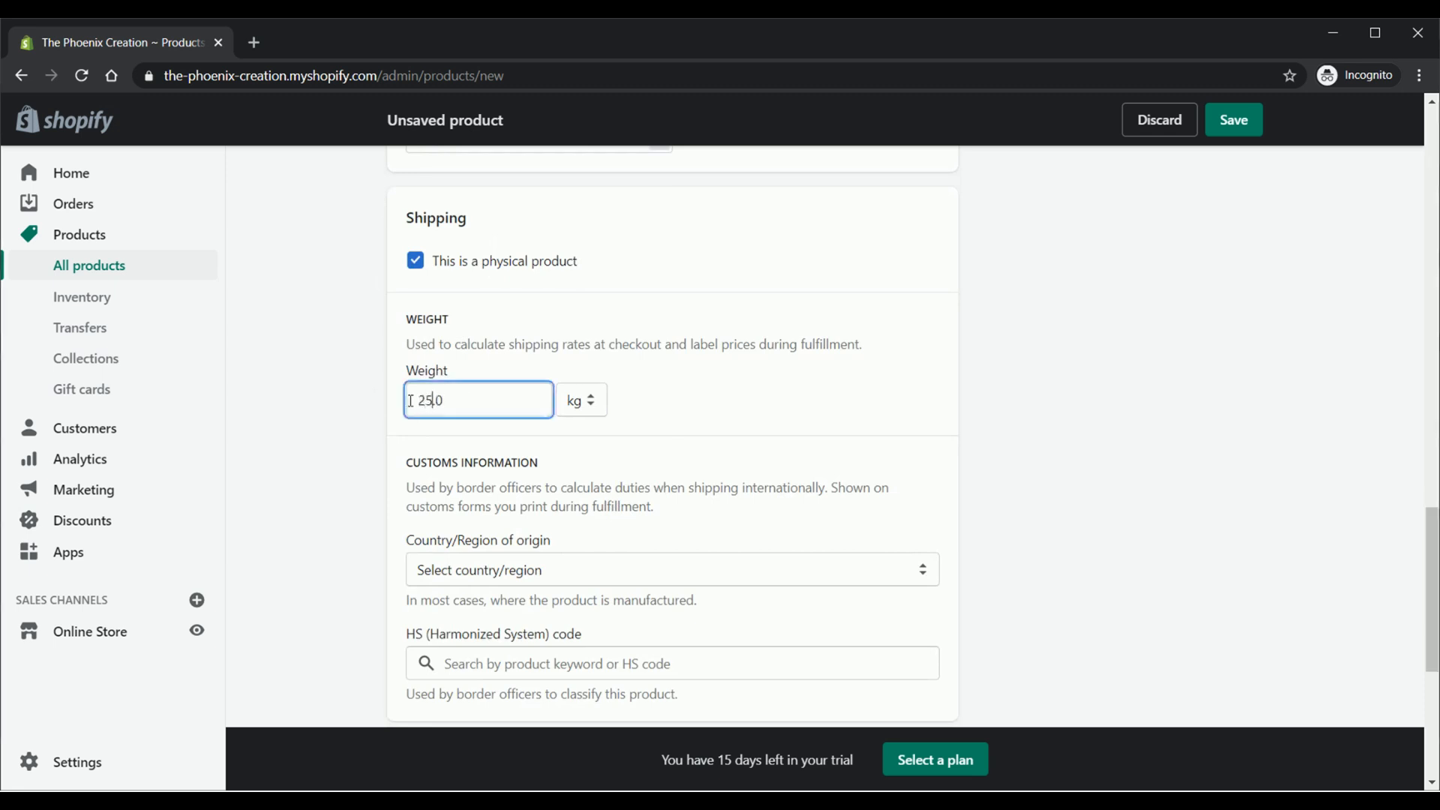
type("0")
left_click(574, 409)
left_click(577, 477)
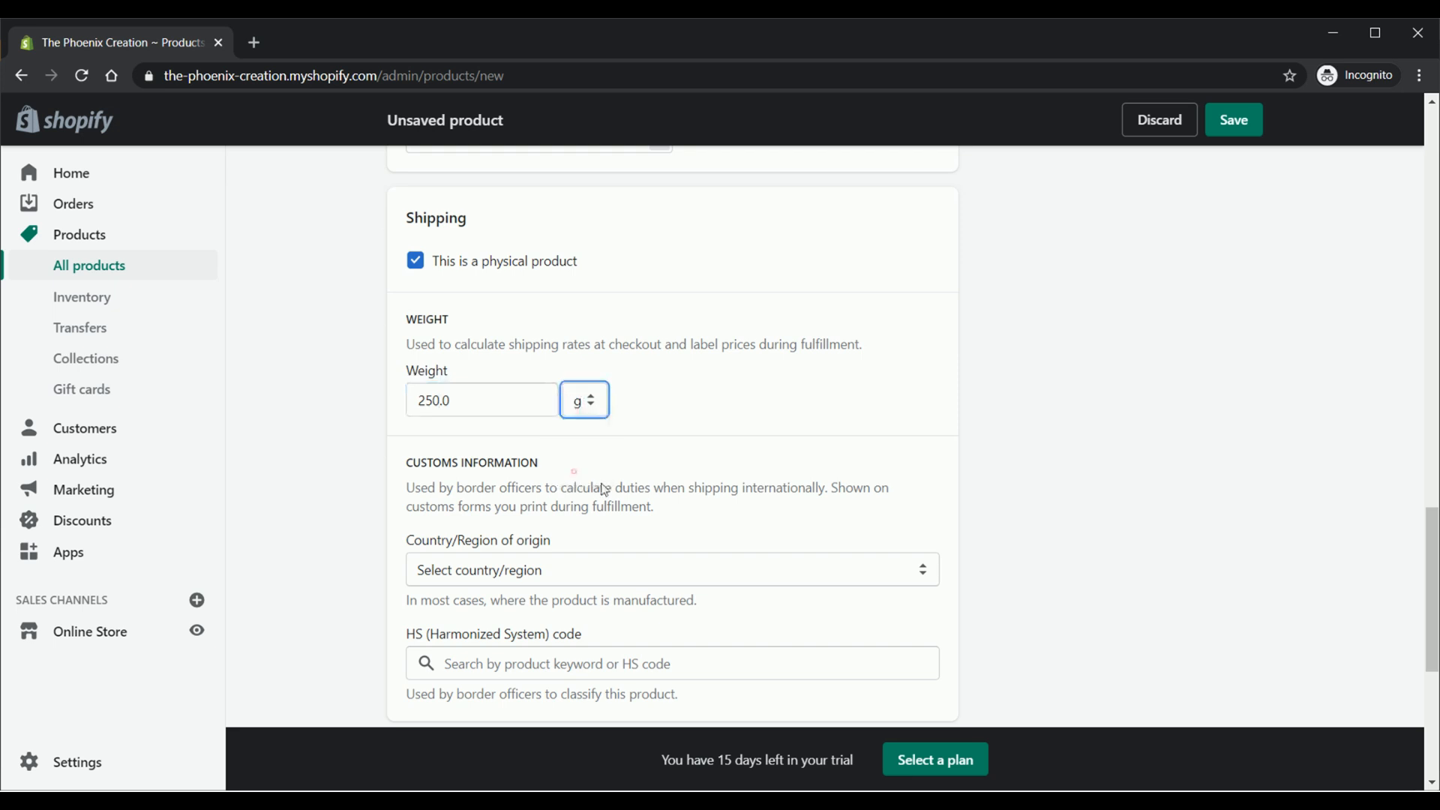
Step: Fill in the customs information with India as the country of origin and 950300 as the HS code
scroll(436, 450, "down", 1)
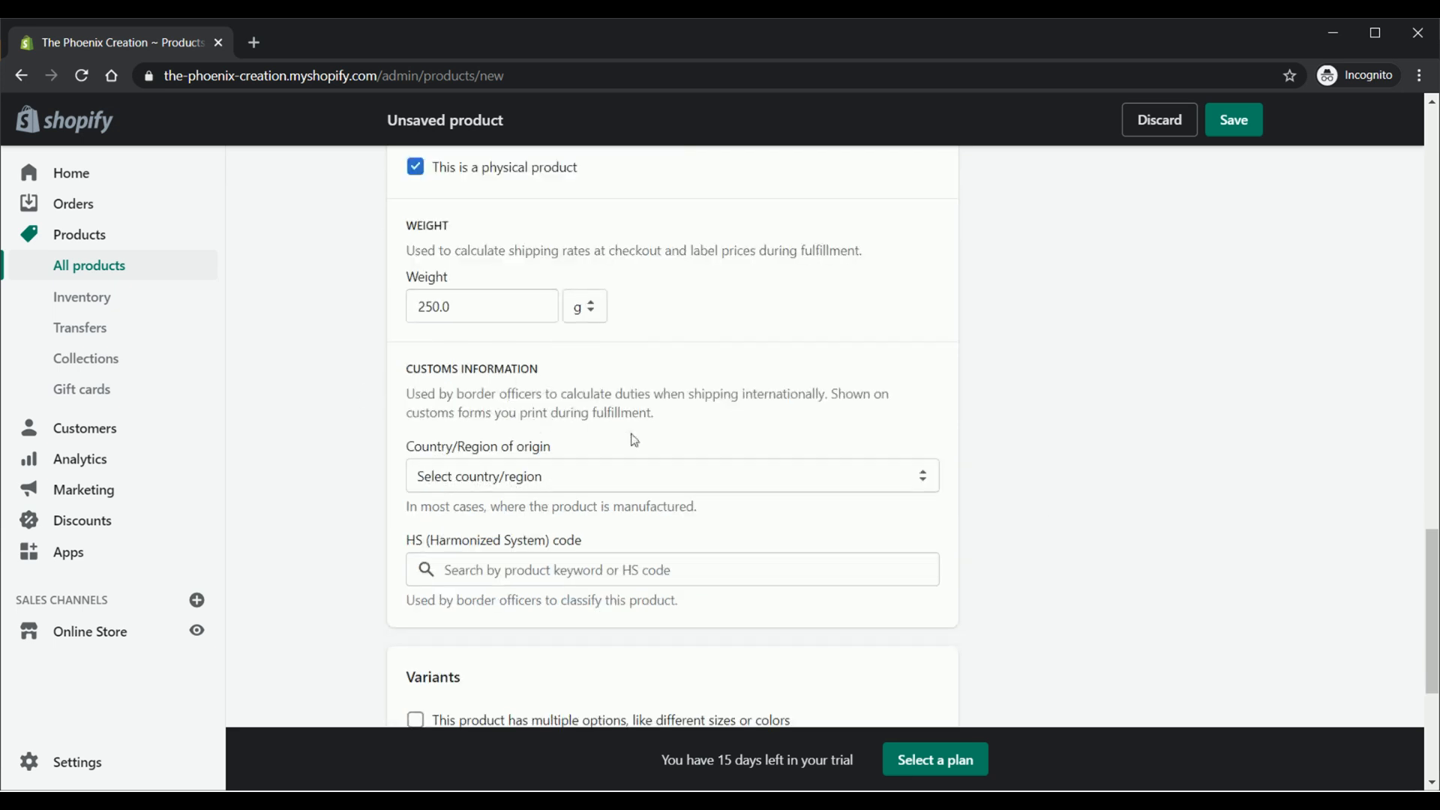
scroll(765, 525, "down", 1)
left_click(660, 382)
left_click(534, 563)
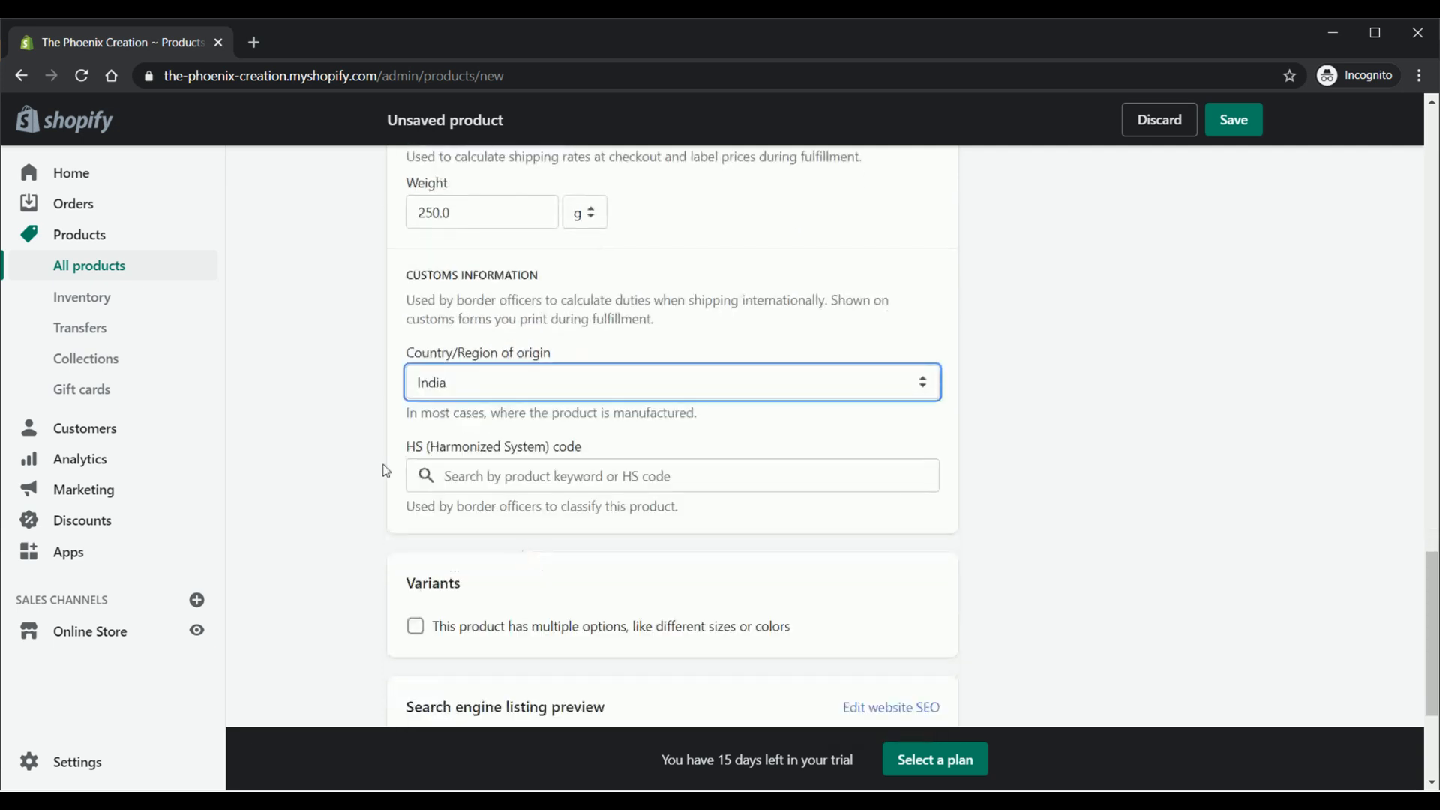
left_click_drag(408, 450, 589, 450)
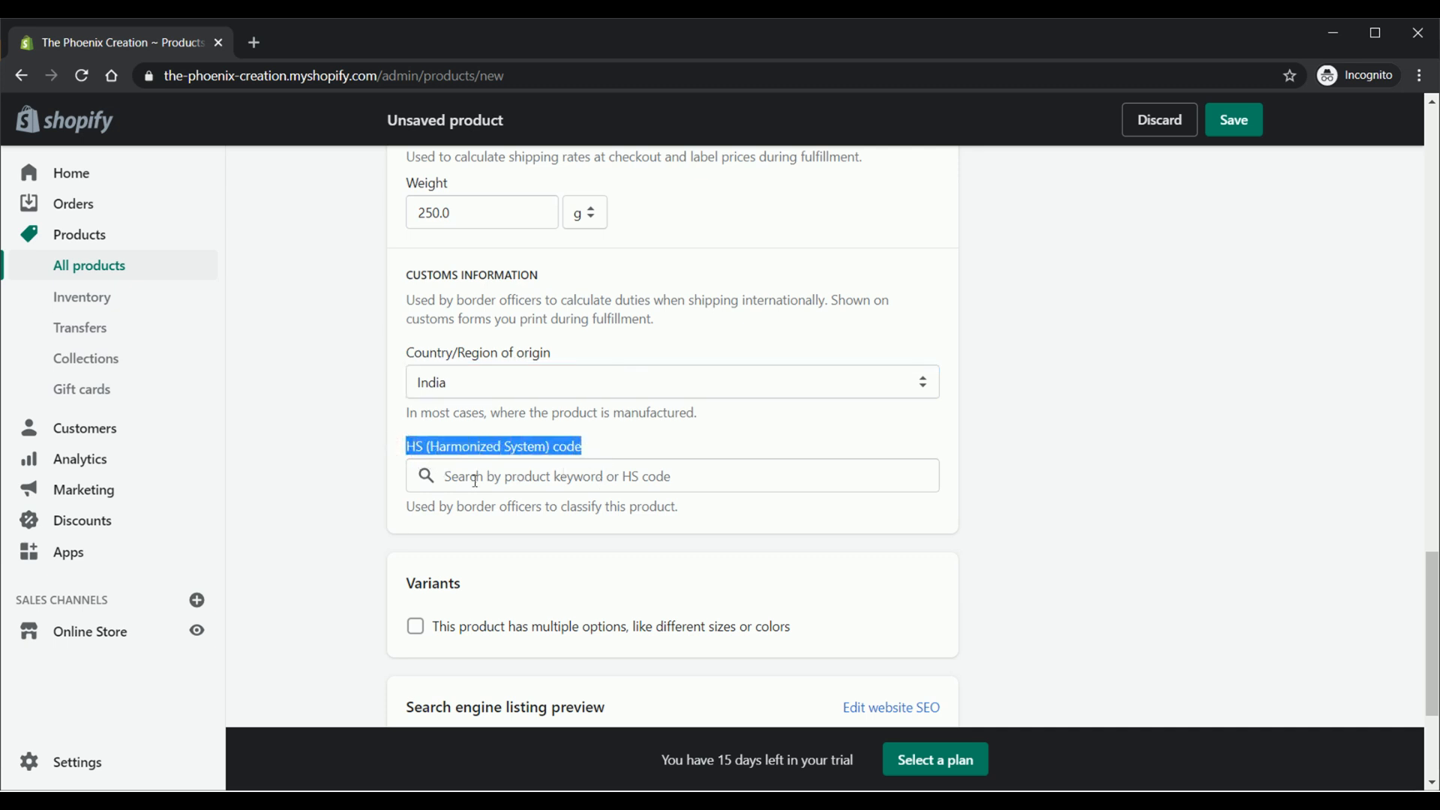
left_click(556, 480)
type("950300")
Step: Enable multiple options for the product's variants and name the first option Color
scroll(466, 316, "down", 3)
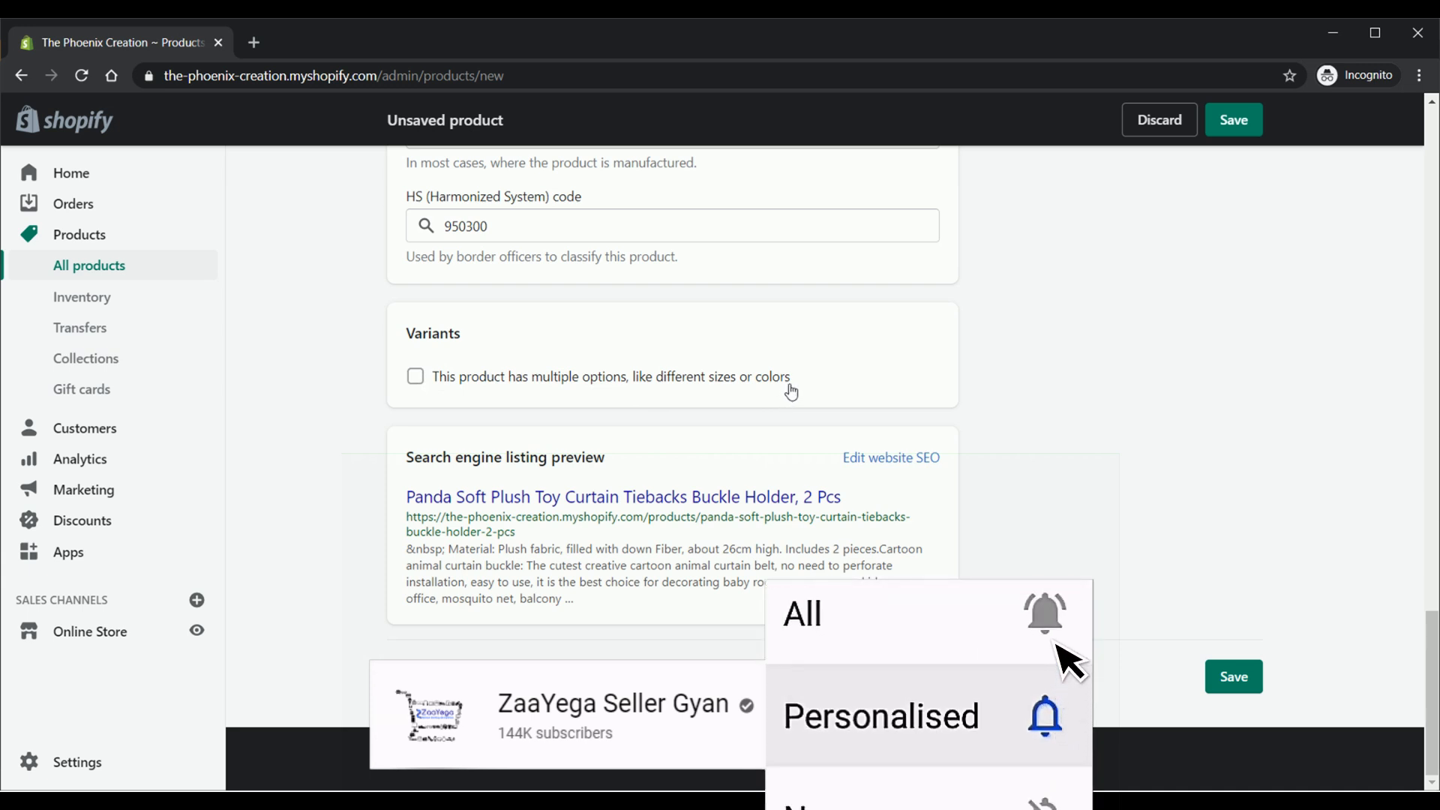
left_click(414, 377)
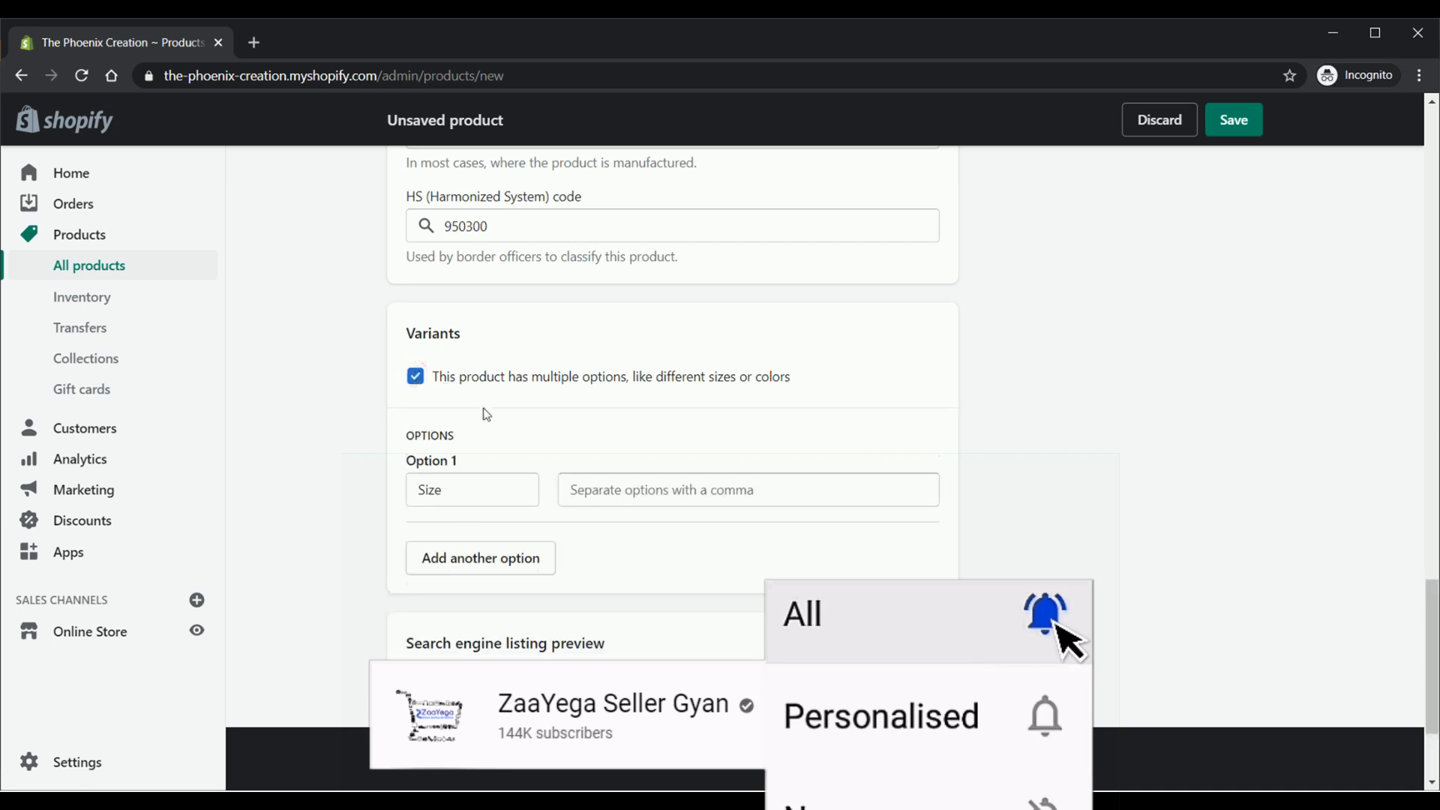
left_click(409, 495)
type("Color")
left_click(458, 545)
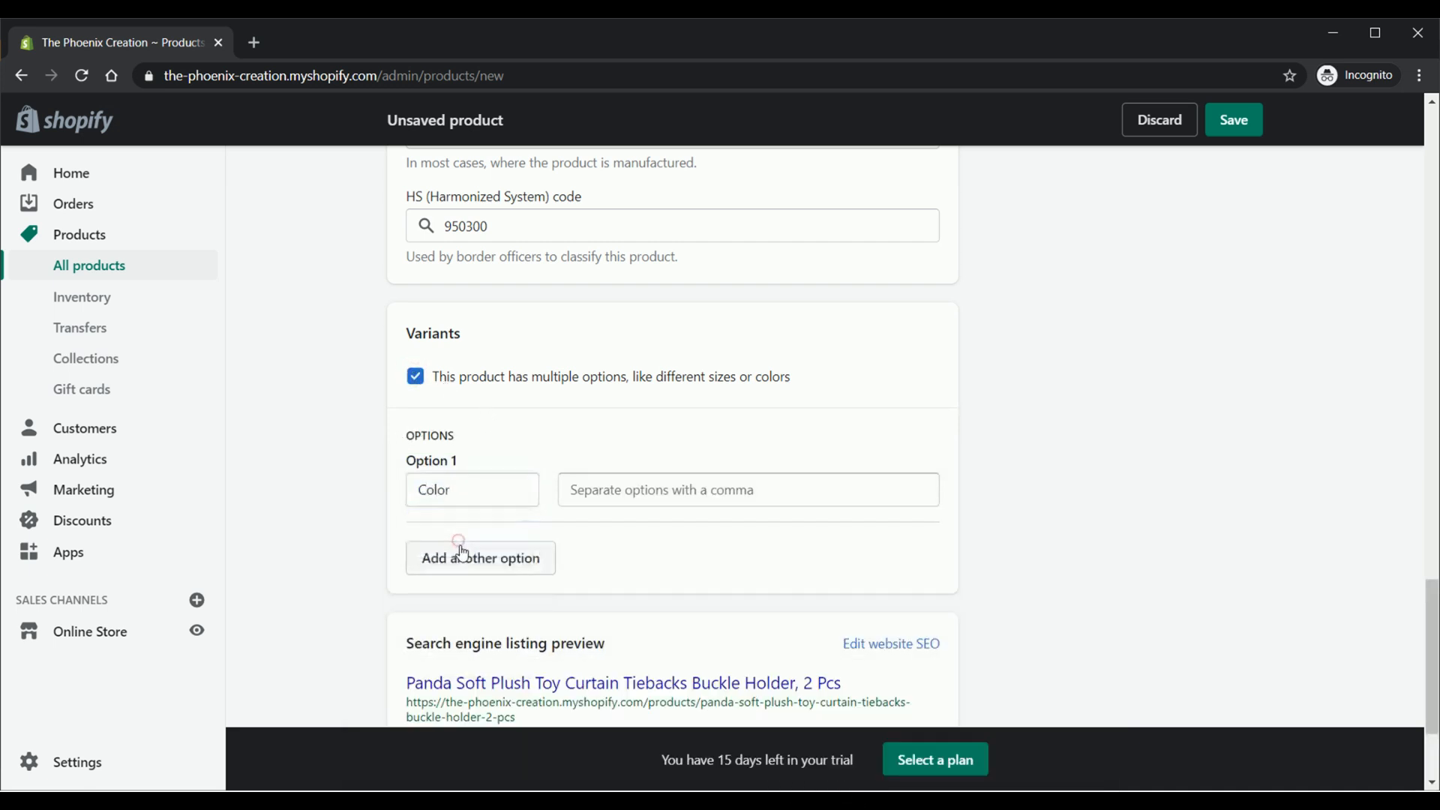
Step: Add Red and Black as the values of the Color option
left_click(706, 498)
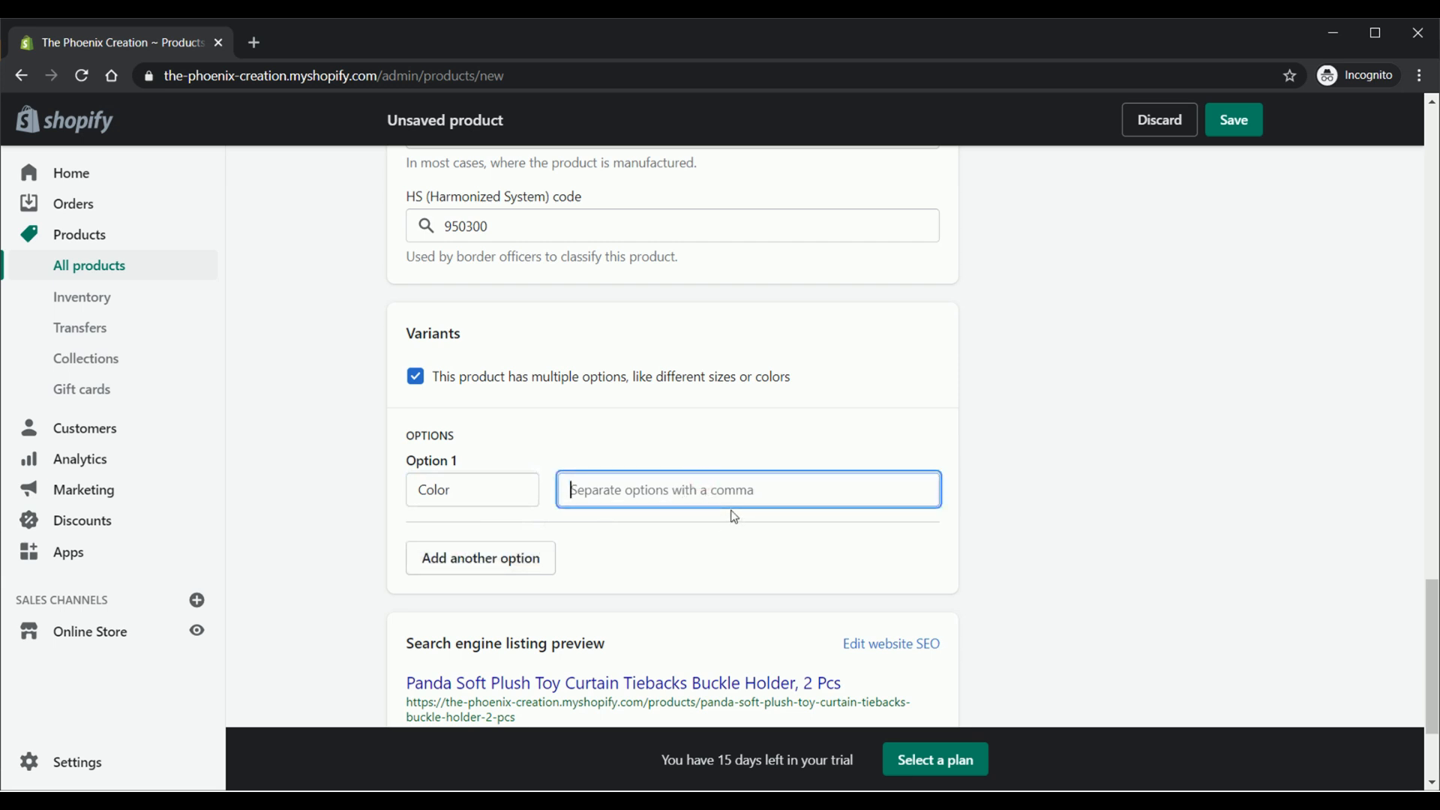
type("Red")
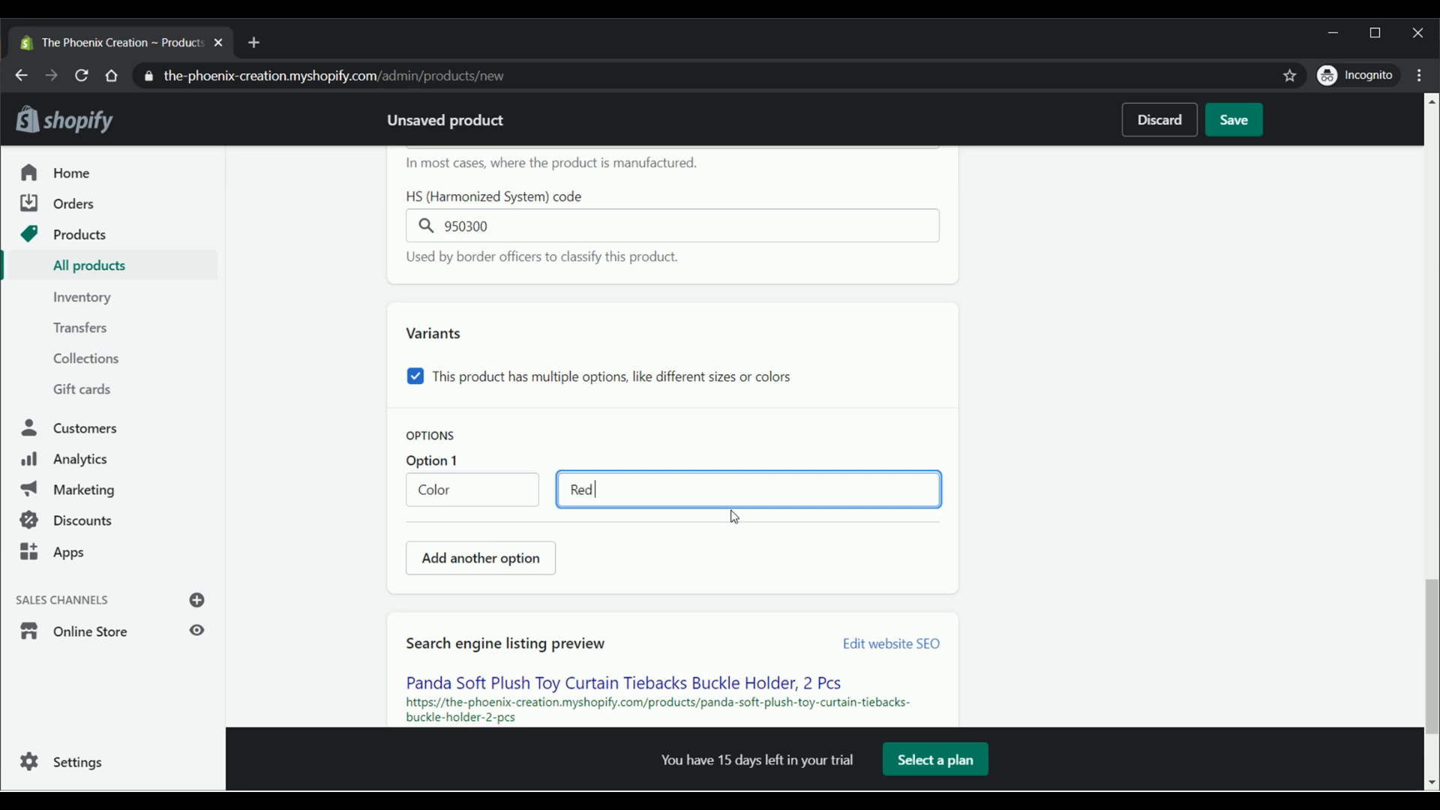
key("Return")
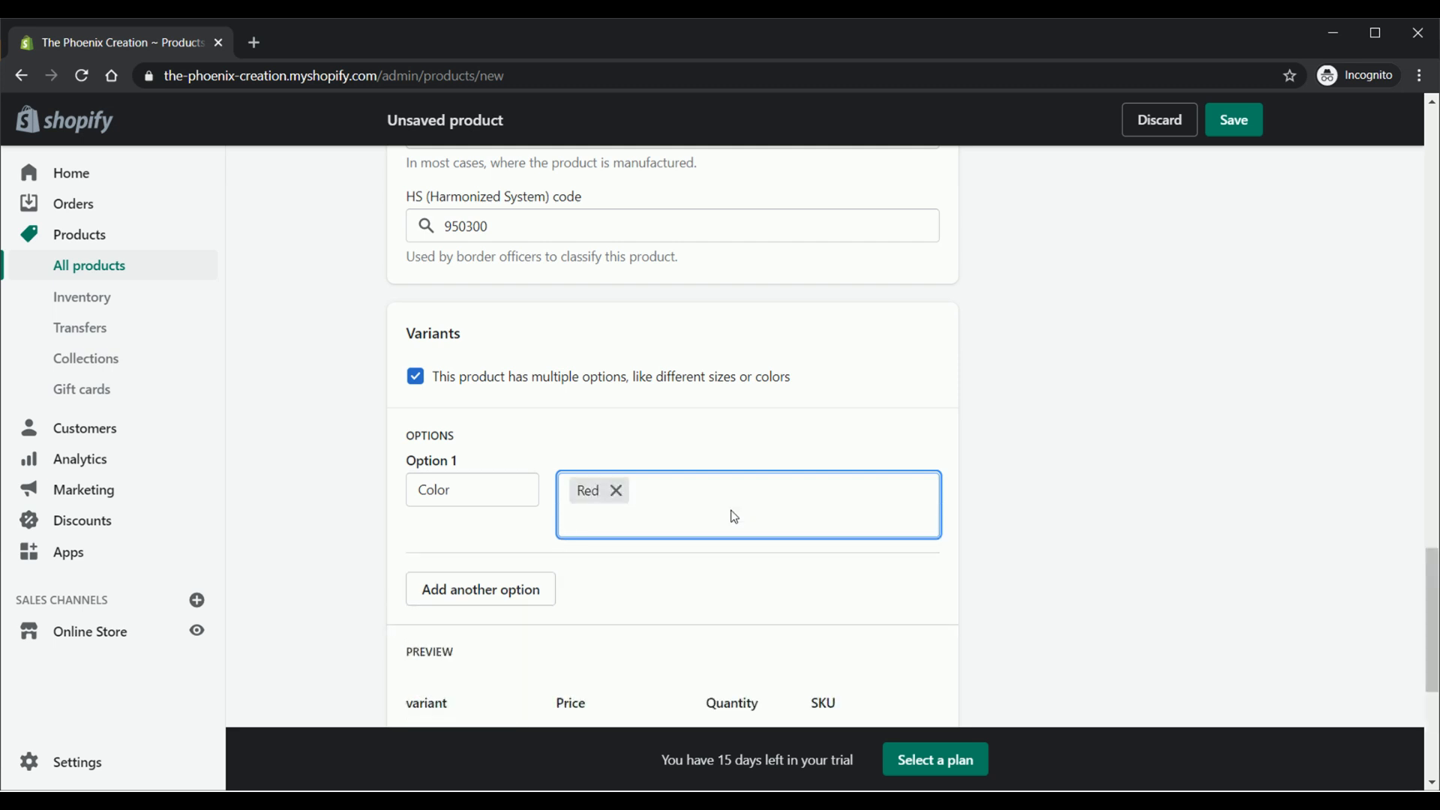
type("Black")
key("Return")
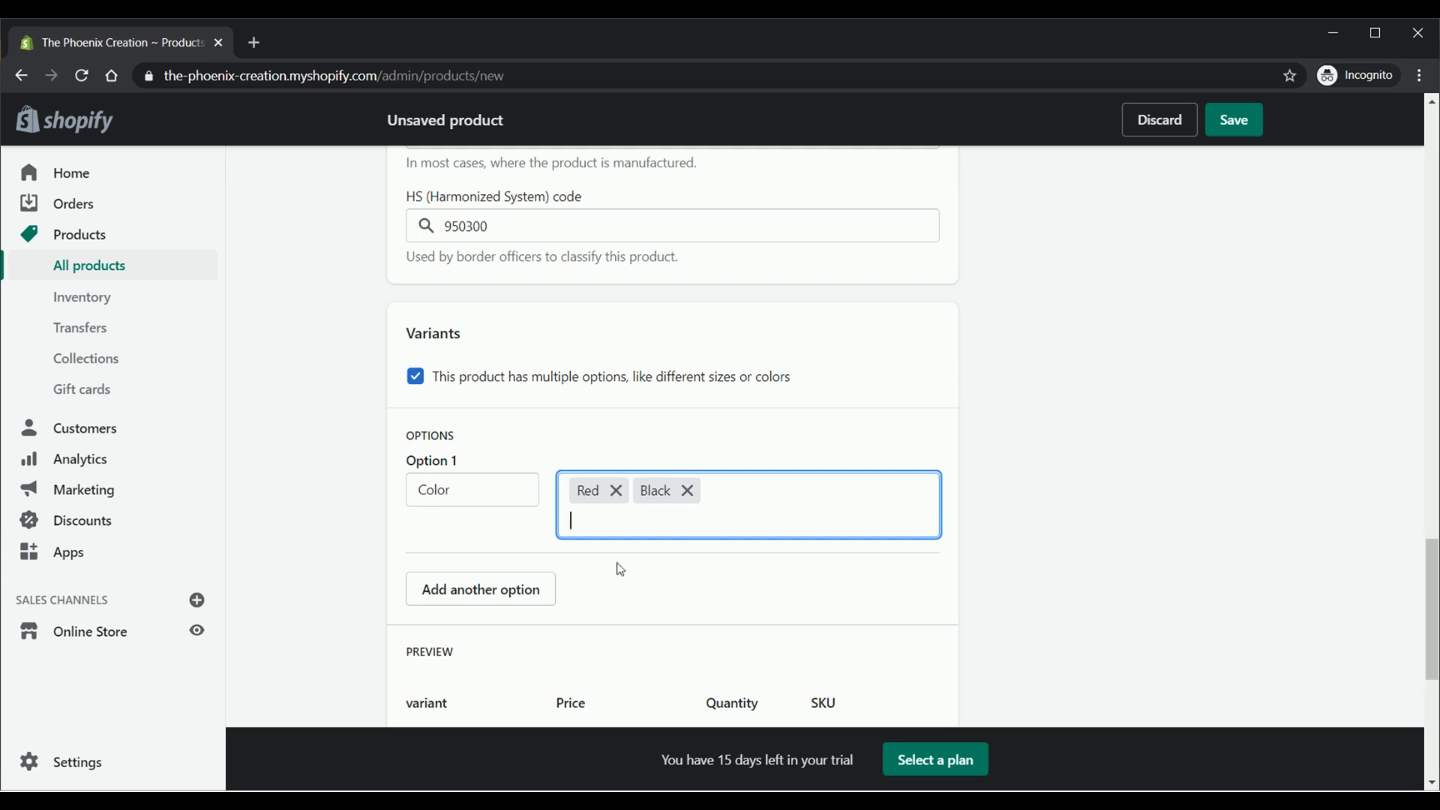
Step: Set the Black variant's quantity to 10 and change the variant SKU endings to Red and Black, such as PANDA01-2PCS-Black
scroll(705, 605, "down", 1)
scroll(757, 624, "down", 2)
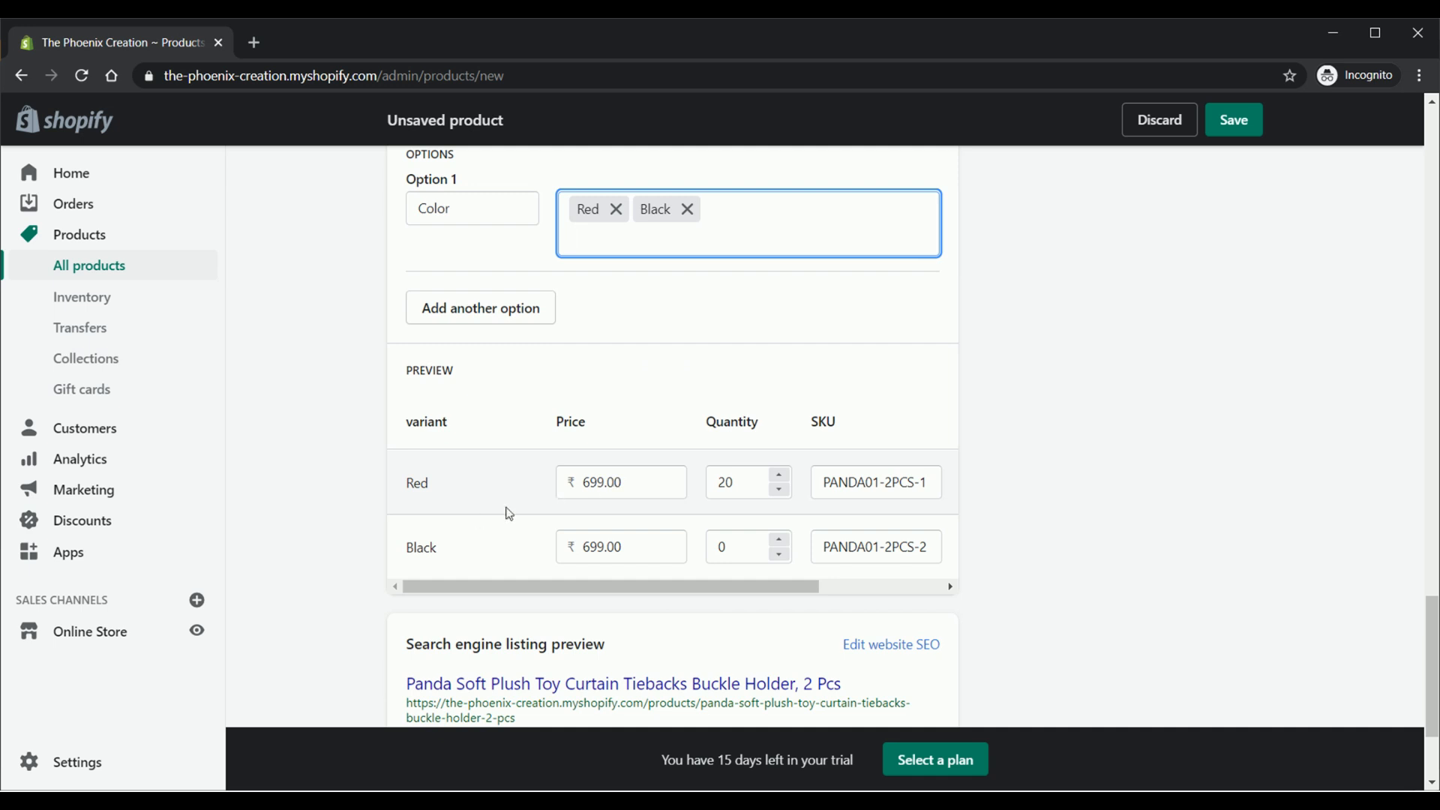
left_click(718, 551)
type("1")
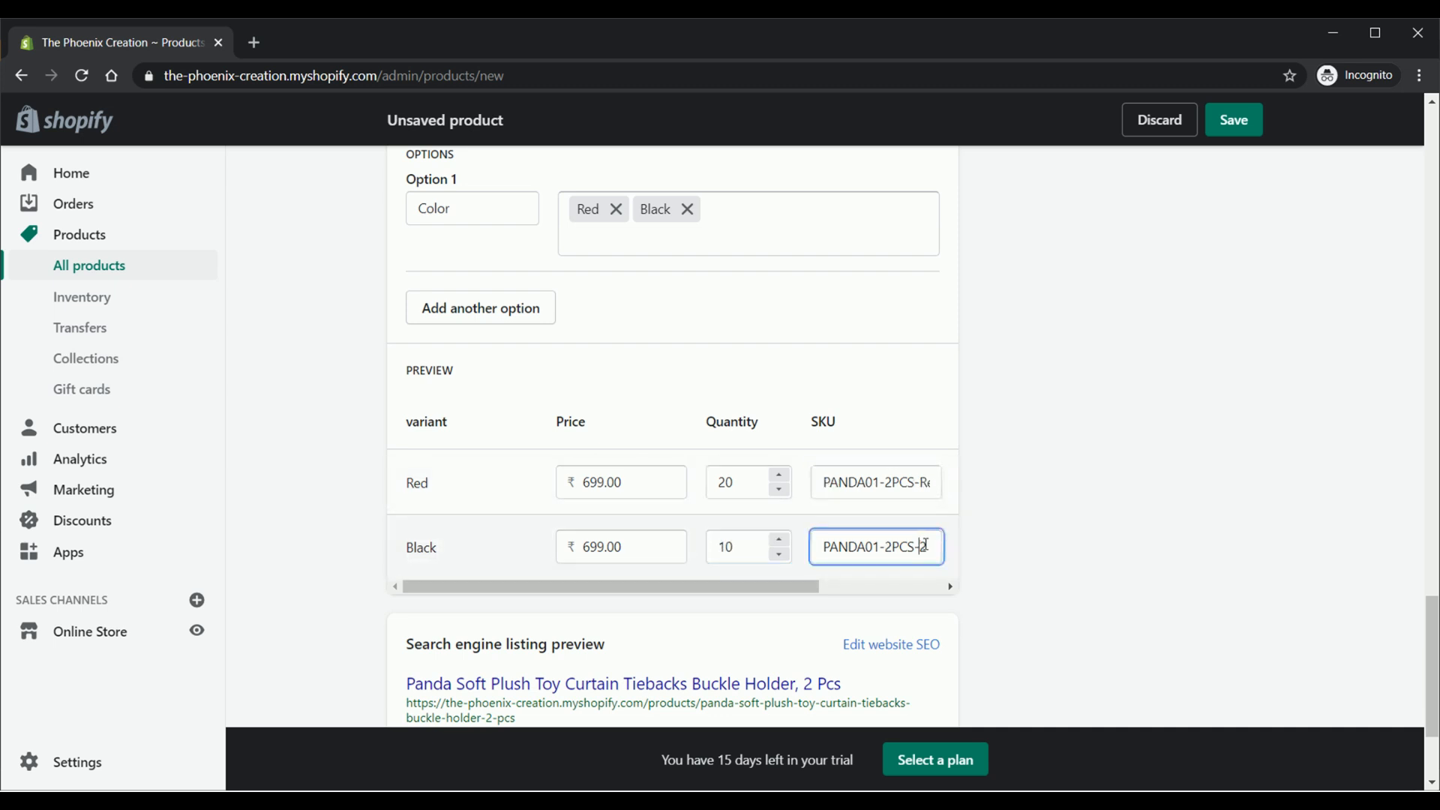
double_click(925, 547)
type("Black")
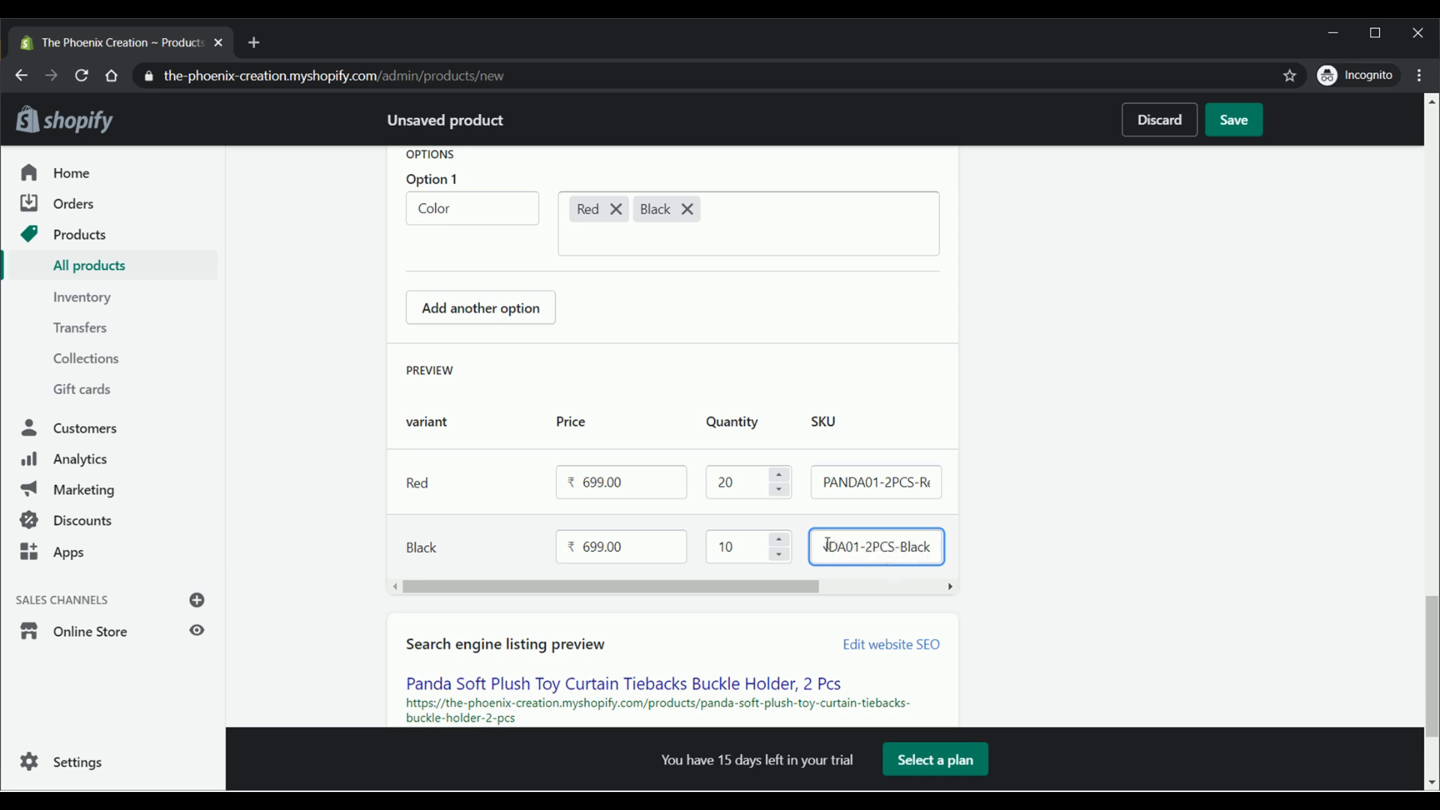
left_click_drag(825, 547, 819, 547)
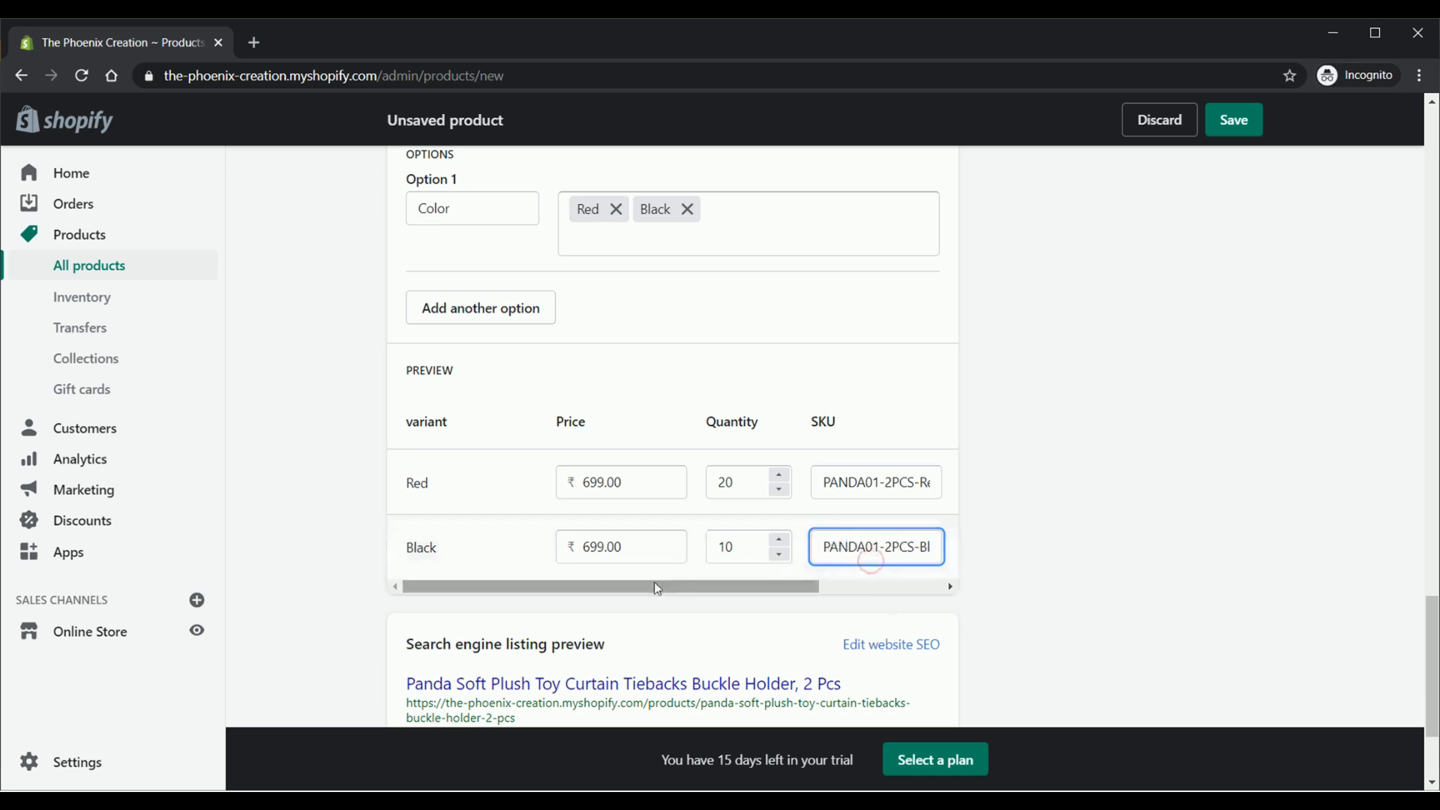
Step: Review the remaining columns of the variants preview and the search engine listing preview
left_click_drag(655, 589, 843, 598)
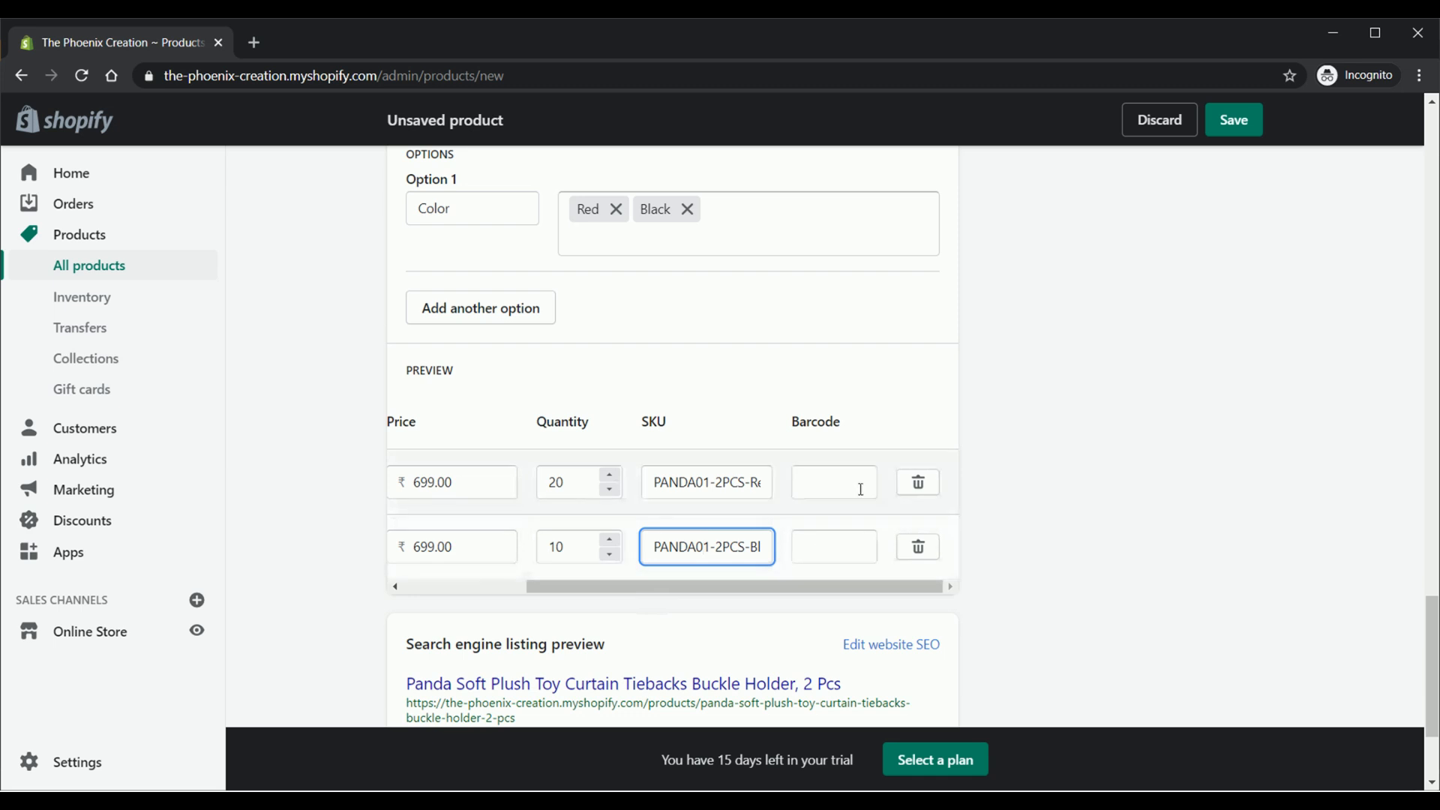
scroll(841, 553, "down", 1)
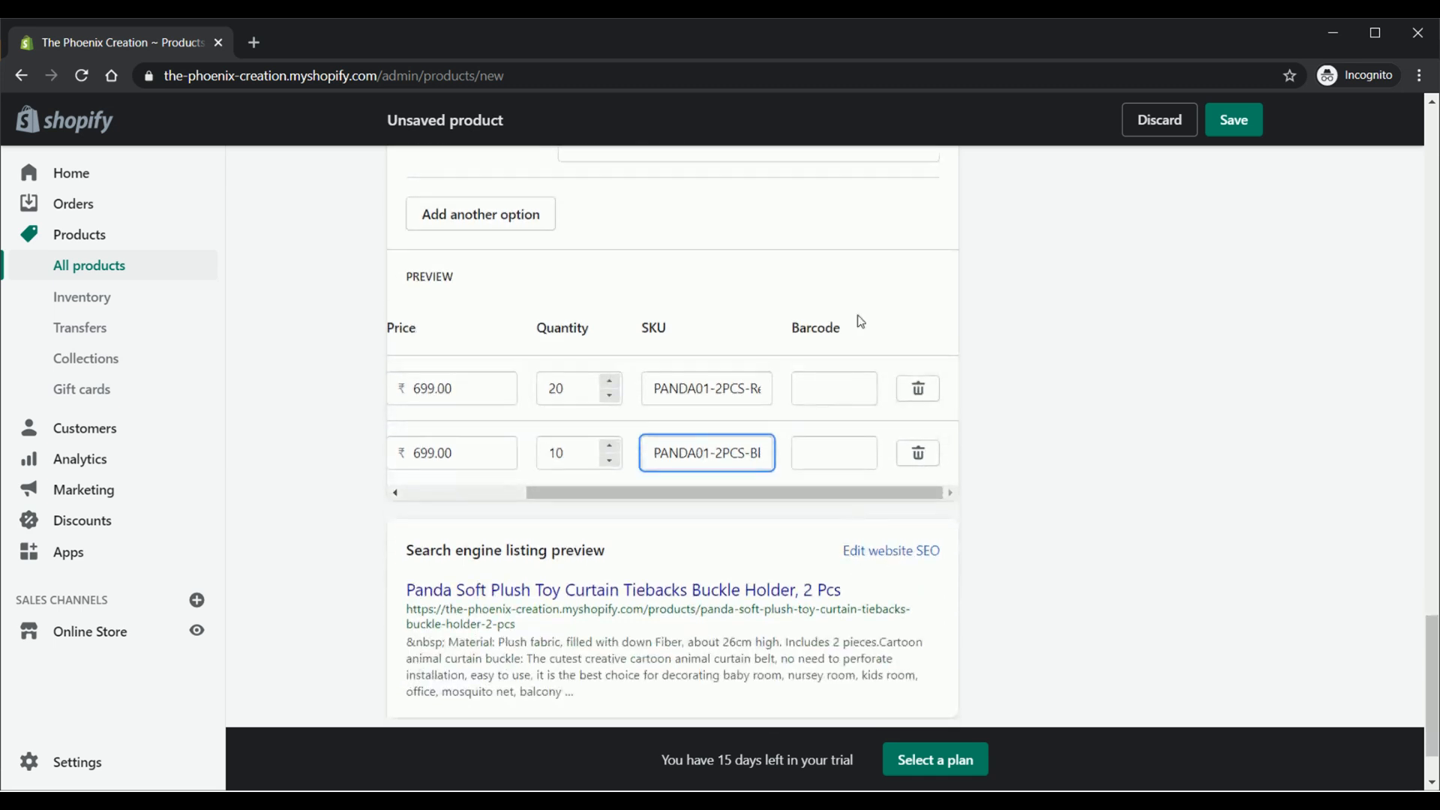
left_click_drag(755, 502, 579, 504)
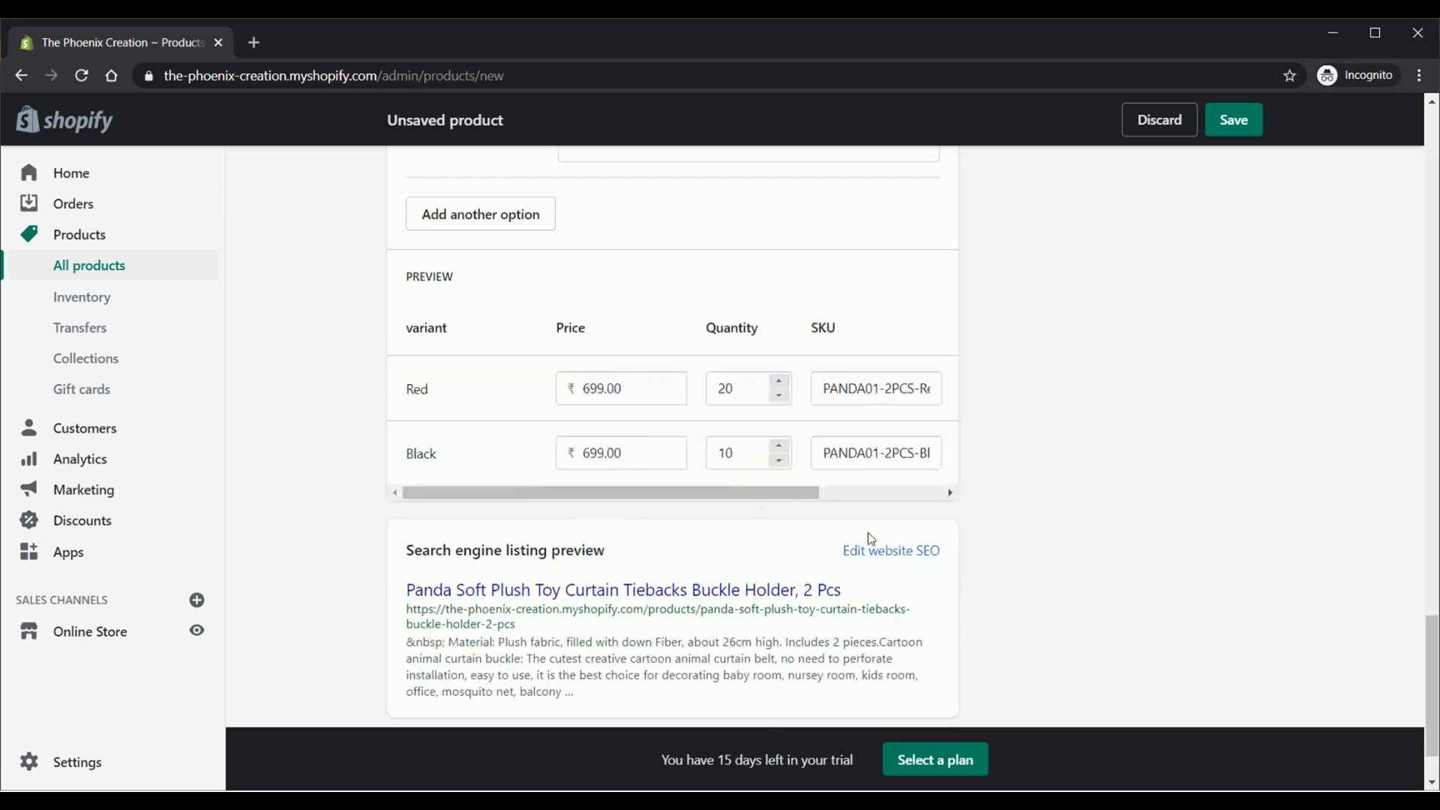
scroll(871, 538, "down", 1)
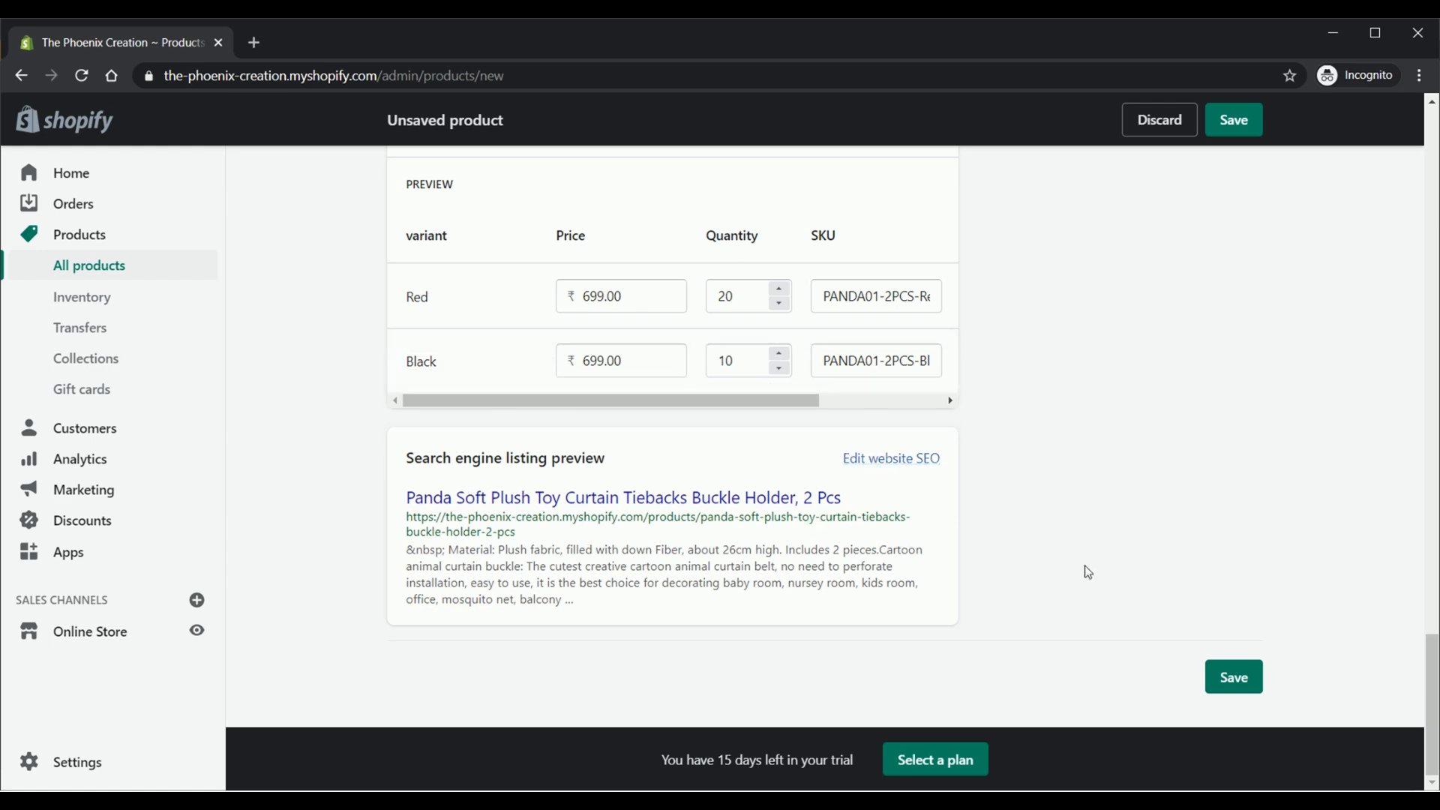
Step: Check the product status choices, keeping Draft, and look at the Online Store availability scheduling
scroll(1085, 569, "up", 4)
scroll(1088, 581, "up", 20)
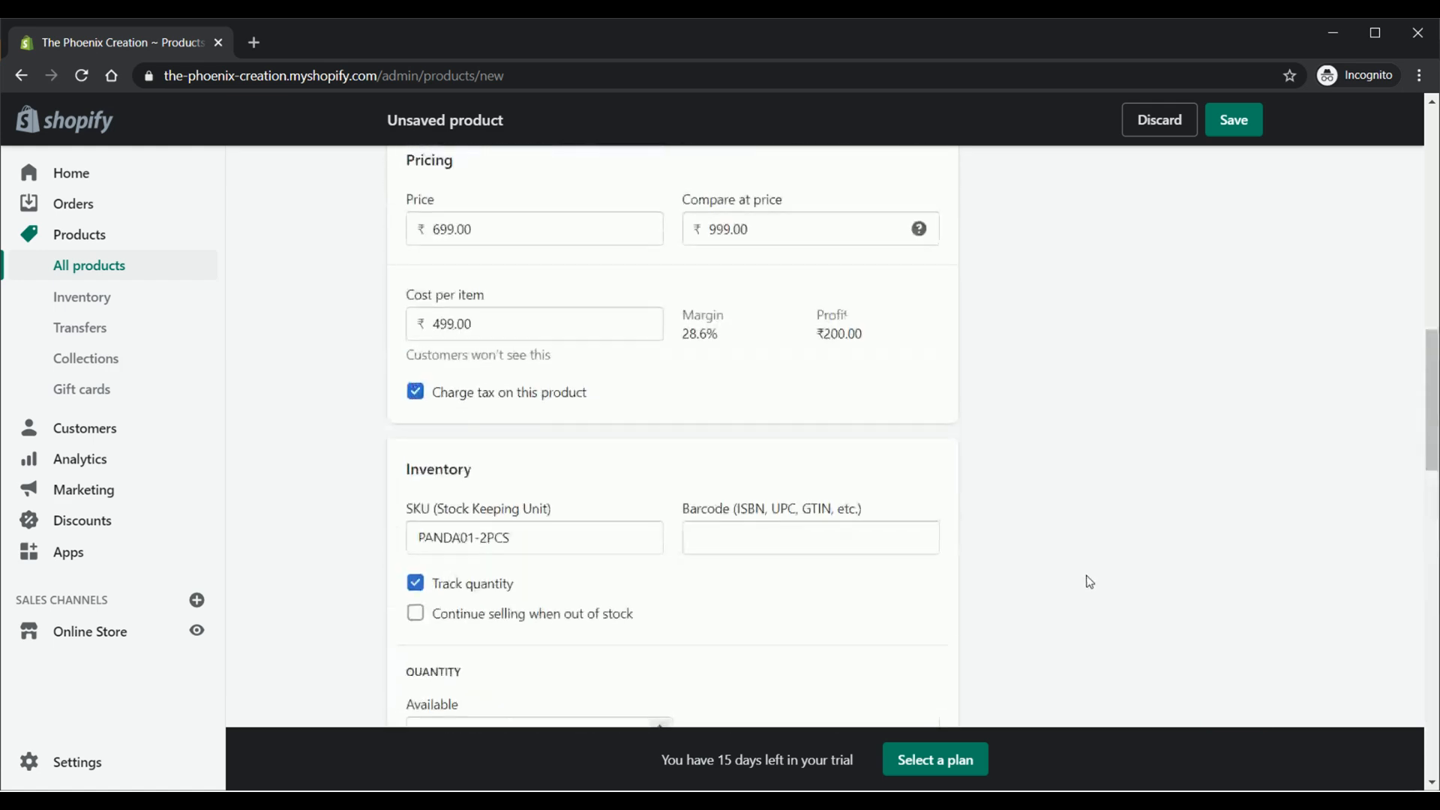
scroll(1089, 575, "up", 5)
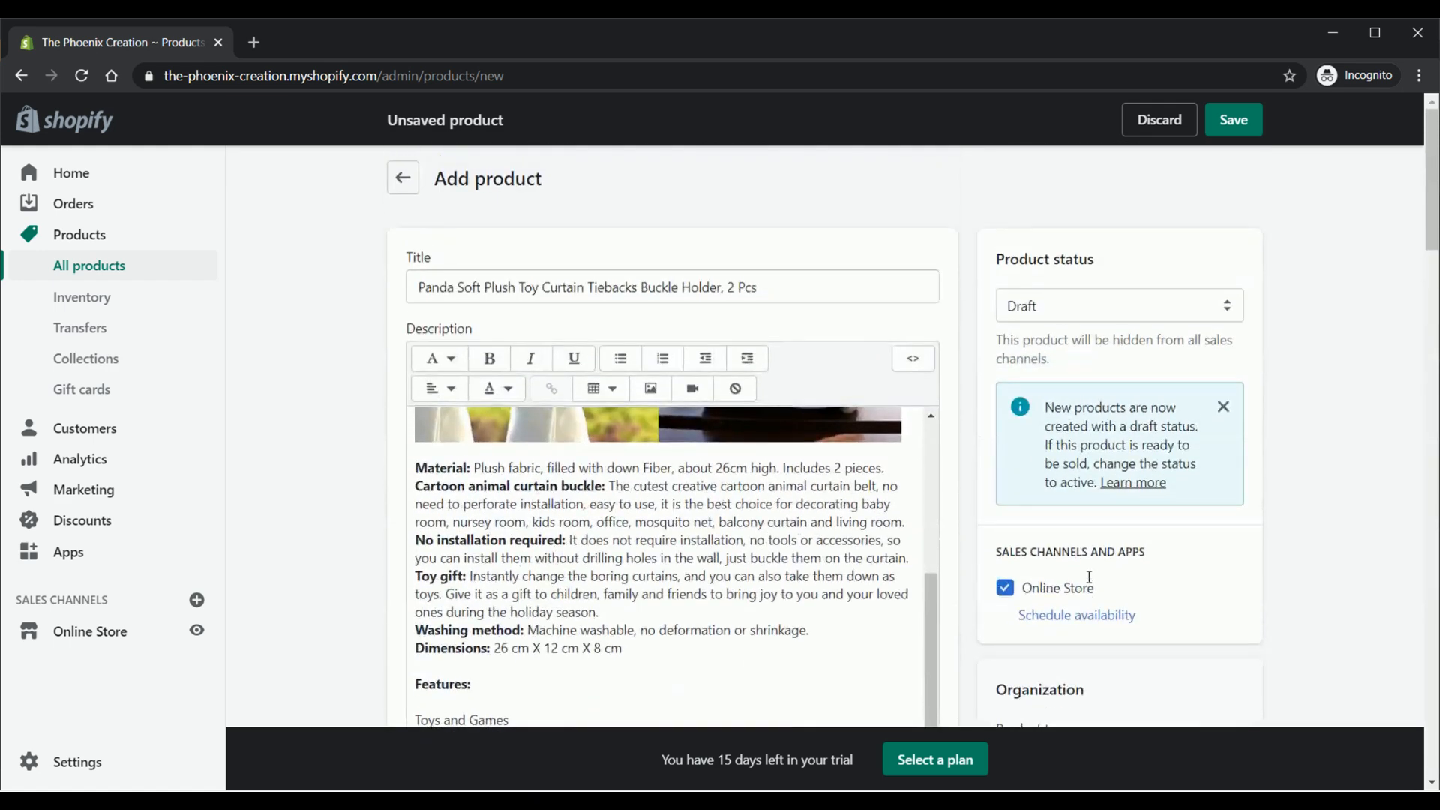
left_click(1057, 314)
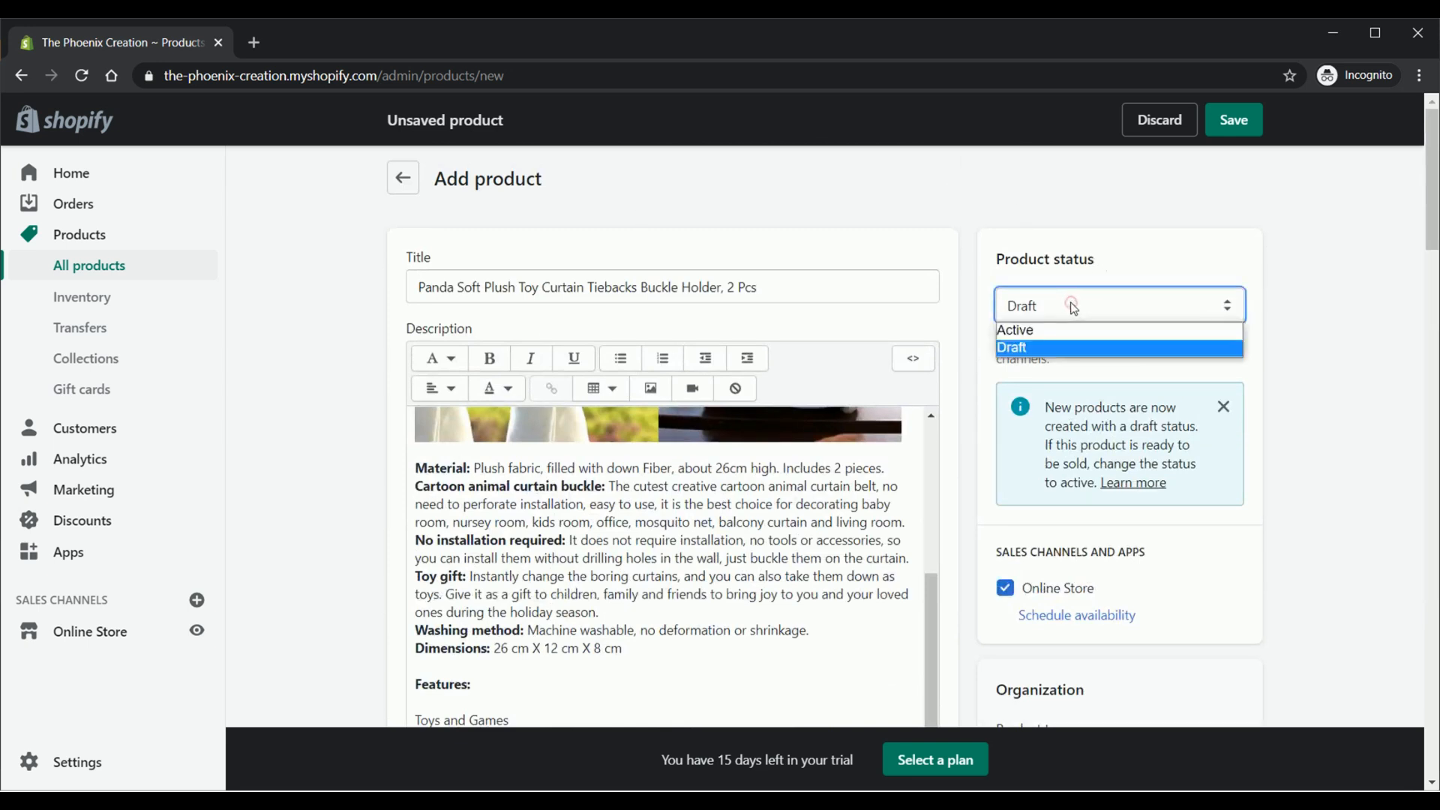
left_click(1096, 347)
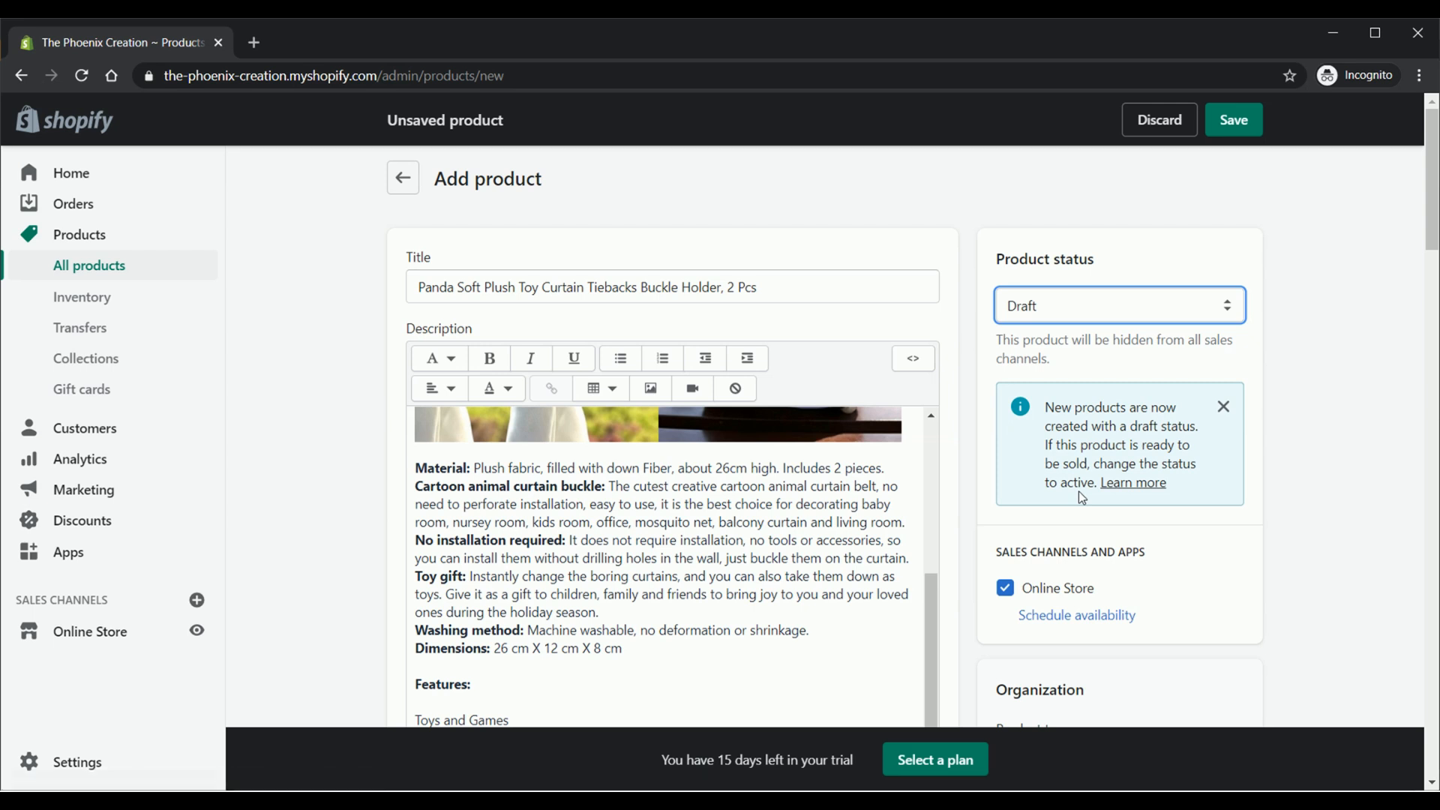
scroll(1065, 488, "down", 2)
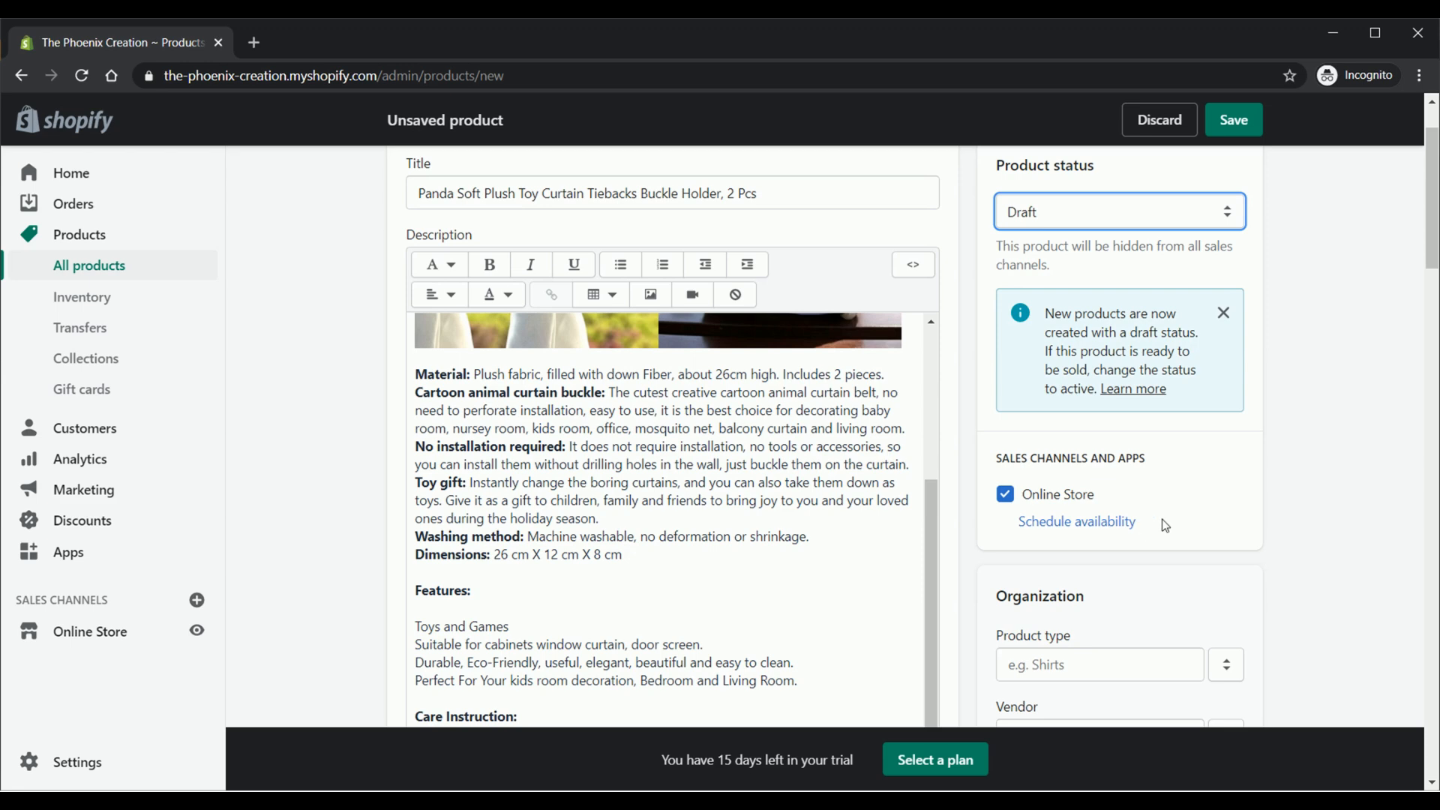
left_click(1108, 523)
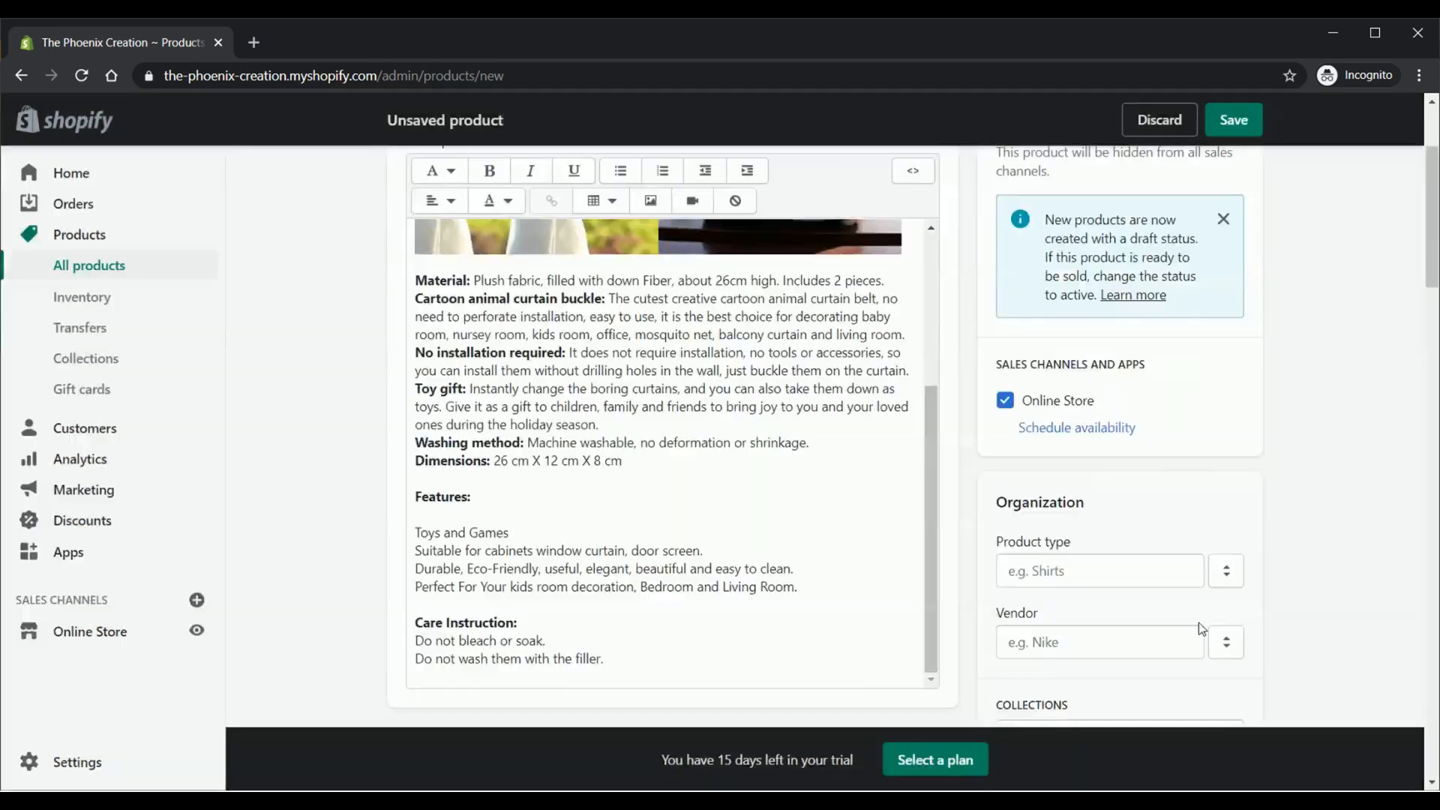
Step: Add Curtain Tiebacks as the product type in the Organization section
scroll(1028, 488, "down", 3)
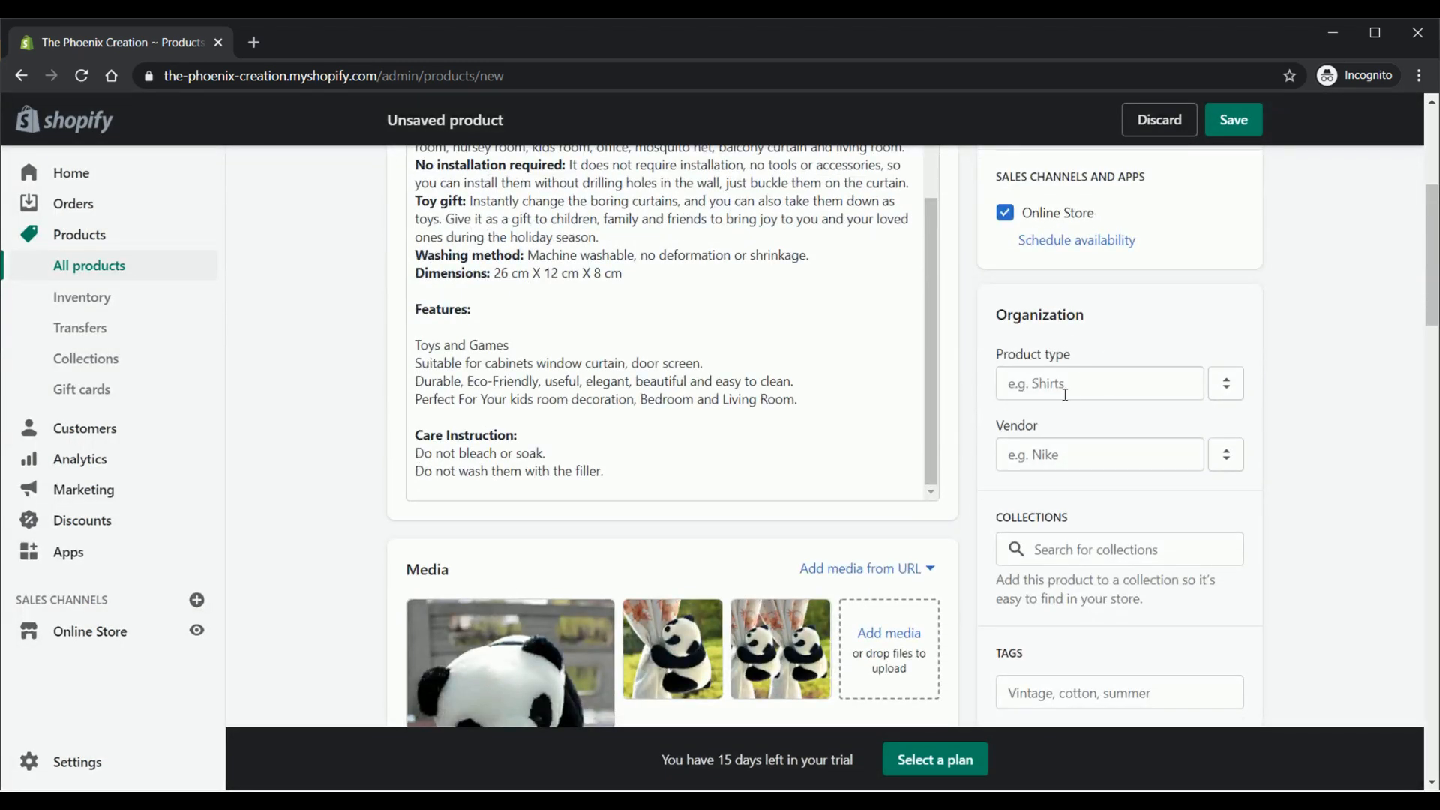
left_click(1108, 380)
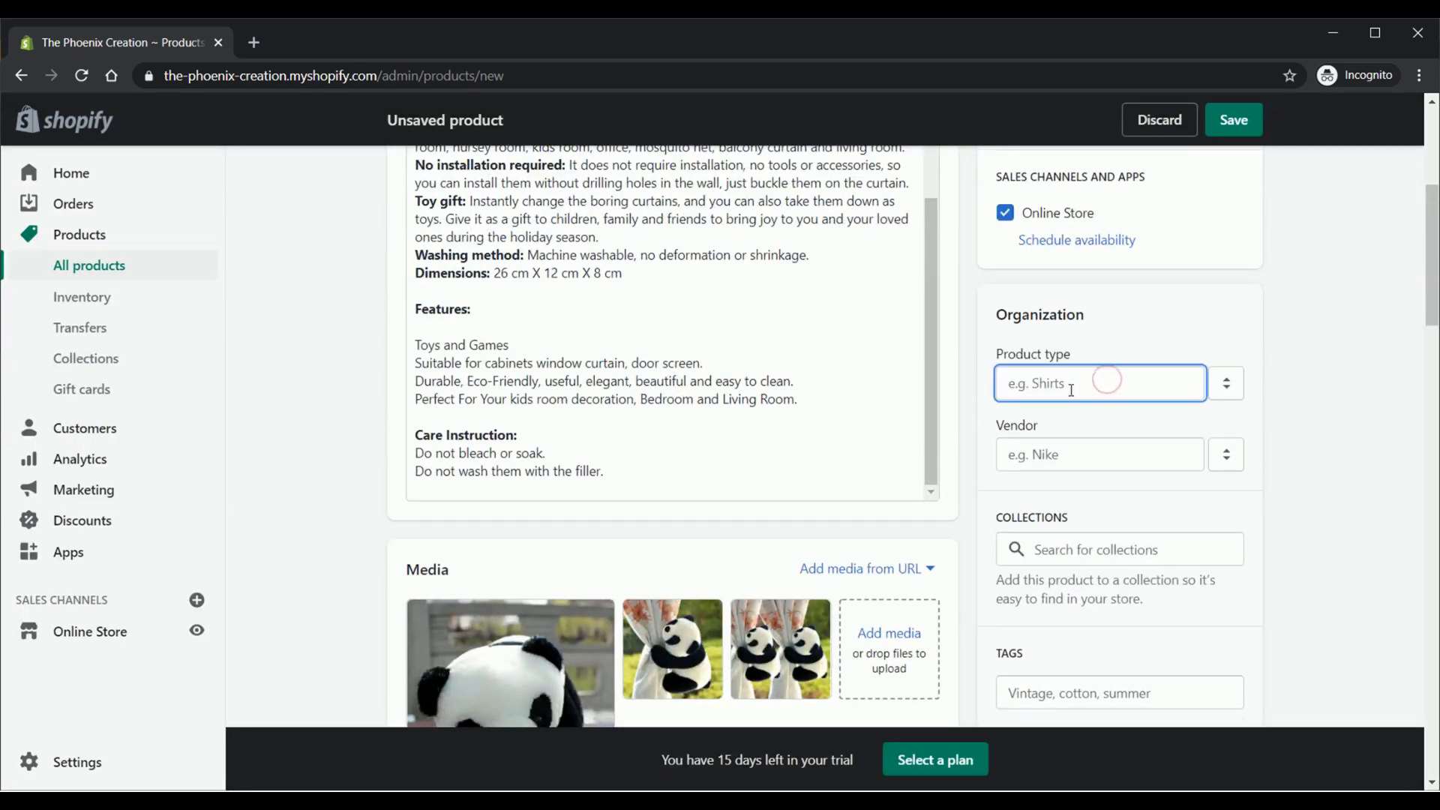
type("Curtain")
type(" Tie")
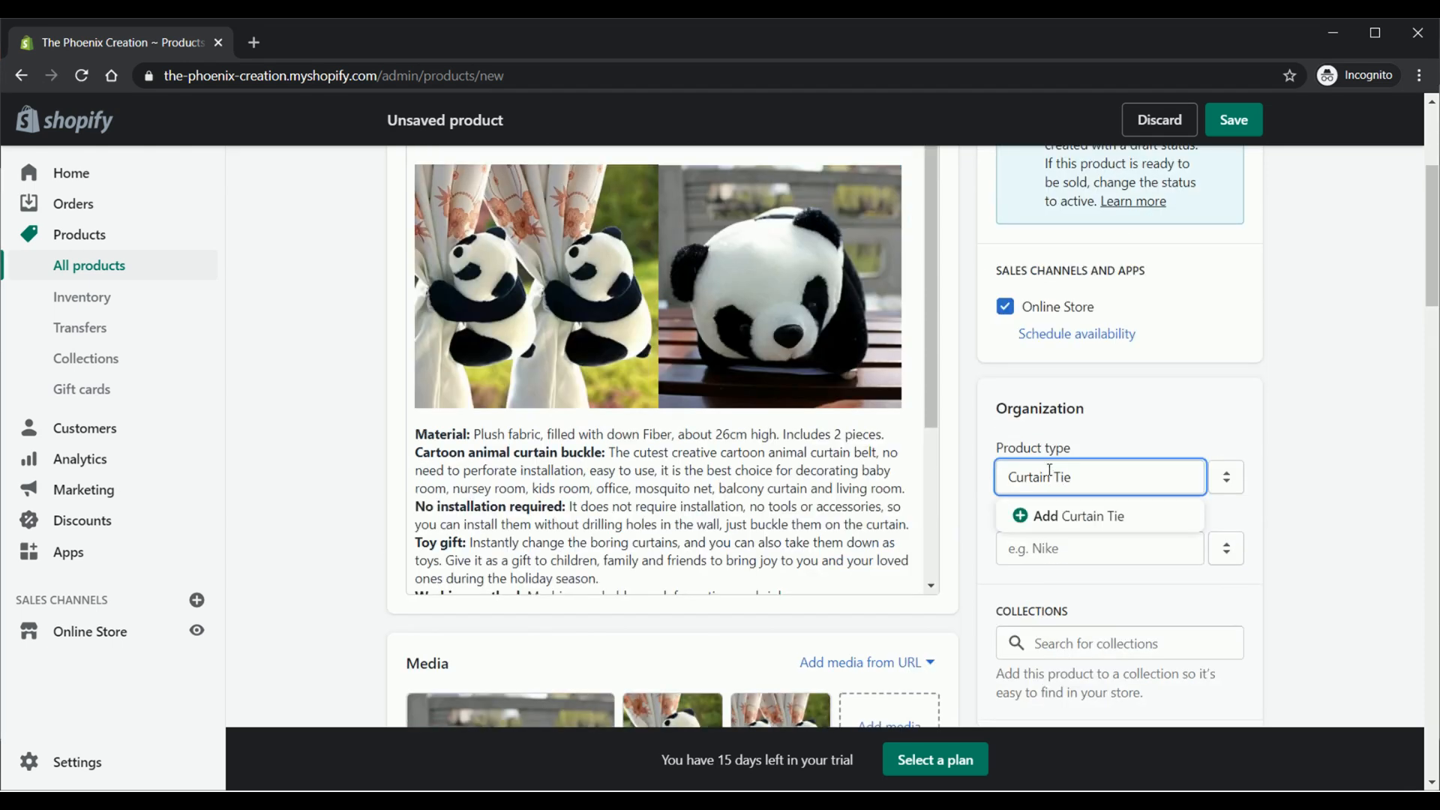
type("backs")
left_click(1150, 520)
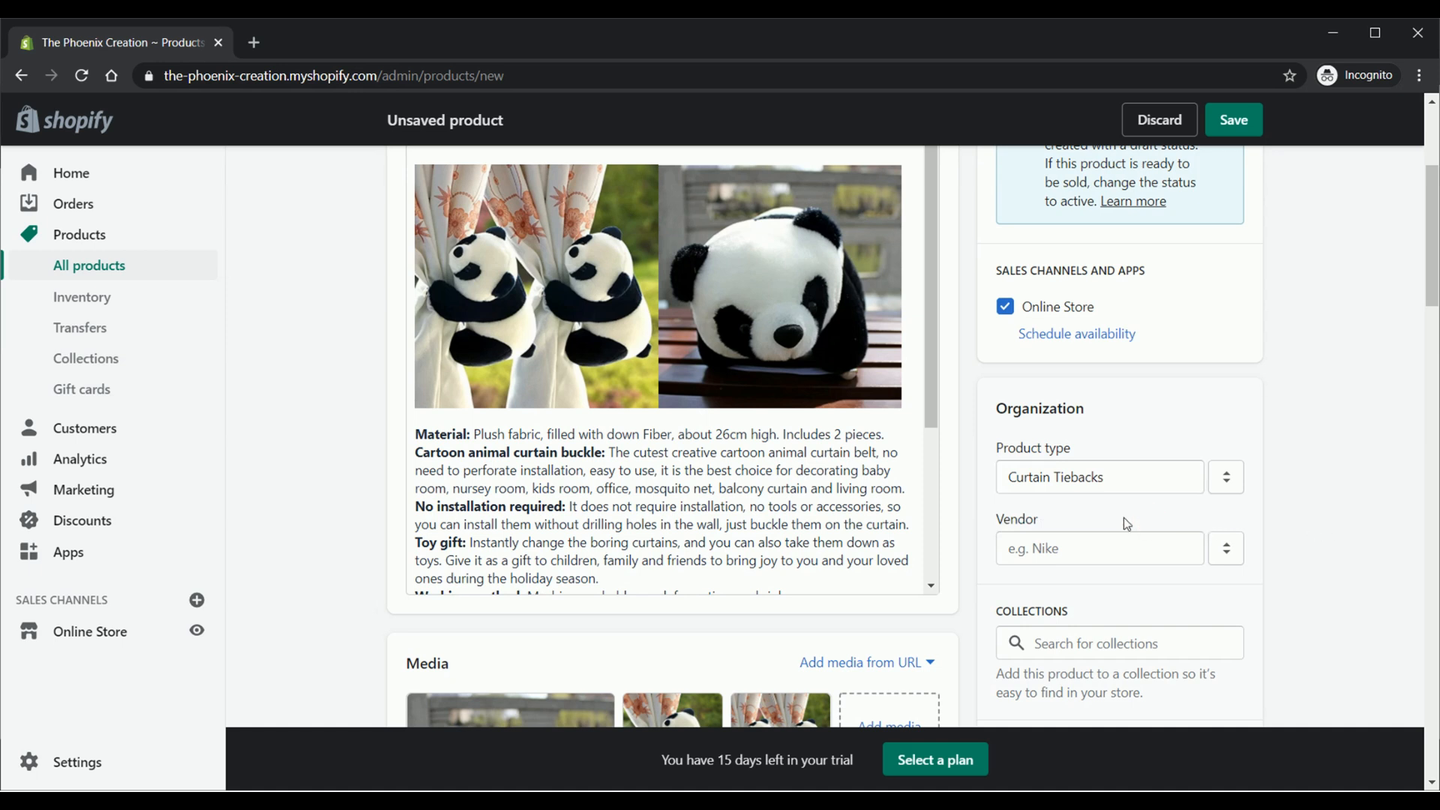
Step: Look at the vendor field and the collections available for the product
left_click(1057, 549)
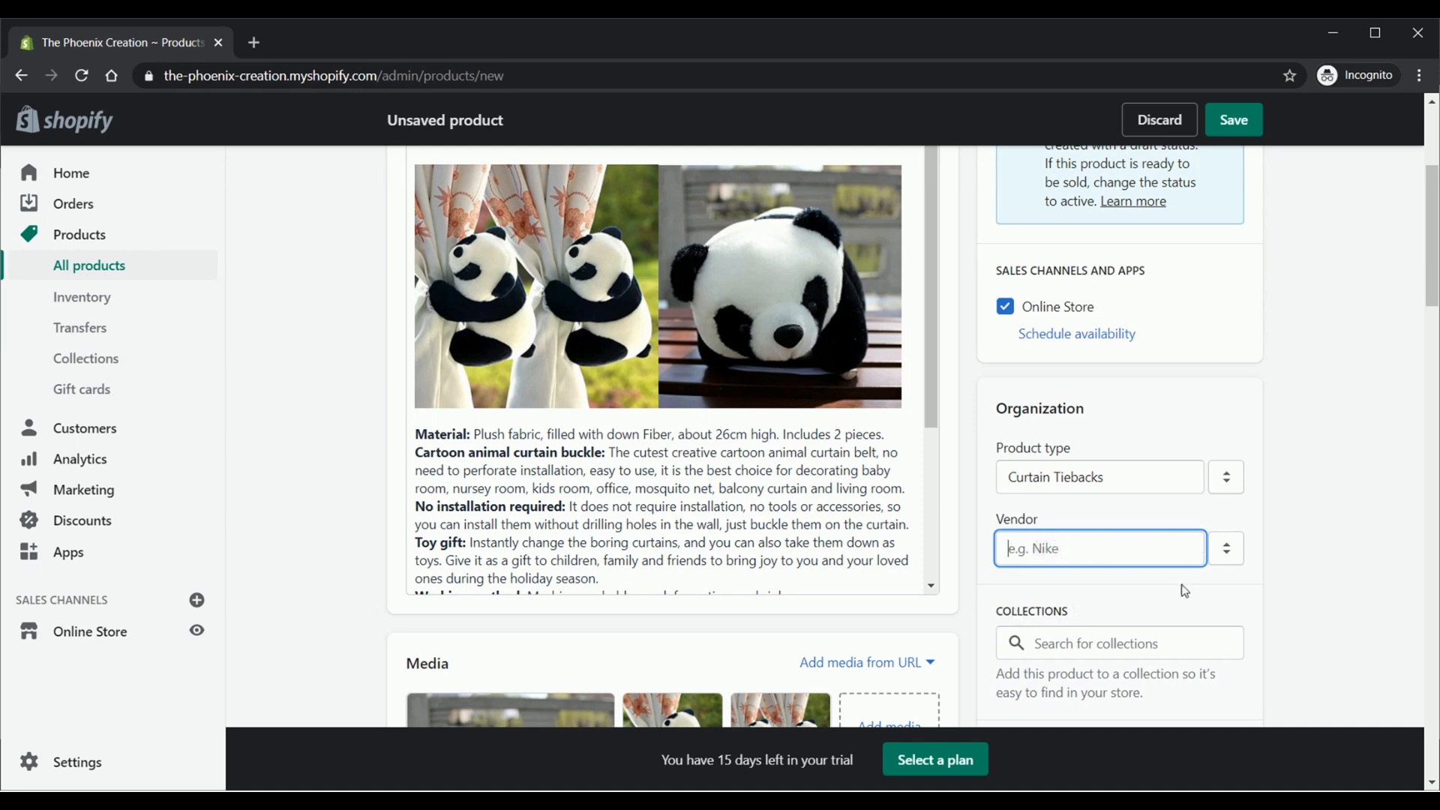
scroll(1170, 593, "down", 1)
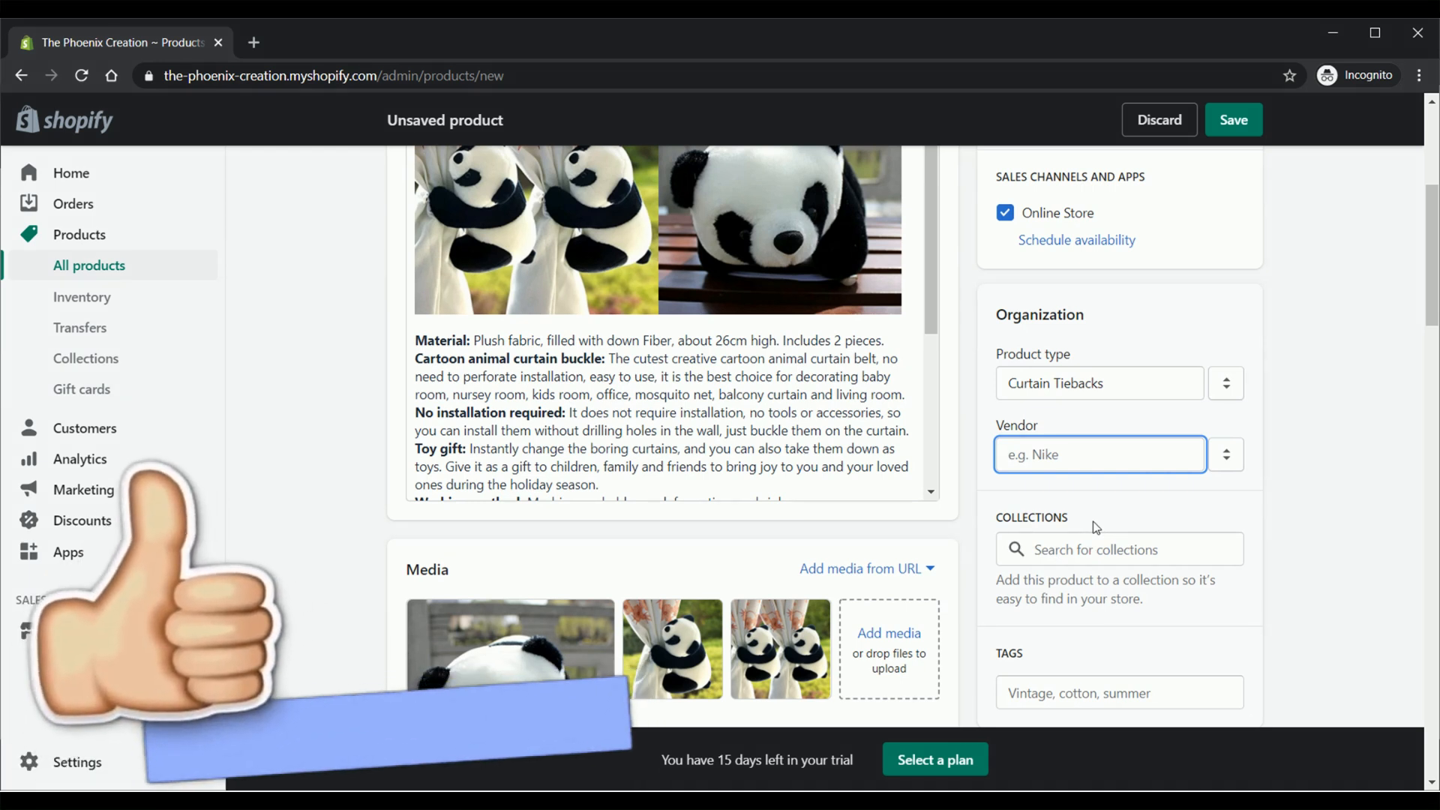
left_click(1152, 495)
scroll(1189, 519, "down", 3)
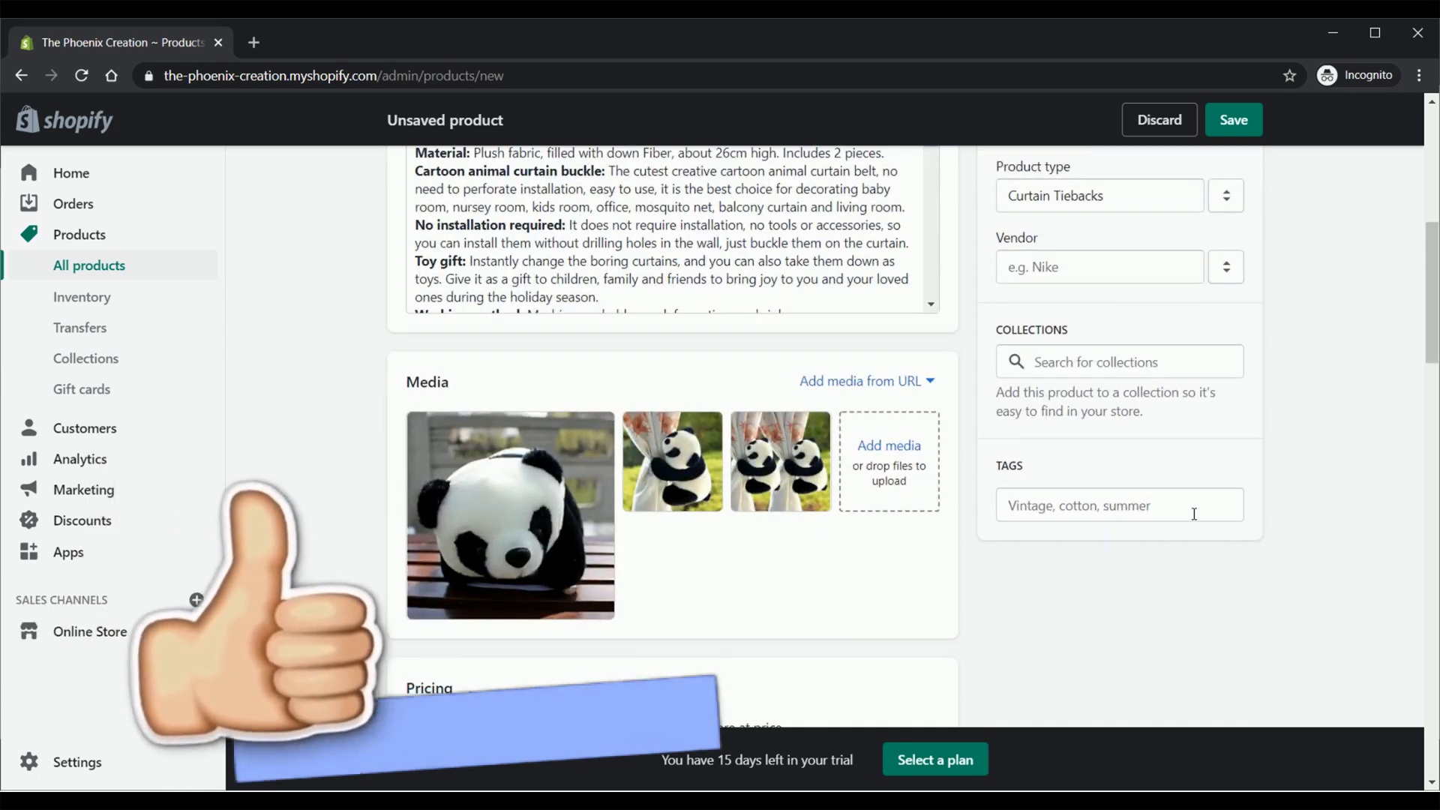
left_click(1121, 364)
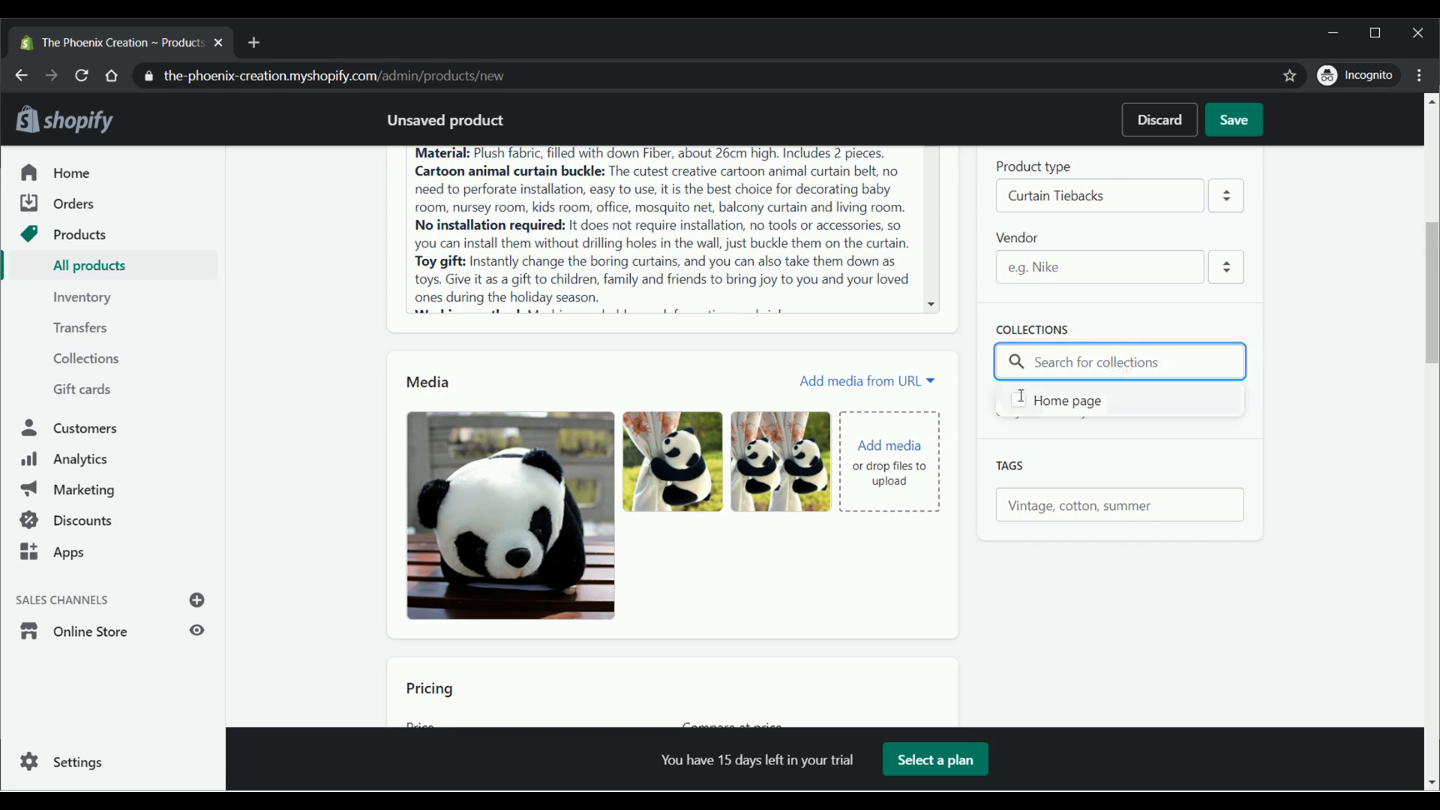
left_click(1295, 435)
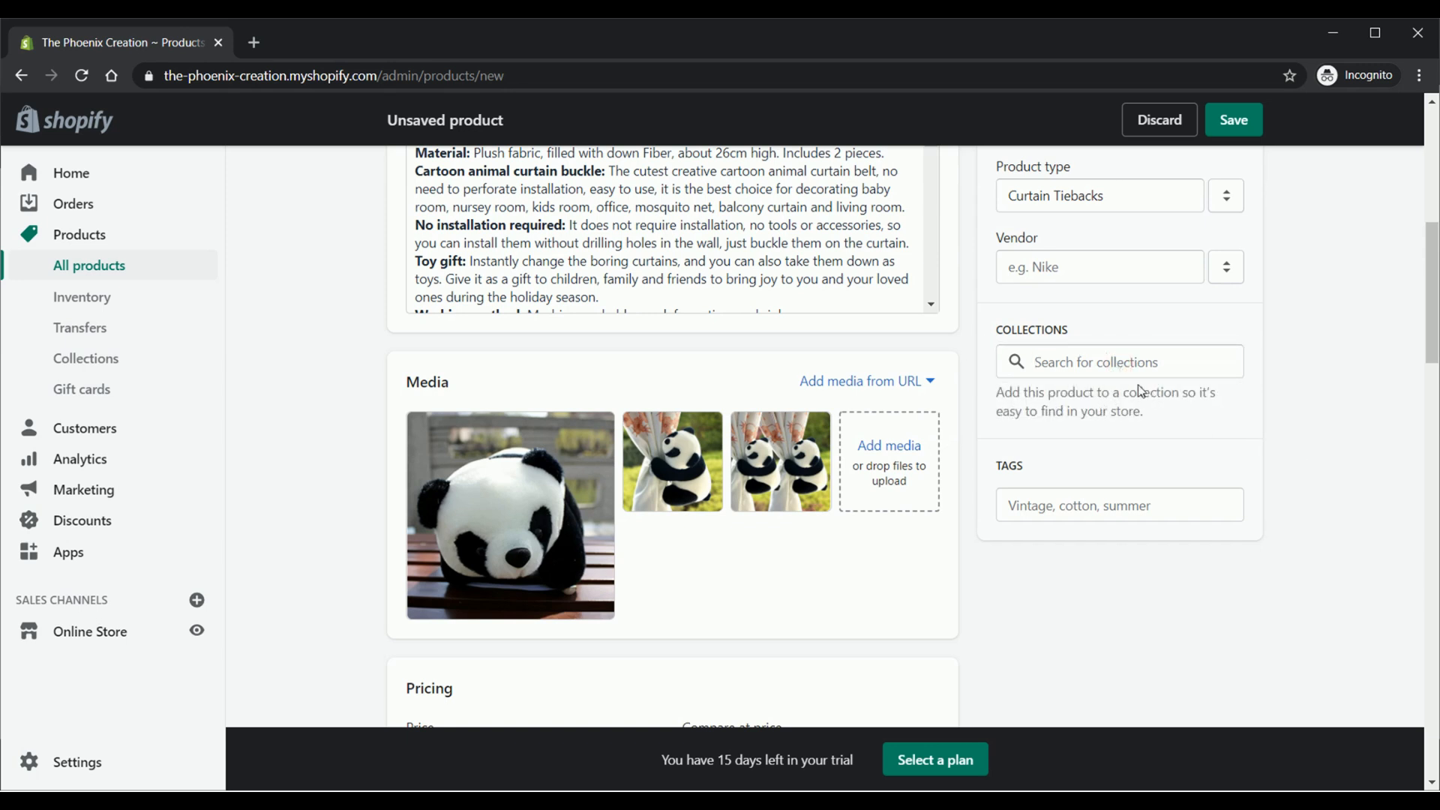
Step: Add the tags "curtain buckle" and "cartoon tiebacks" to the product
left_click(1060, 505)
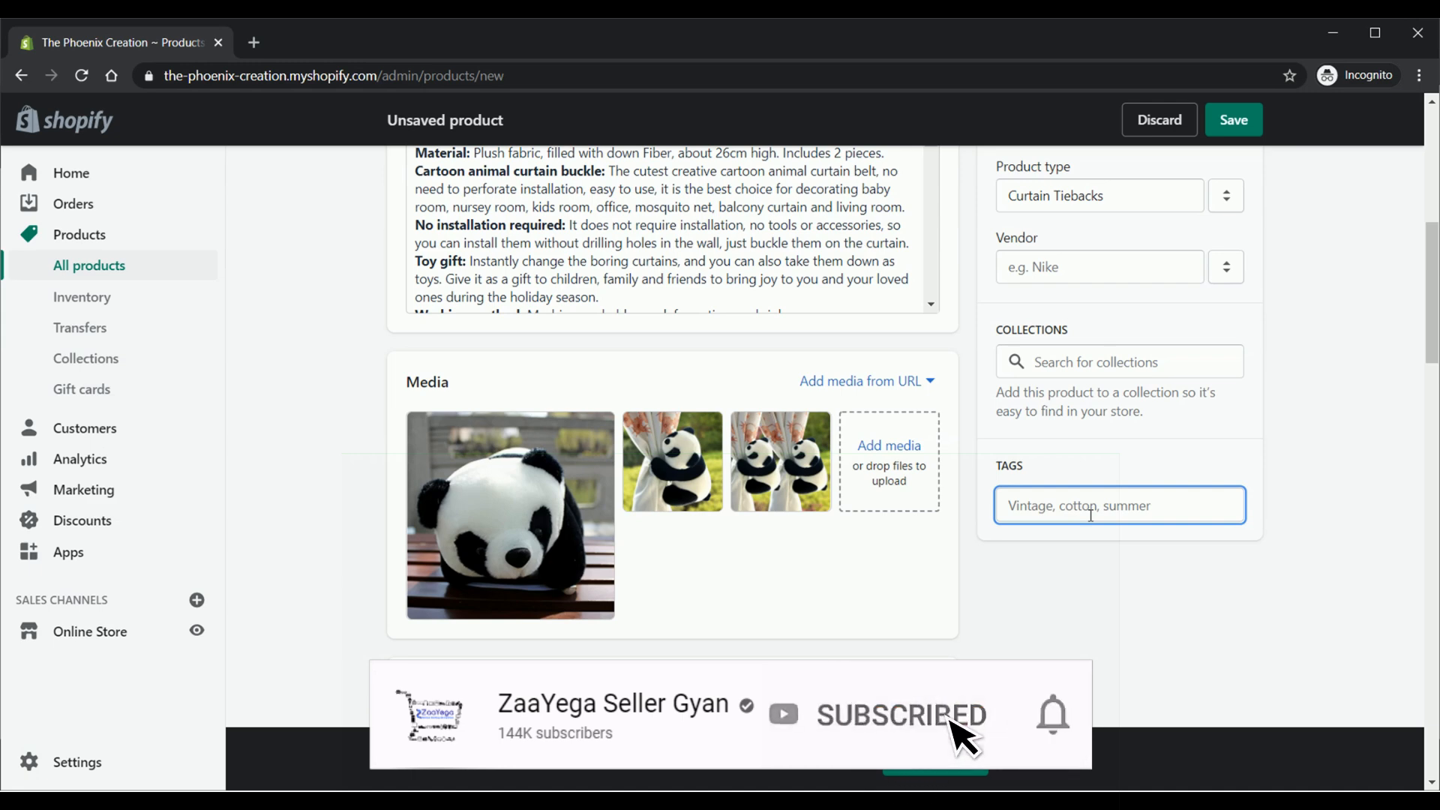
type("c")
key("Return")
scroll(1303, 590, "up", 1)
type("cartoon tiebacks")
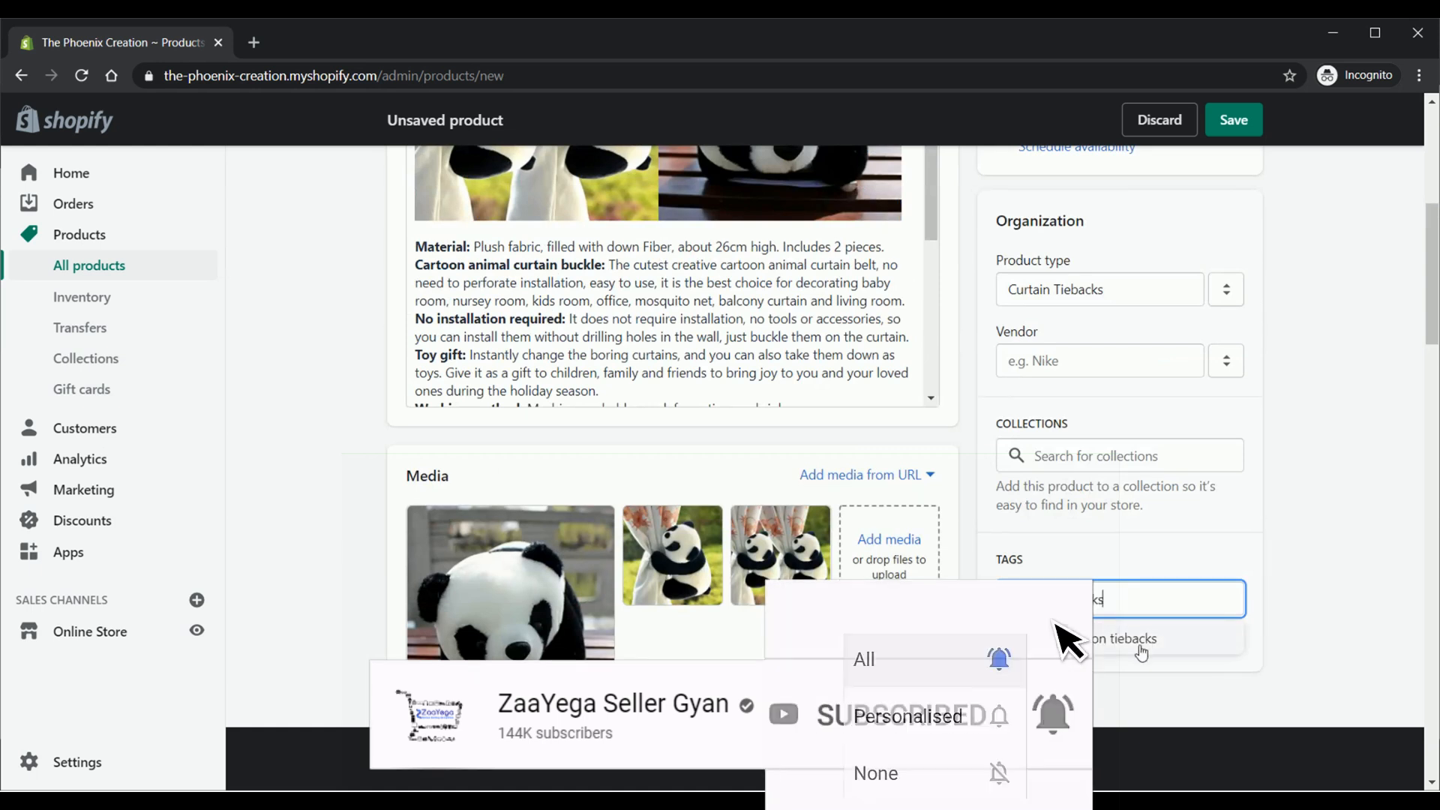
left_click(1139, 645)
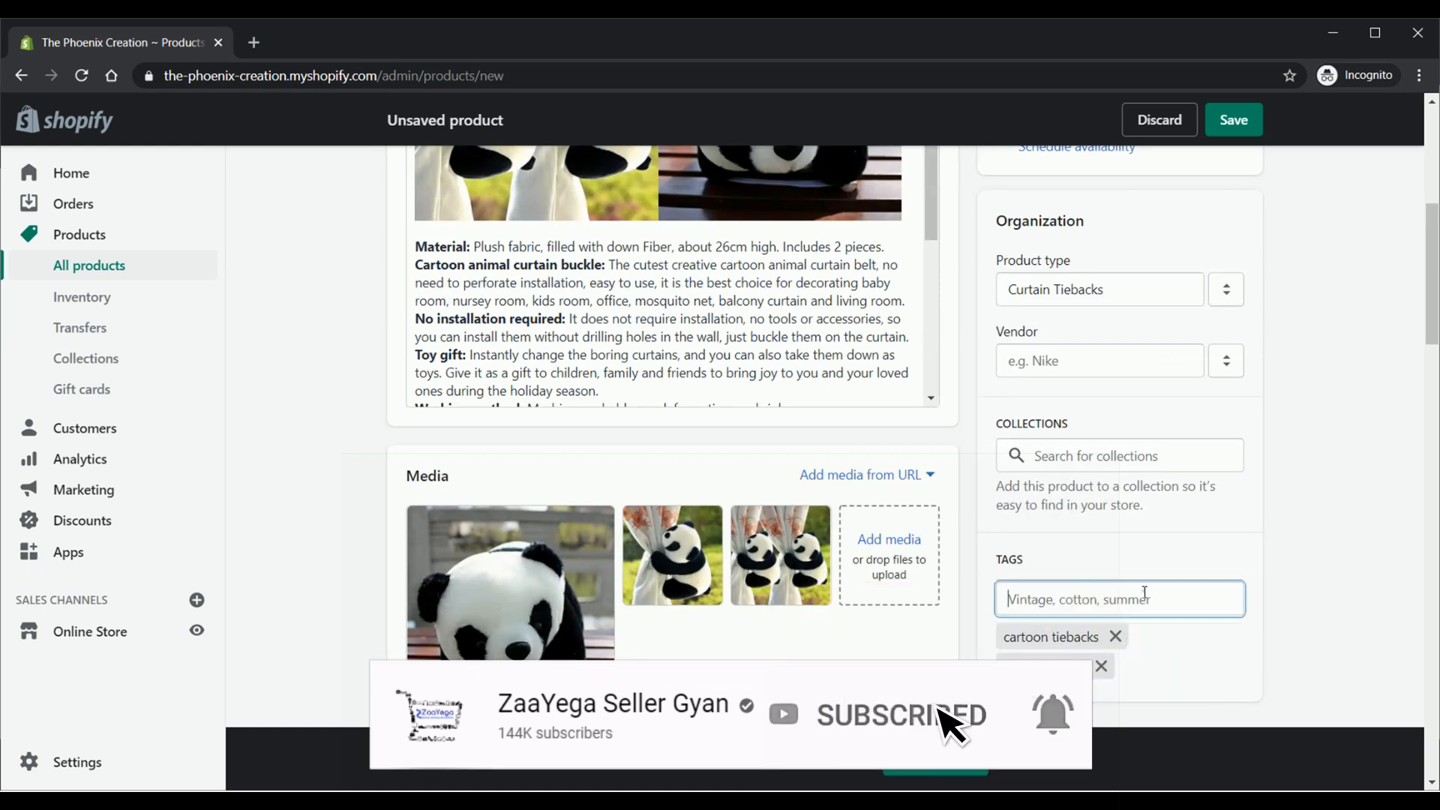
Step: Add a further product tag, "animal toy curtain buckle"
type("animal toy buckle")
left_click(1074, 598)
type("curtain buckle")
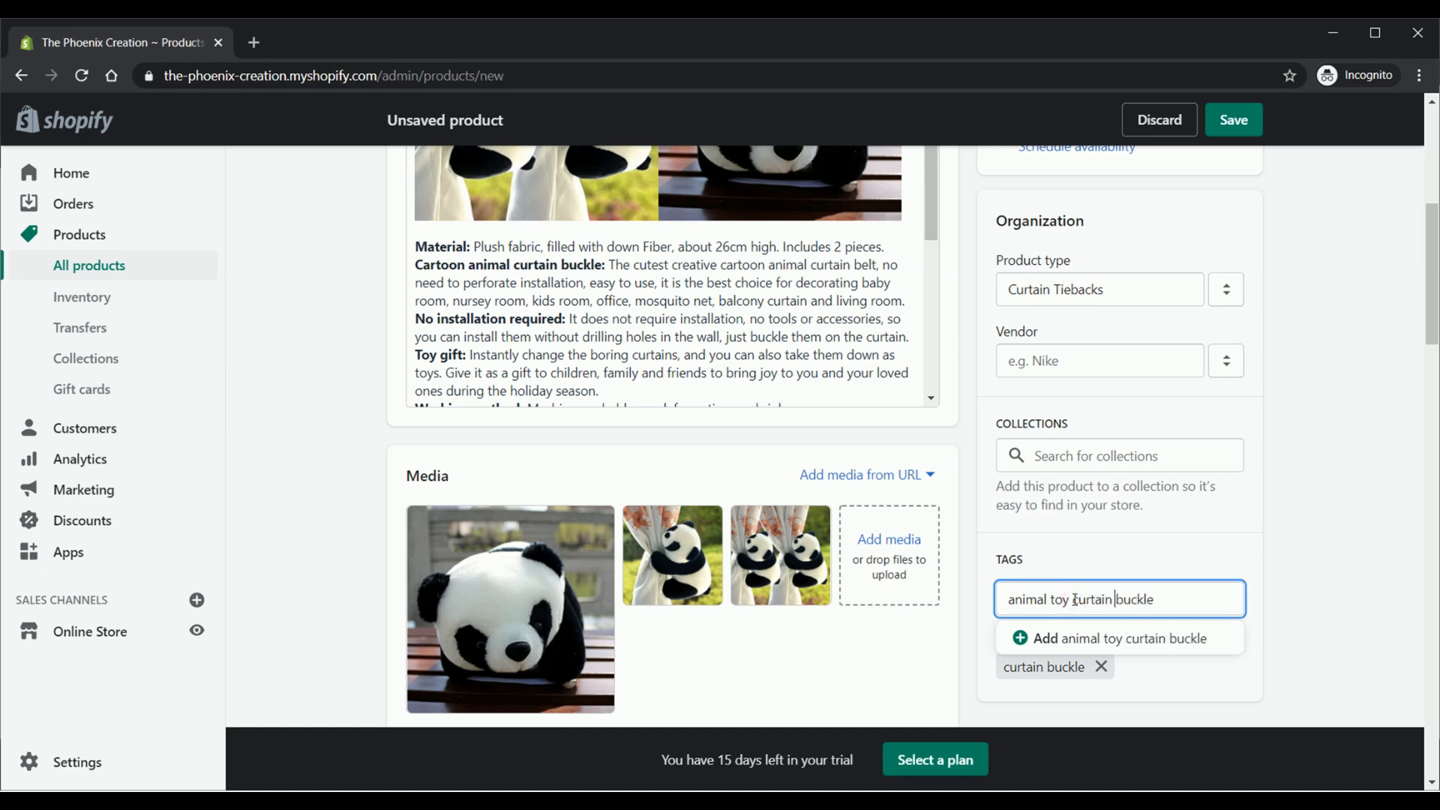
left_click(1191, 642)
Step: Save the finished product and open its store preview
scroll(1321, 667, "down", 3)
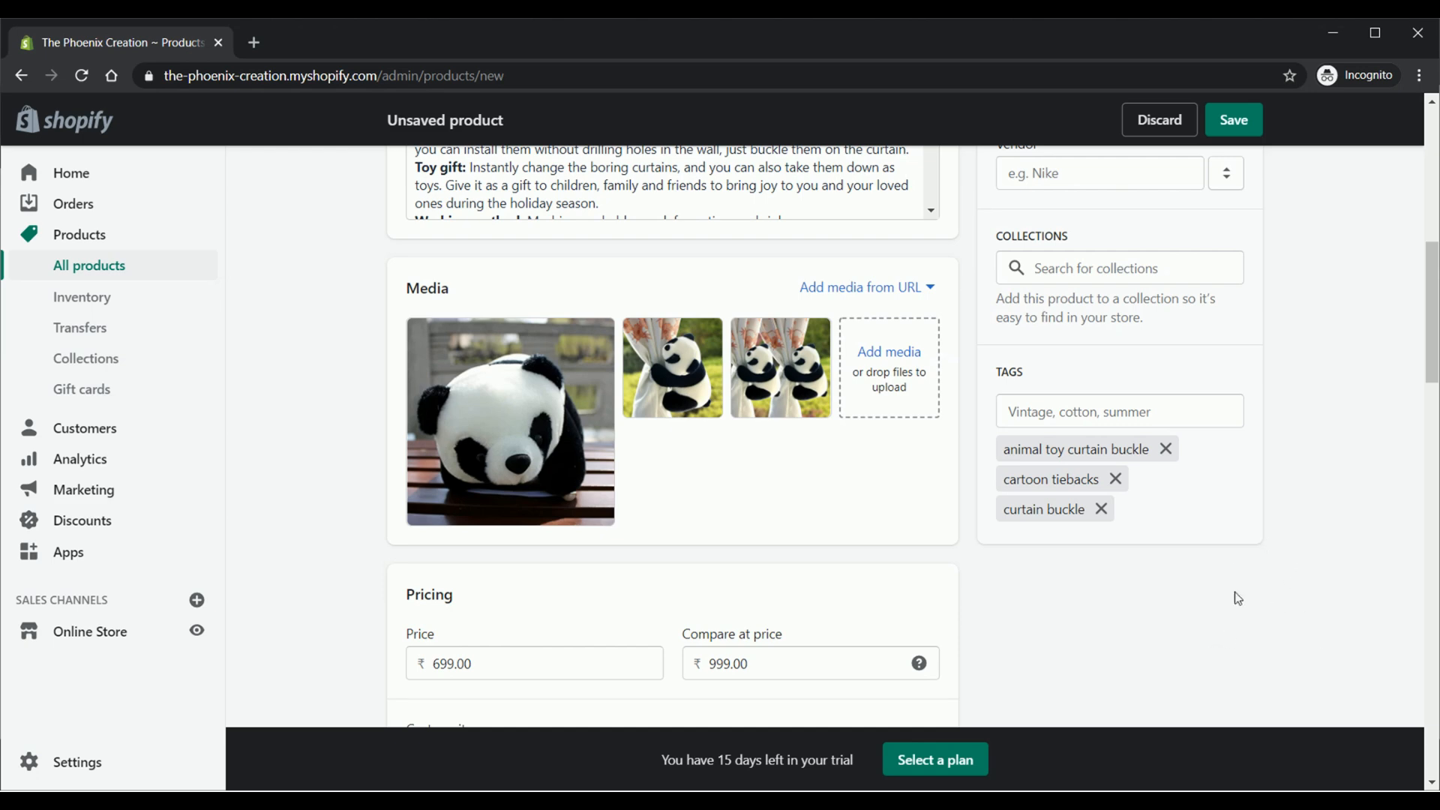
scroll(1248, 582, "down", 15)
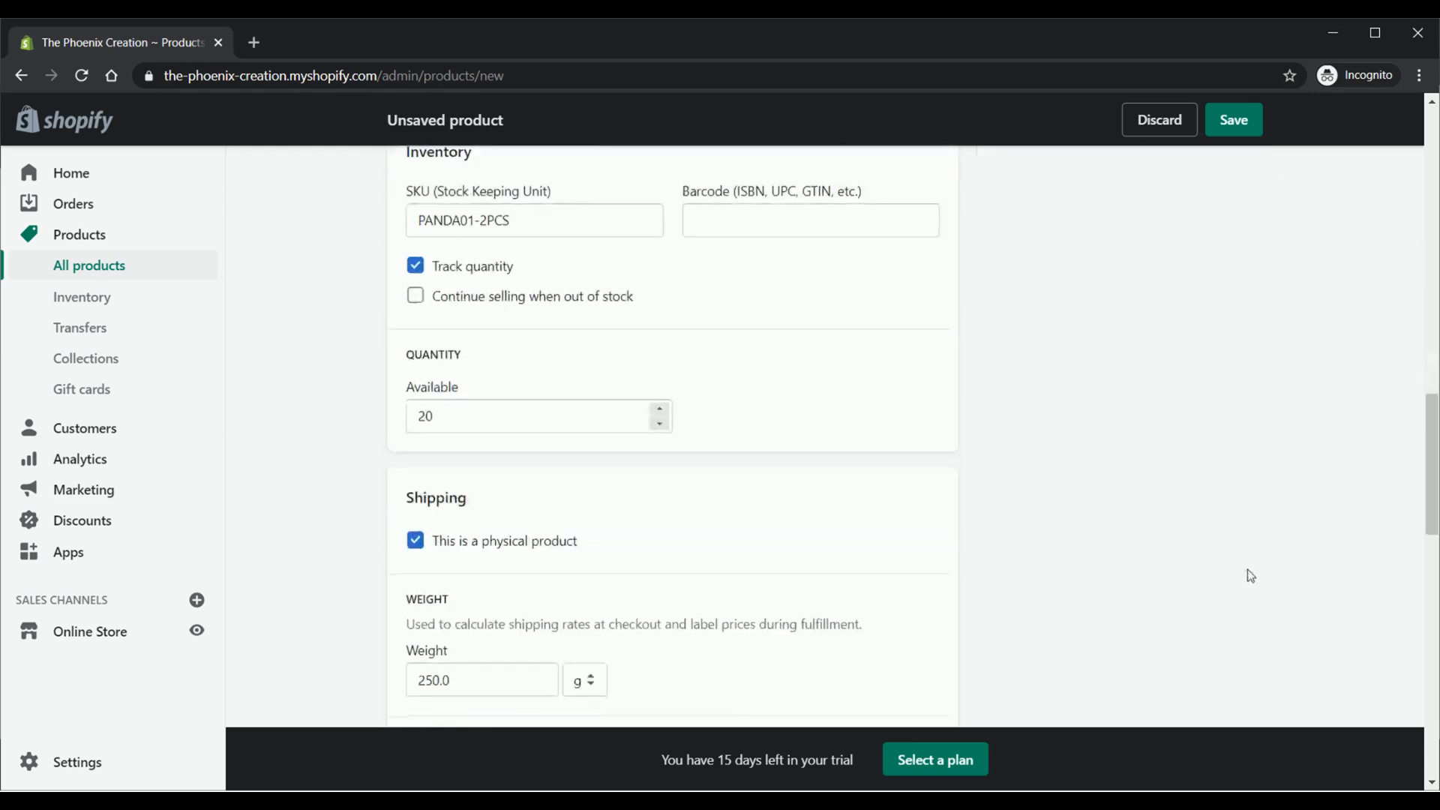
scroll(1266, 573, "down", 5)
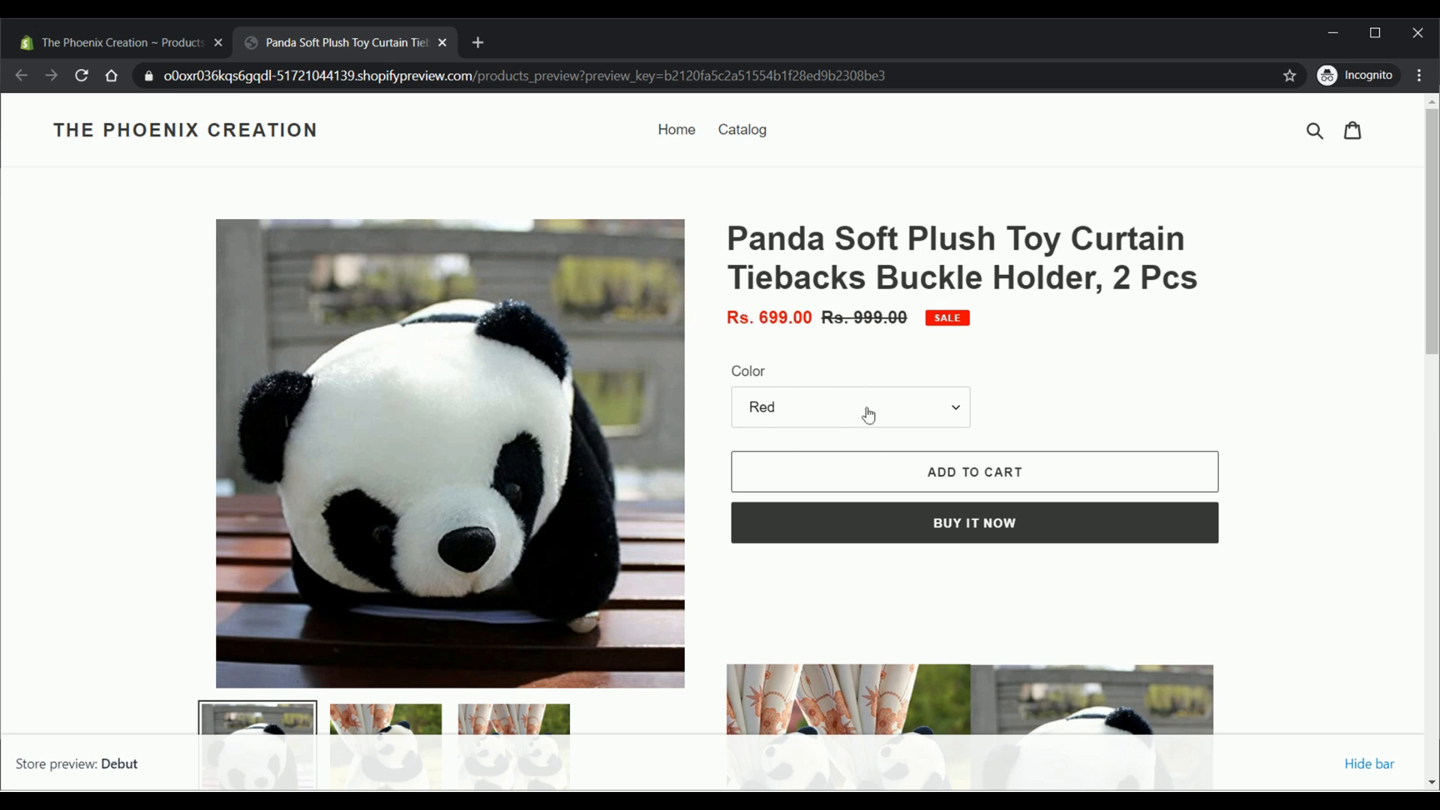
Step: Examine the color choices, images and description on the product's store preview, and return to its admin page
left_click(938, 415)
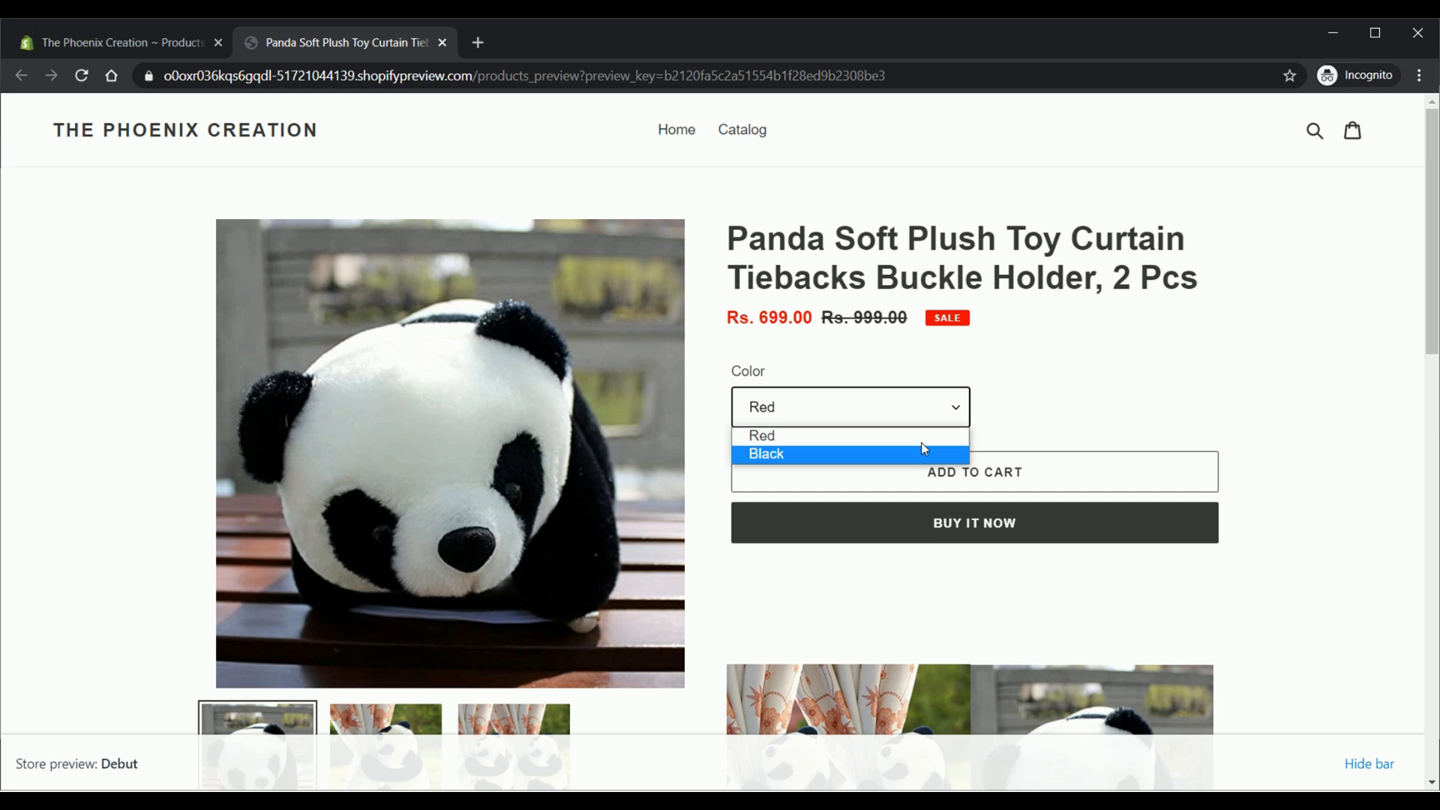
left_click(1022, 429)
scroll(1231, 598, "down", 5)
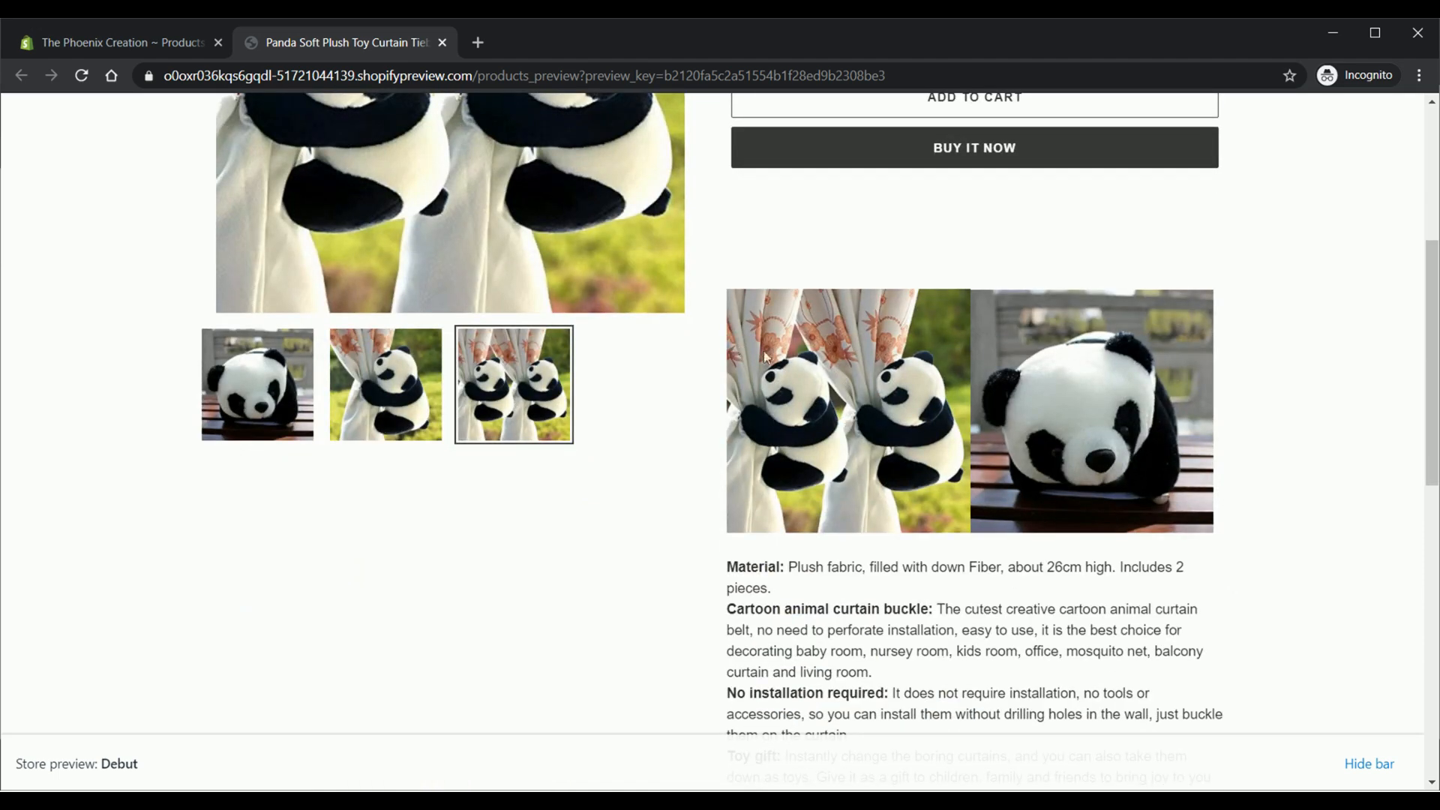
scroll(976, 570, "up", 1)
scroll(1084, 578, "down", 8)
scroll(1084, 578, "up", 10)
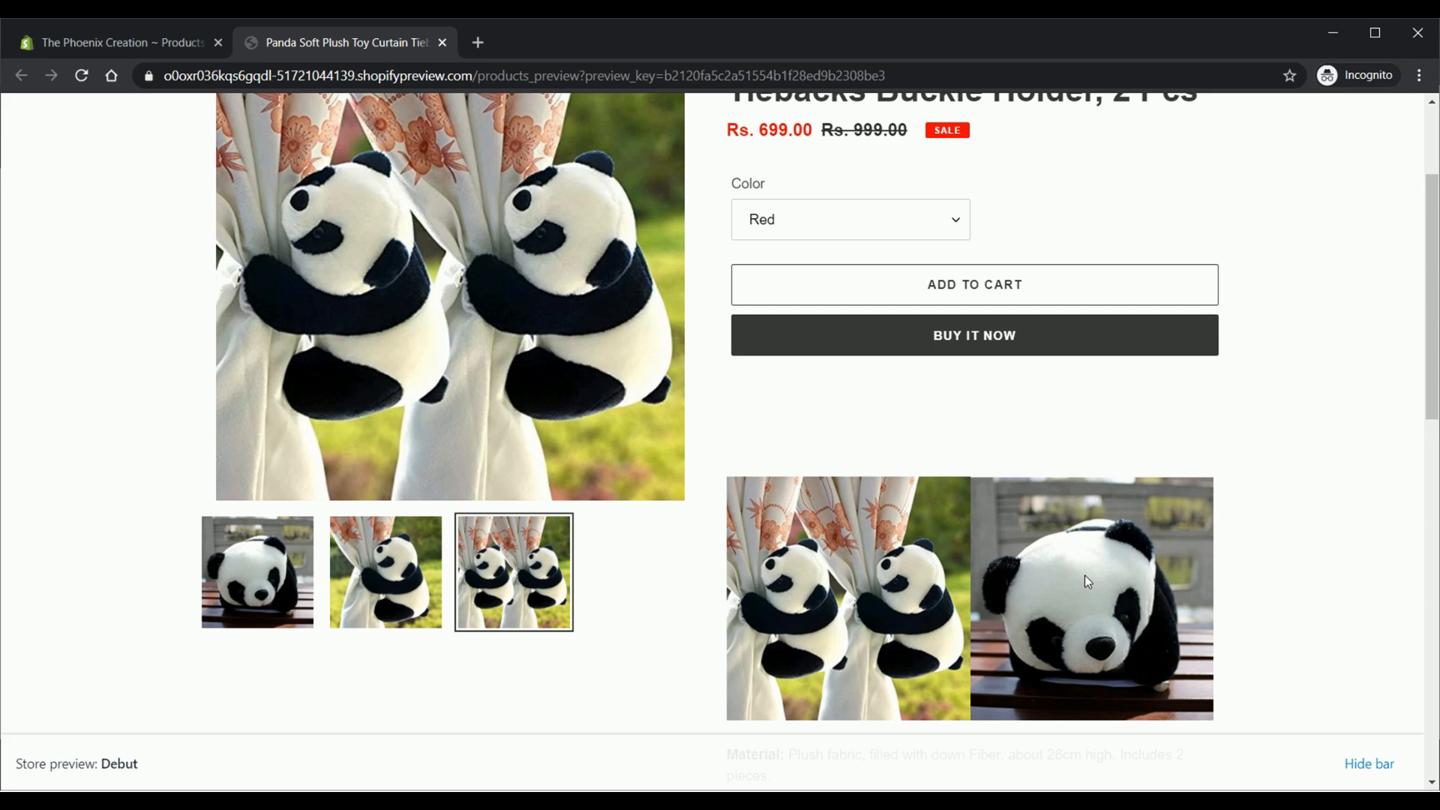
scroll(1085, 575, "up", 3)
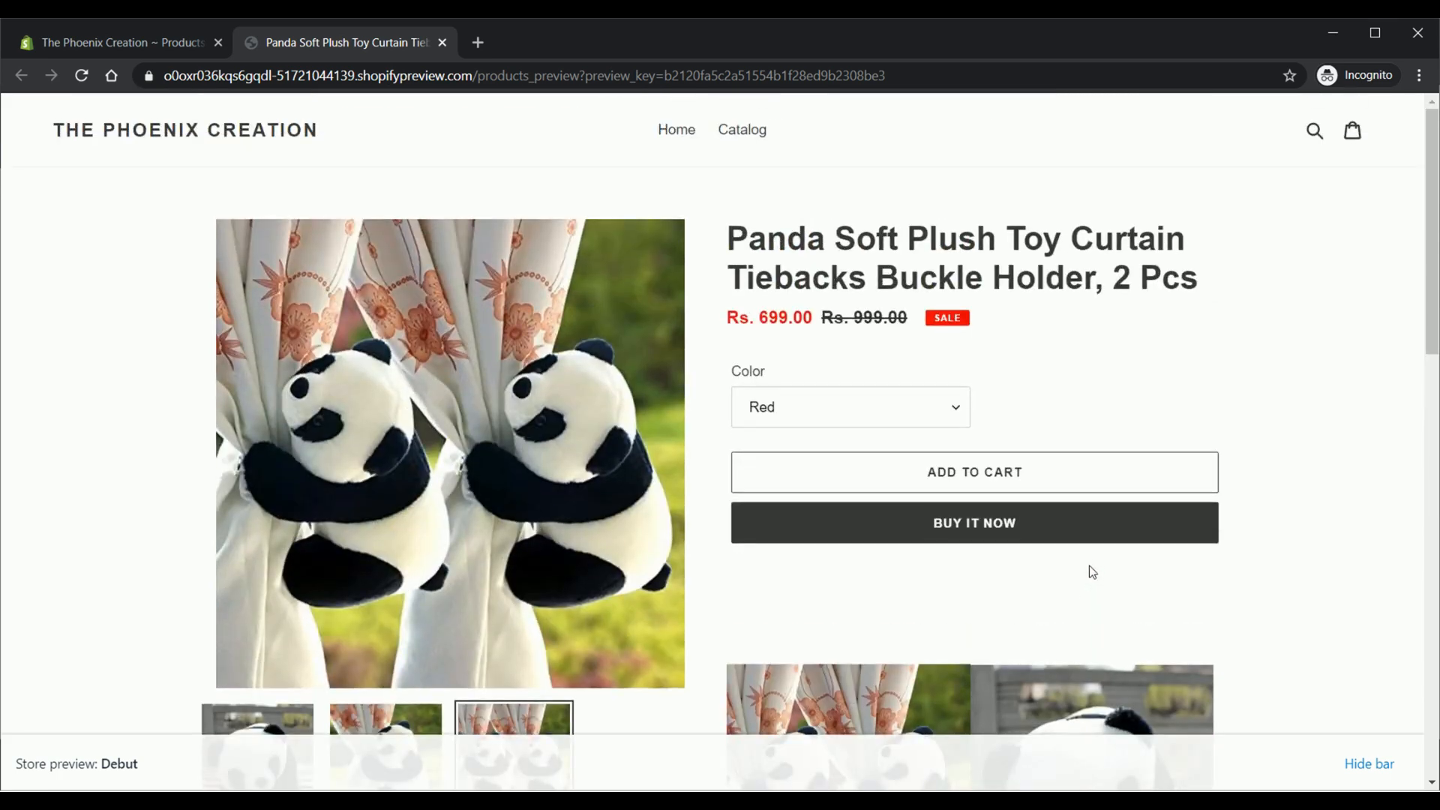
left_click(120, 42)
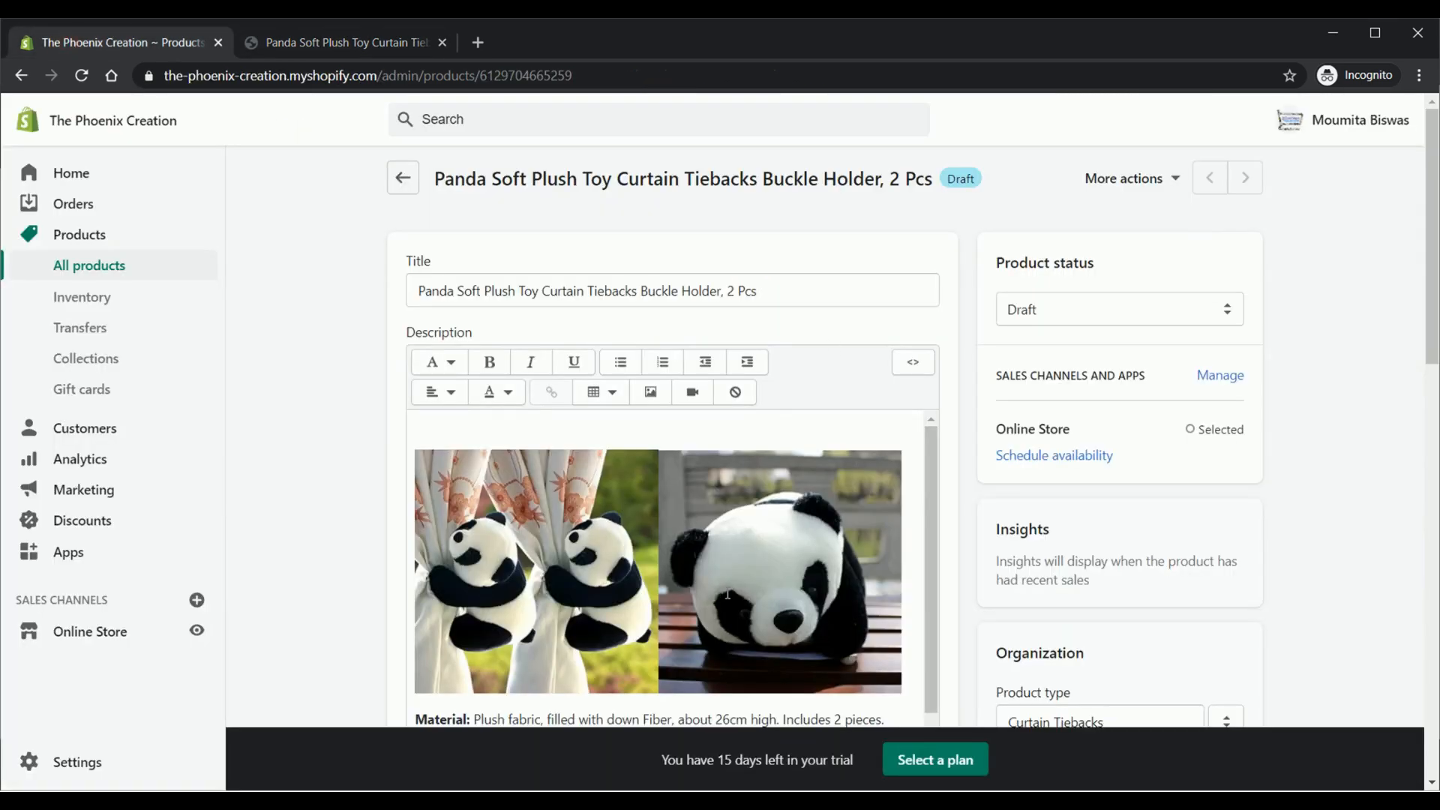
Step: Delete both panda images from the product description and save the product
left_click(789, 572)
key("Delete")
left_click(525, 555)
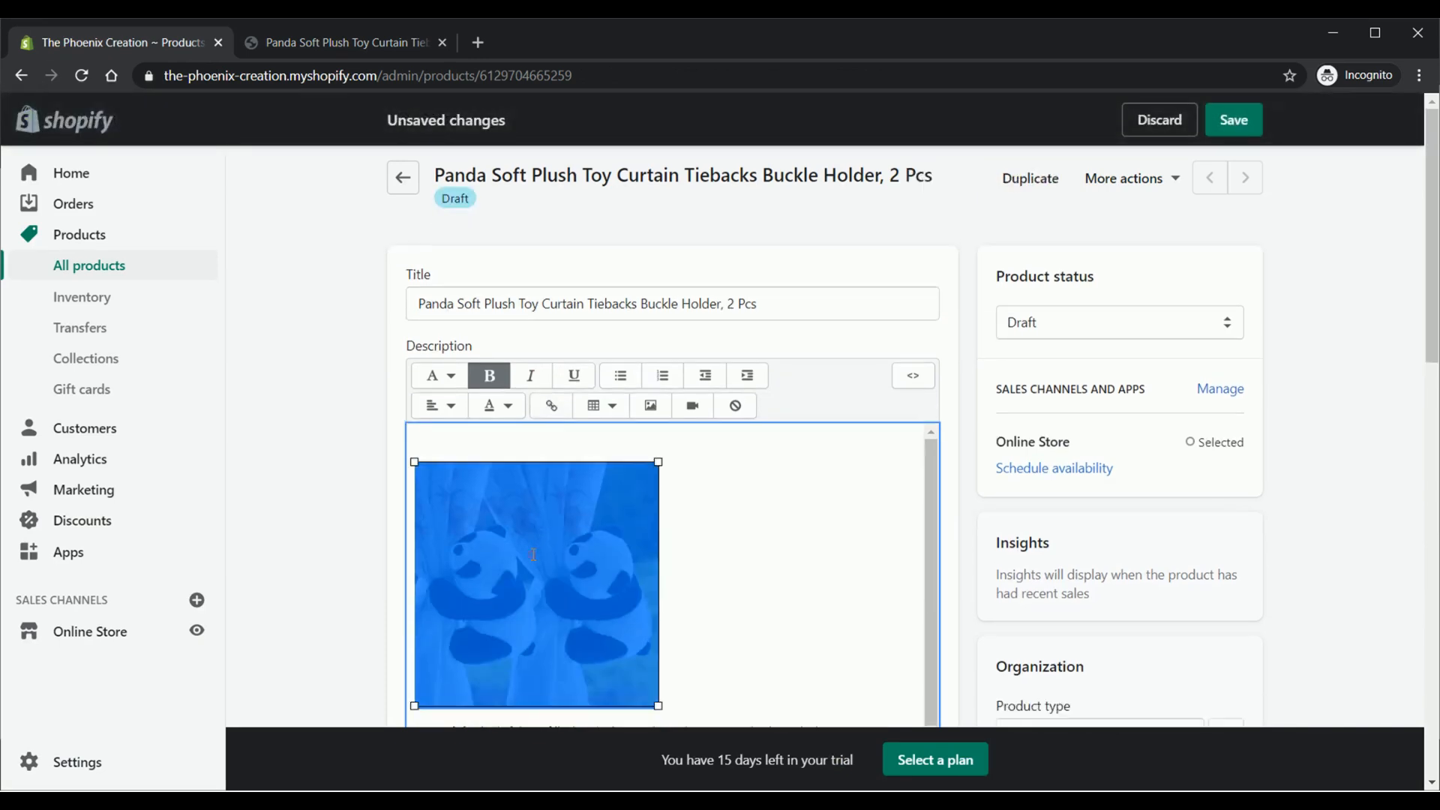
key("Delete")
left_click(1234, 120)
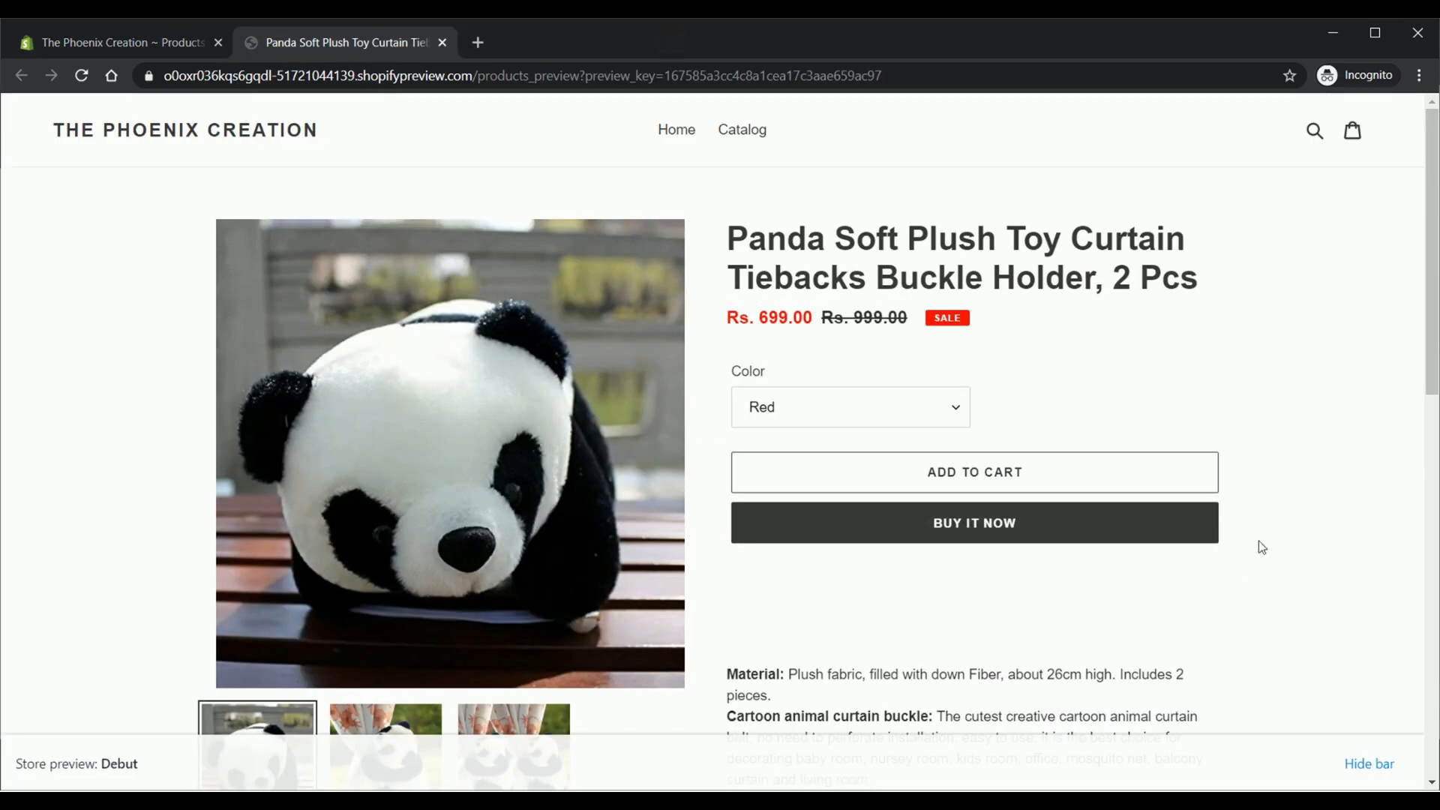
Step: Reorder the product media so the photo of two pandas holding curtains comes first and the single panda on the bench last
scroll(450, 300, "down", 1)
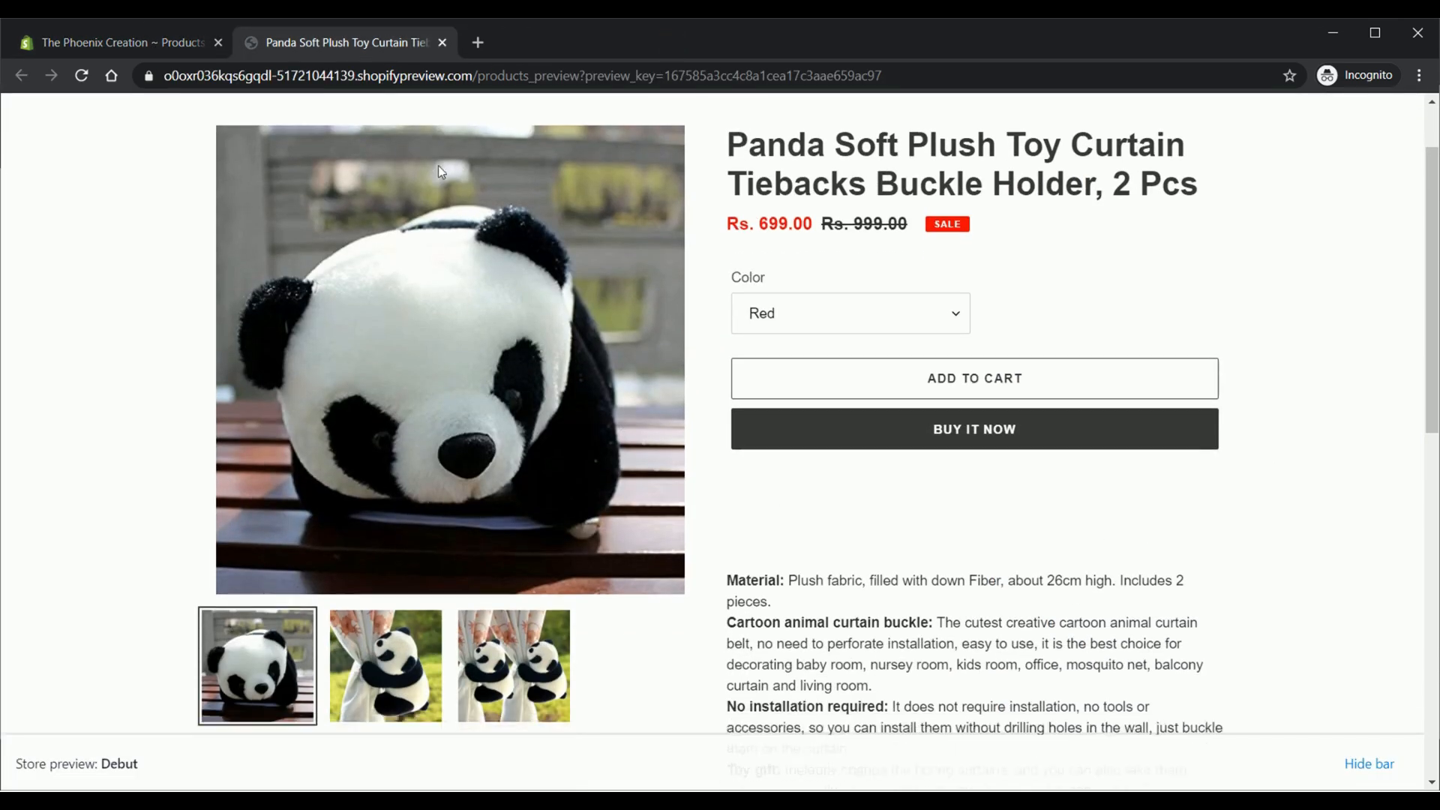
left_click(117, 42)
scroll(680, 523, "down", 4)
scroll(680, 523, "down", 5)
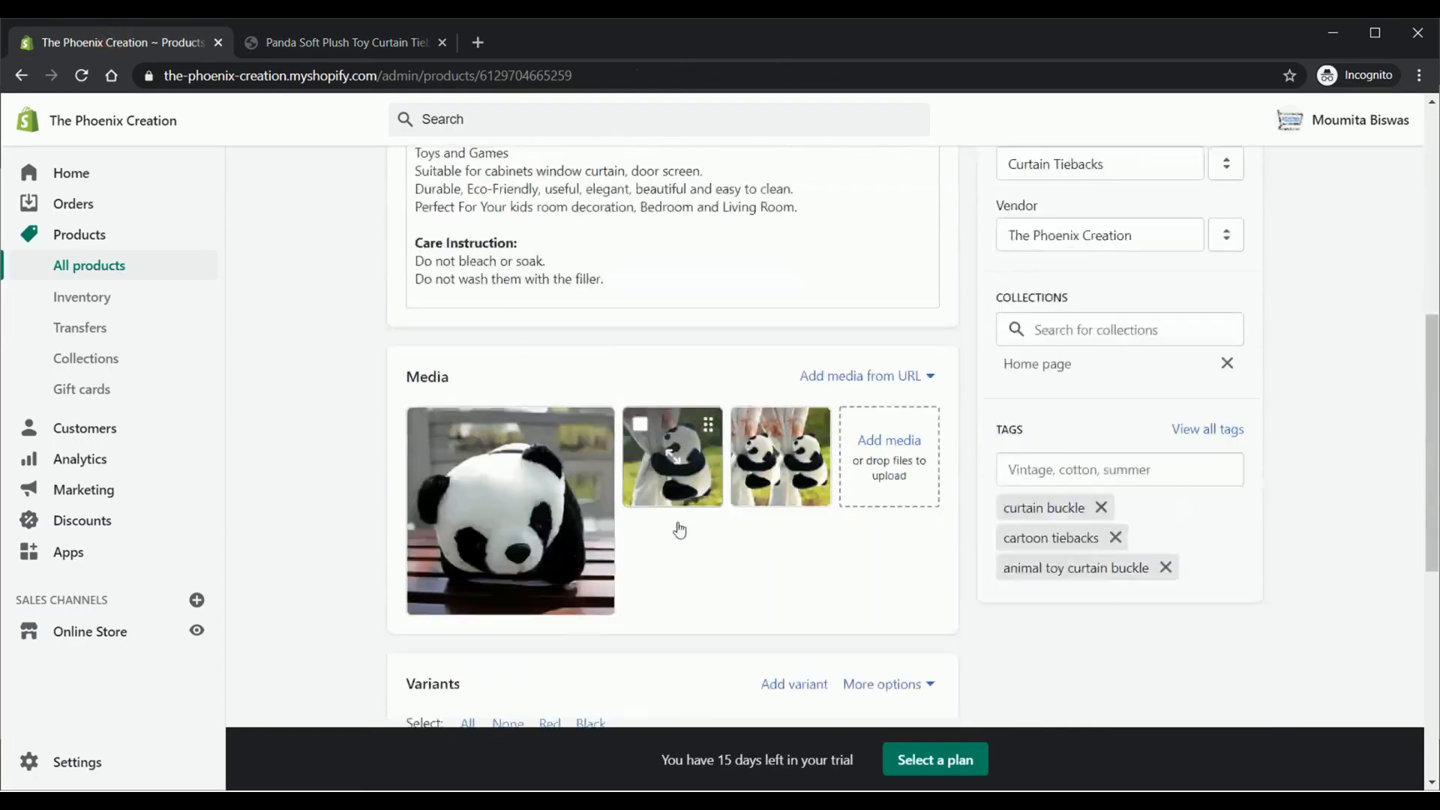
left_click_drag(516, 440, 480, 398)
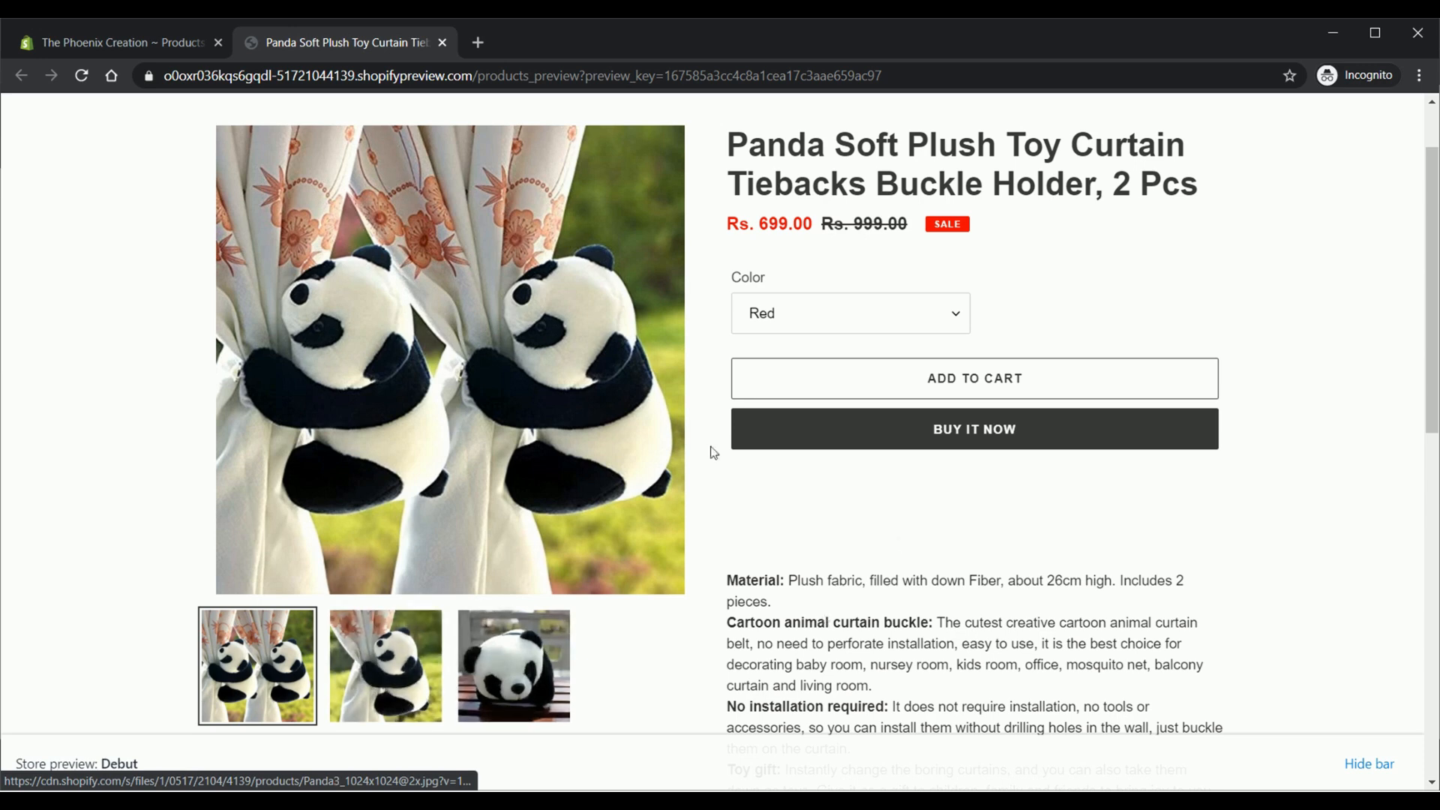
Step: Check the image order and description on the product's store preview, and return to the store admin
scroll(1335, 480, "down", 3)
scroll(1335, 492, "down", 5)
scroll(1329, 496, "up", 8)
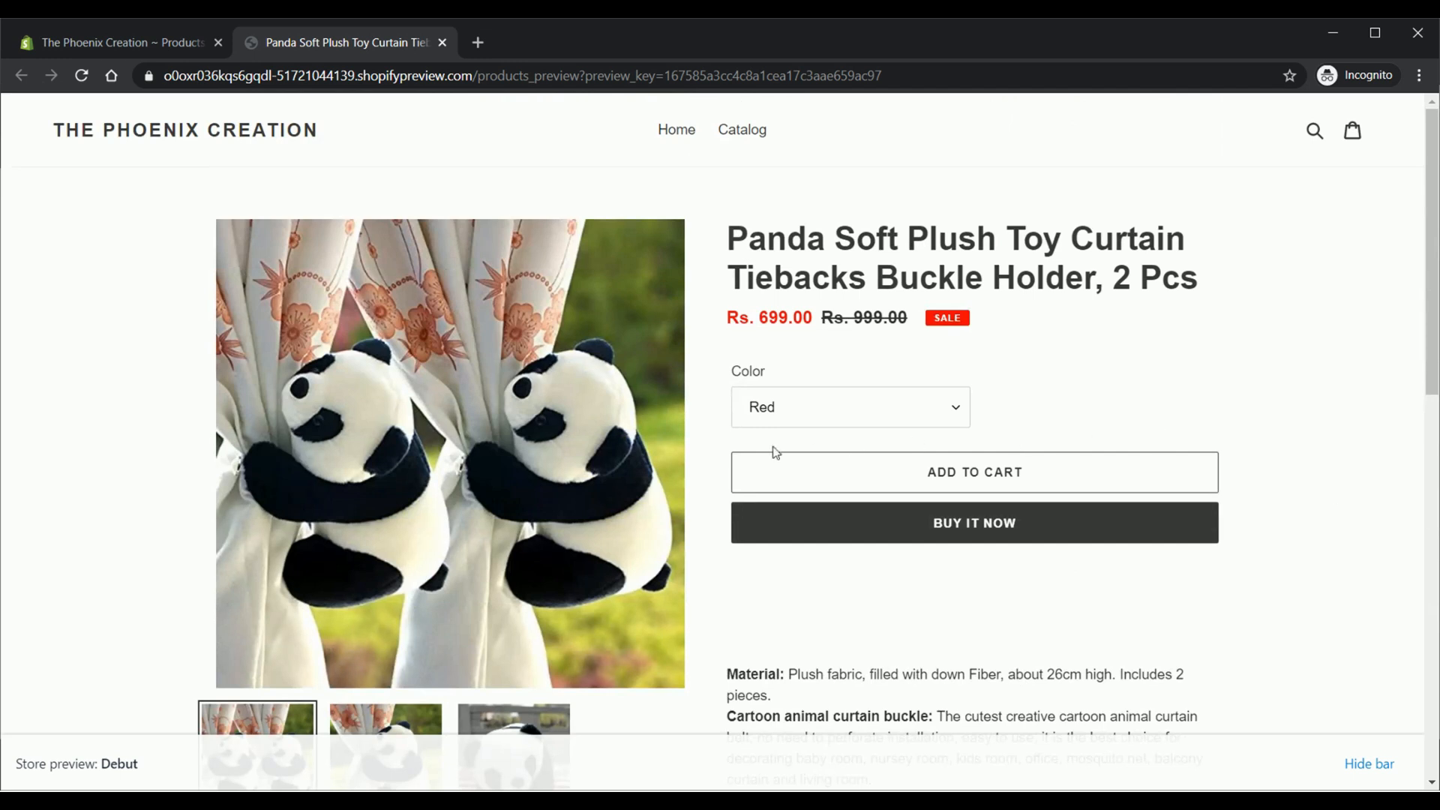
left_click(120, 42)
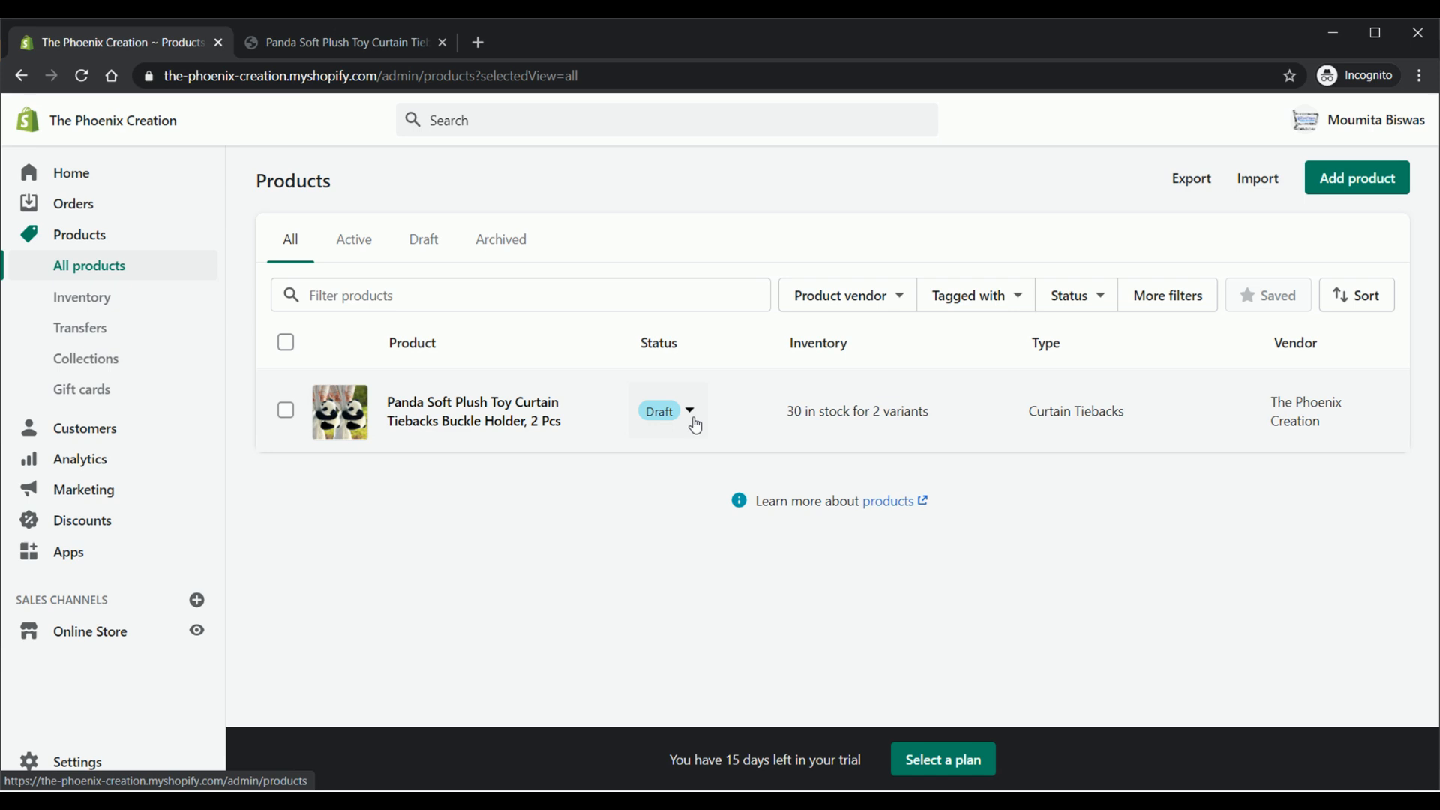
Step: Open the product import and download the sample product CSV template from the help page
left_click(1258, 179)
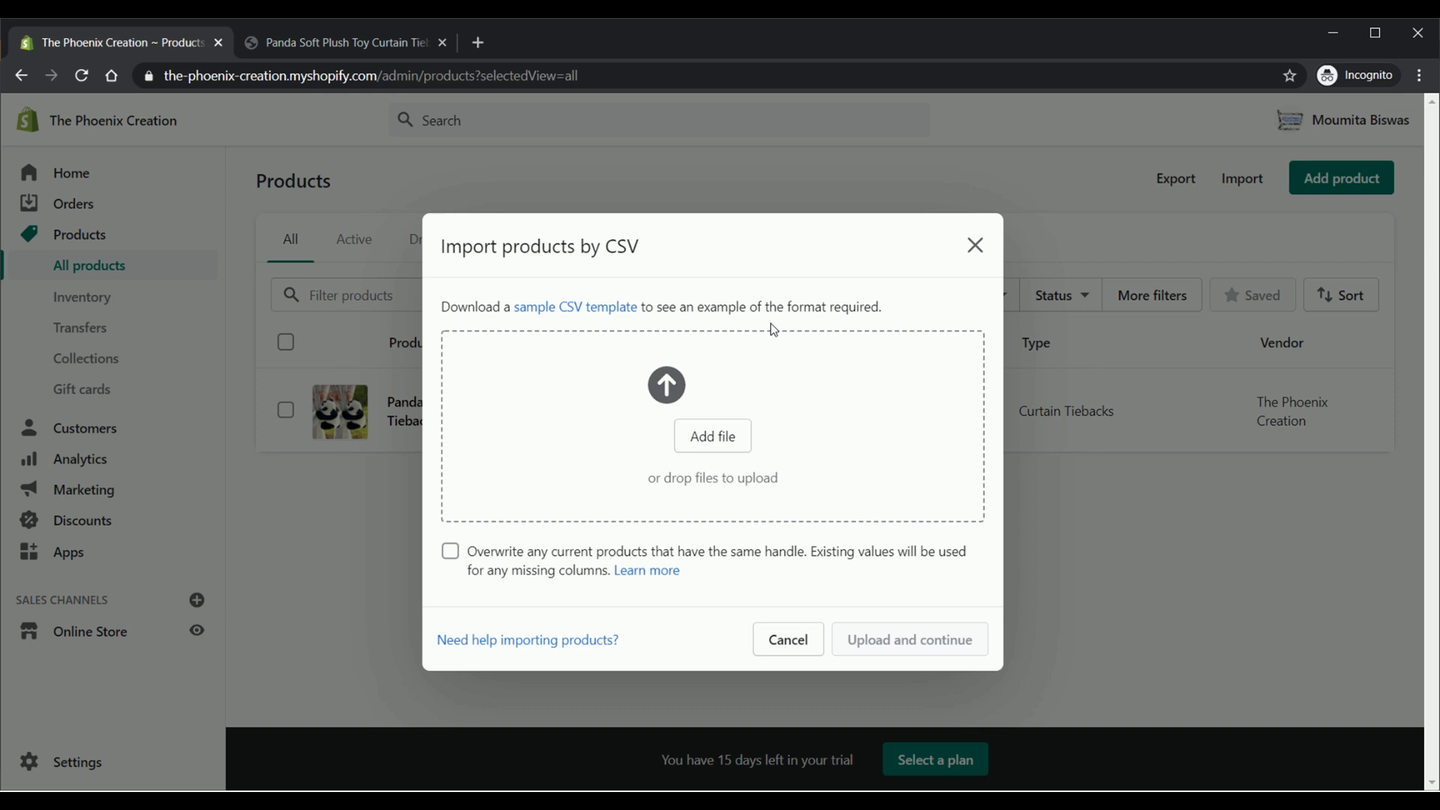
left_click(571, 308)
left_click(691, 246)
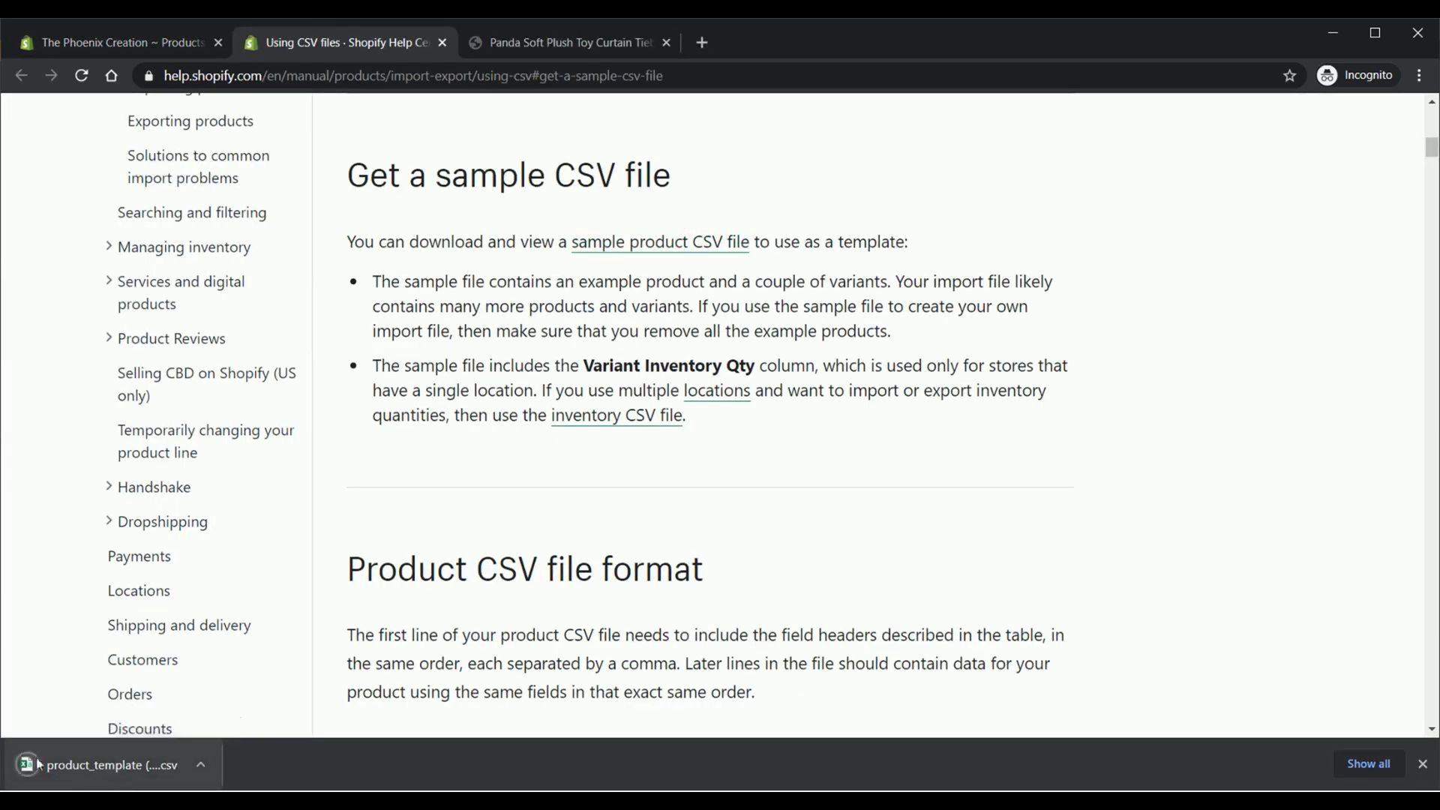
Step: Try to import products from the file product_template (1).csv
left_click(140, 47)
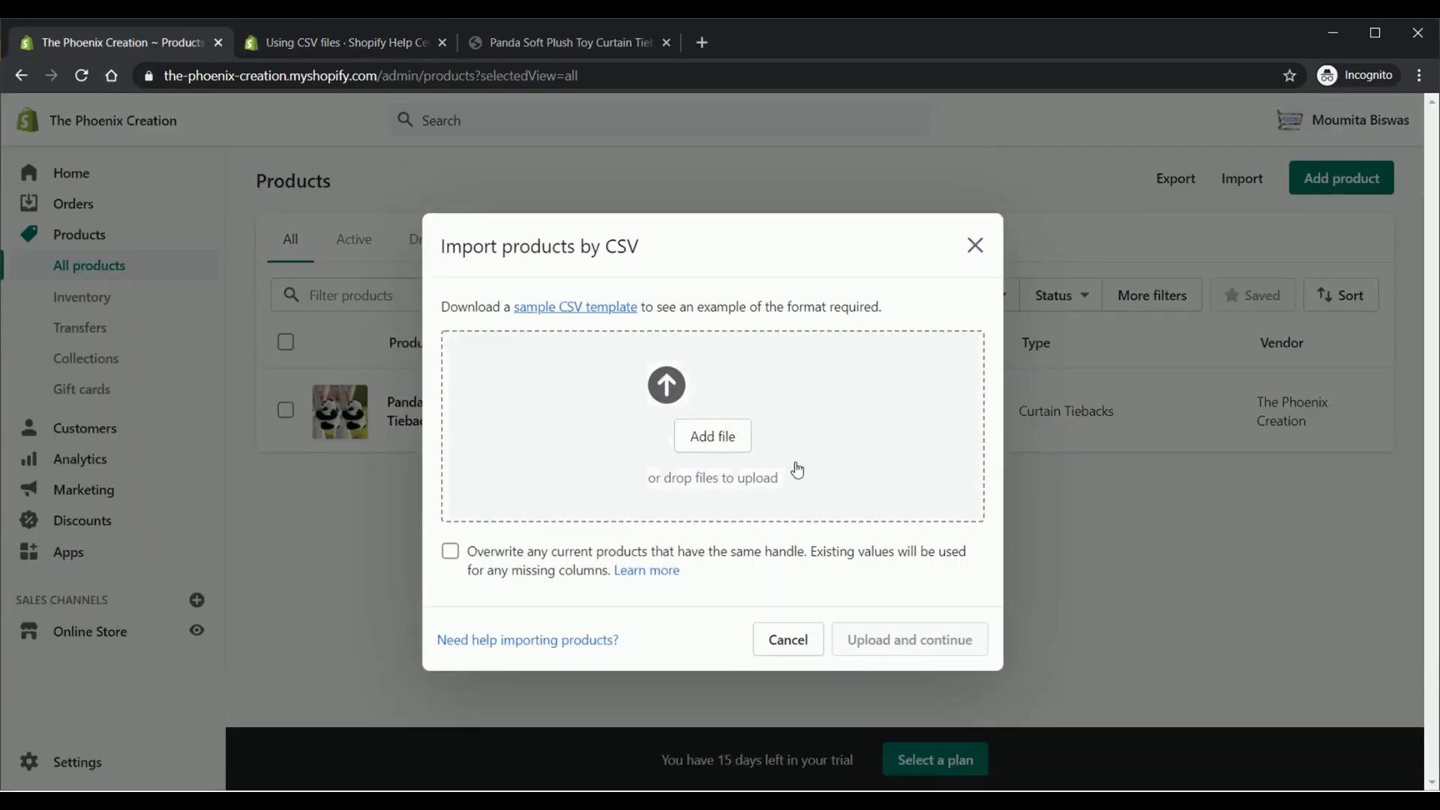
left_click(731, 443)
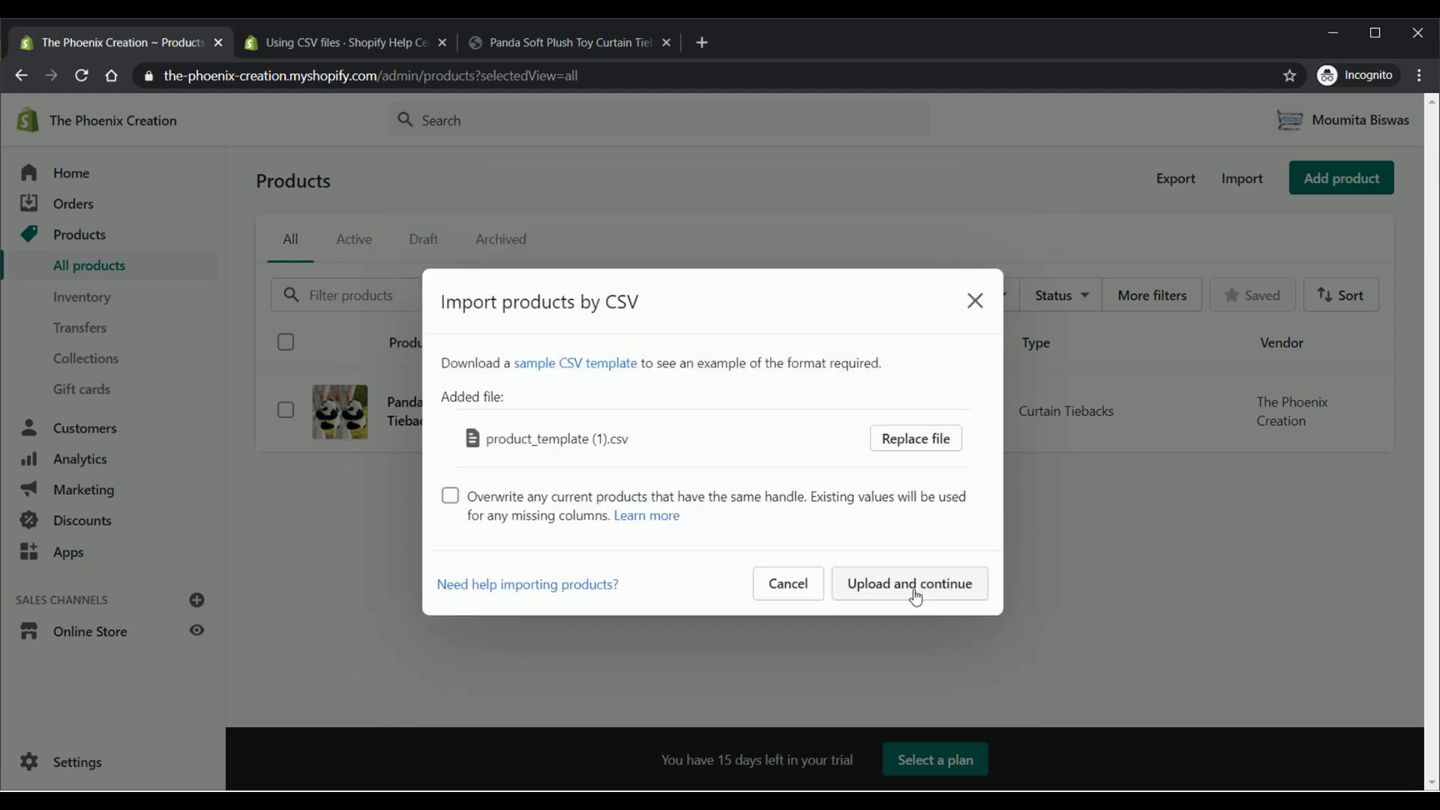
left_click(916, 592)
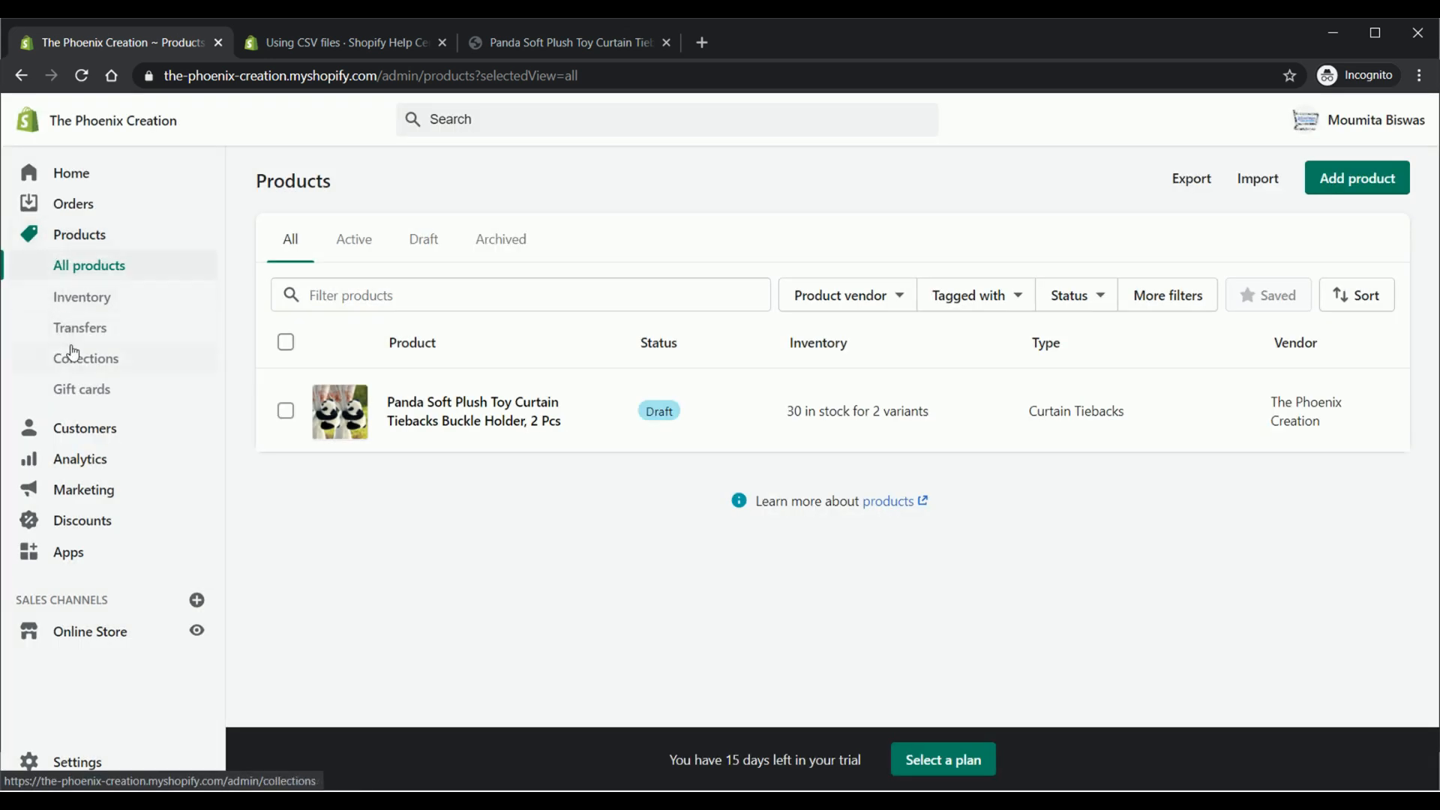
Step: Start a new product collection and title it "Curtains Accessories"
left_click(78, 361)
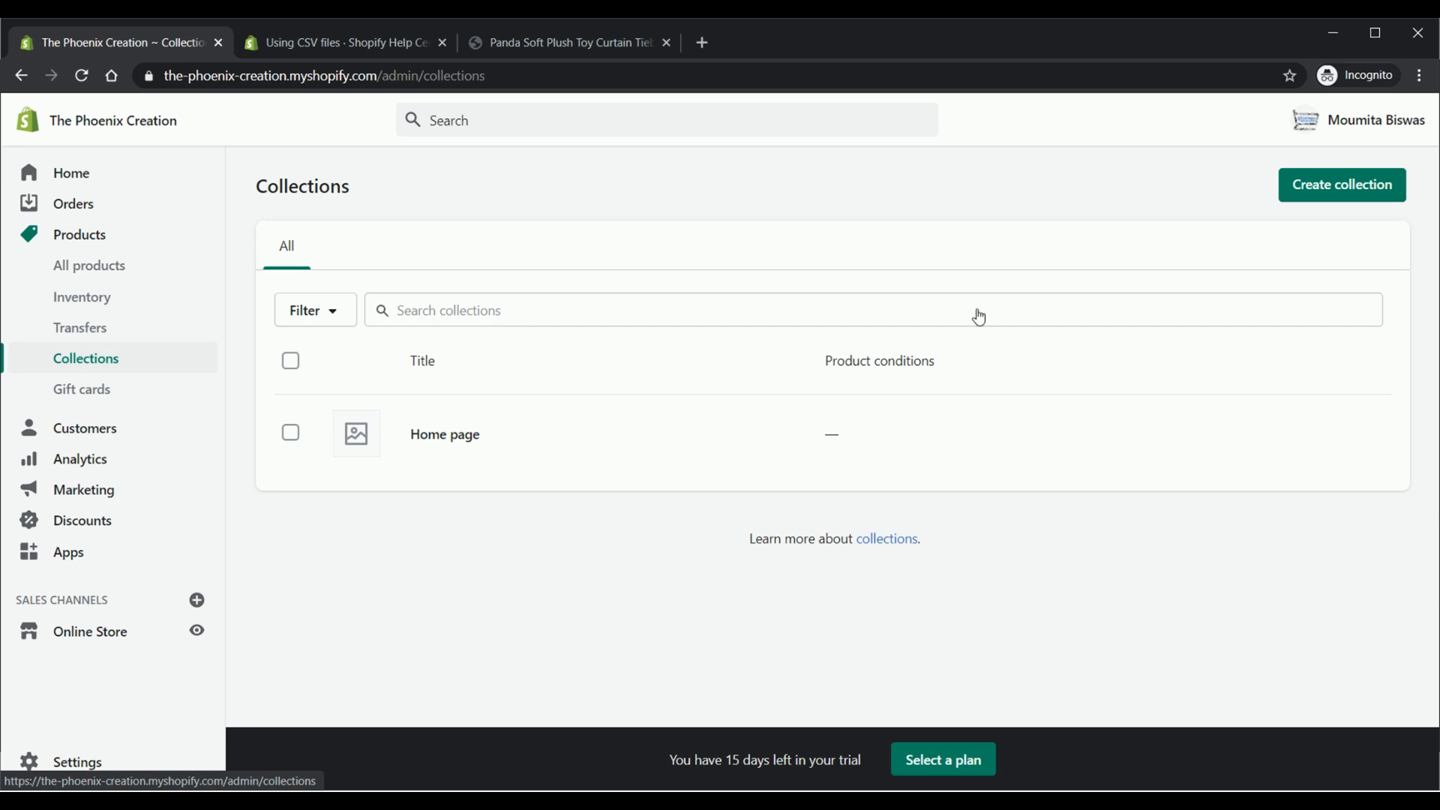
left_click(1323, 185)
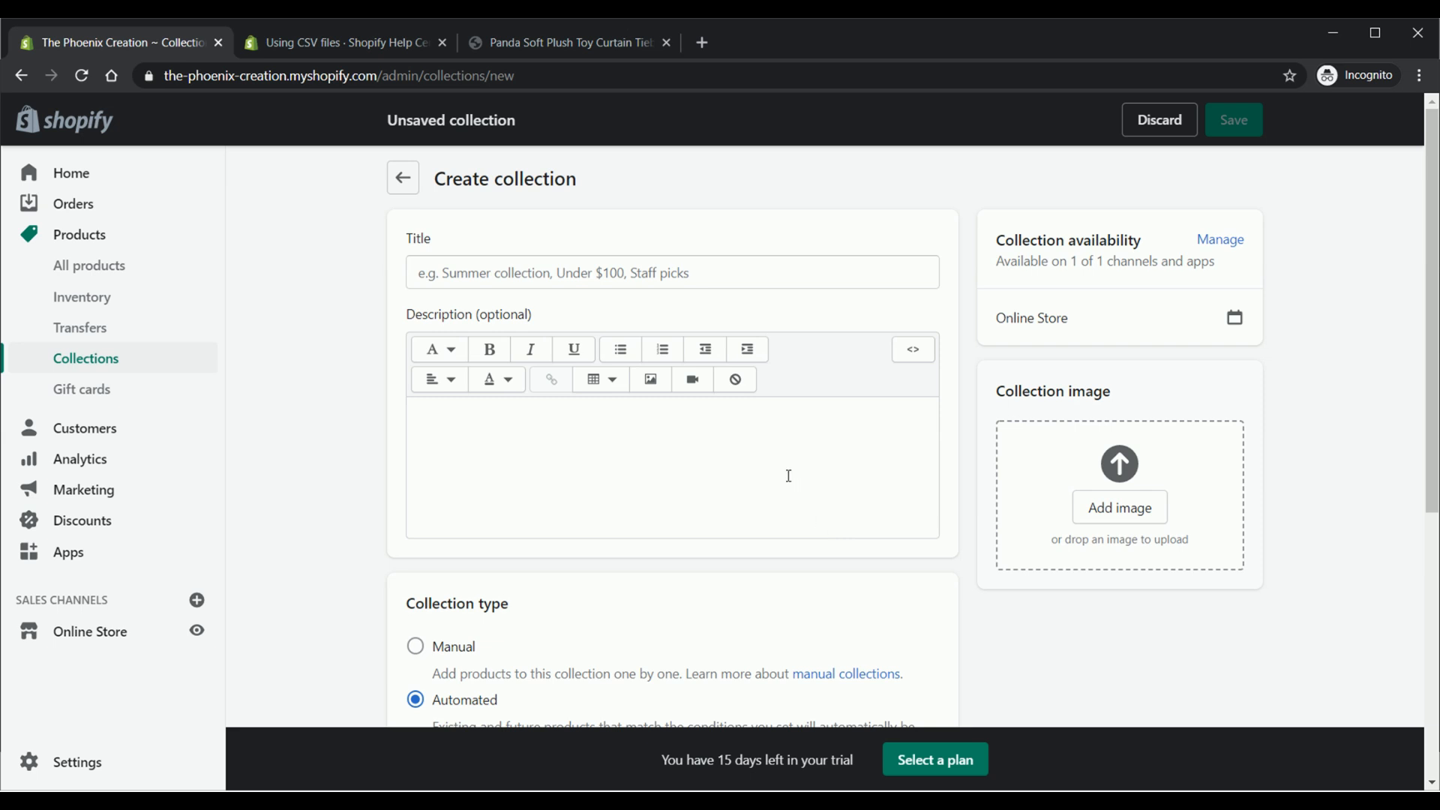
left_click(721, 276)
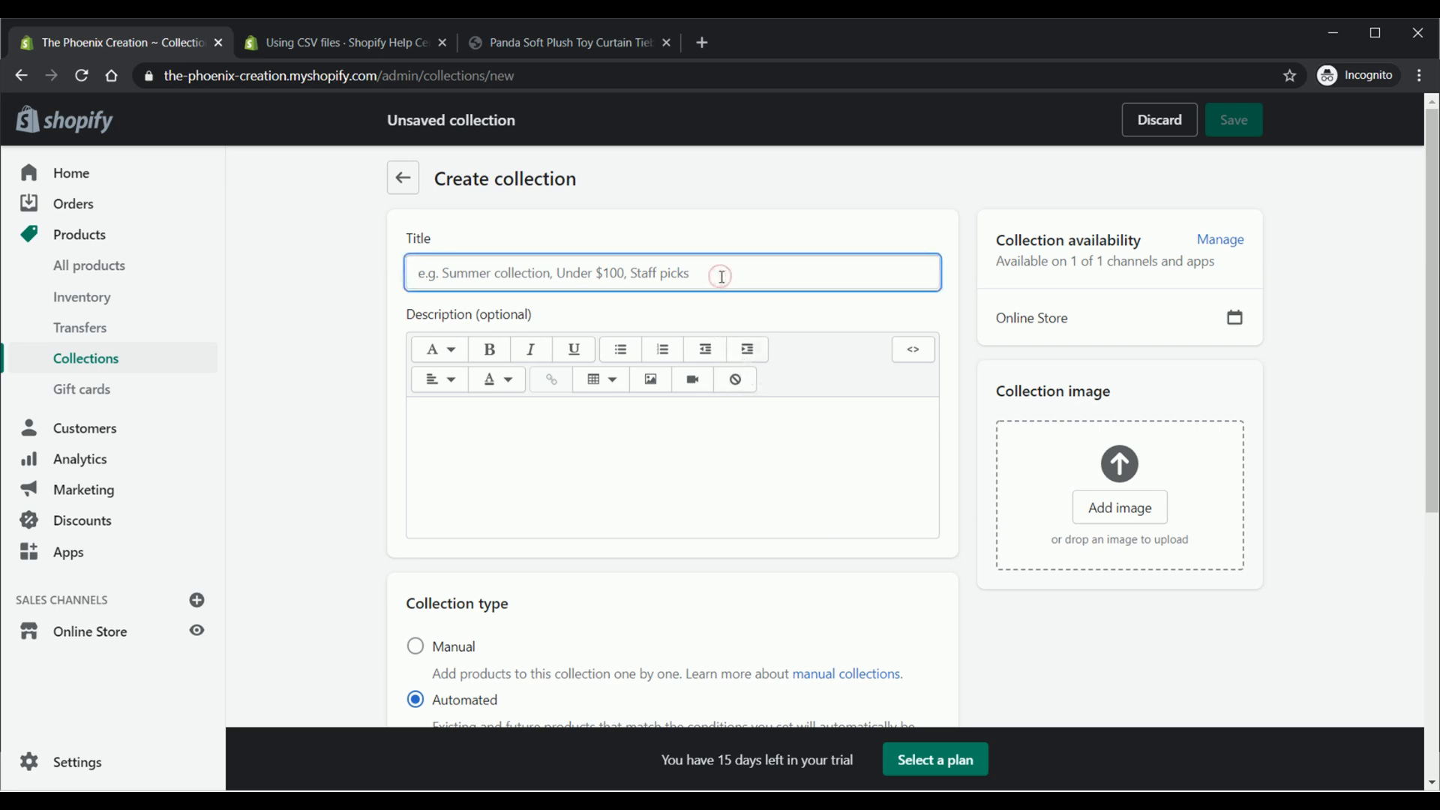
type("Curtain")
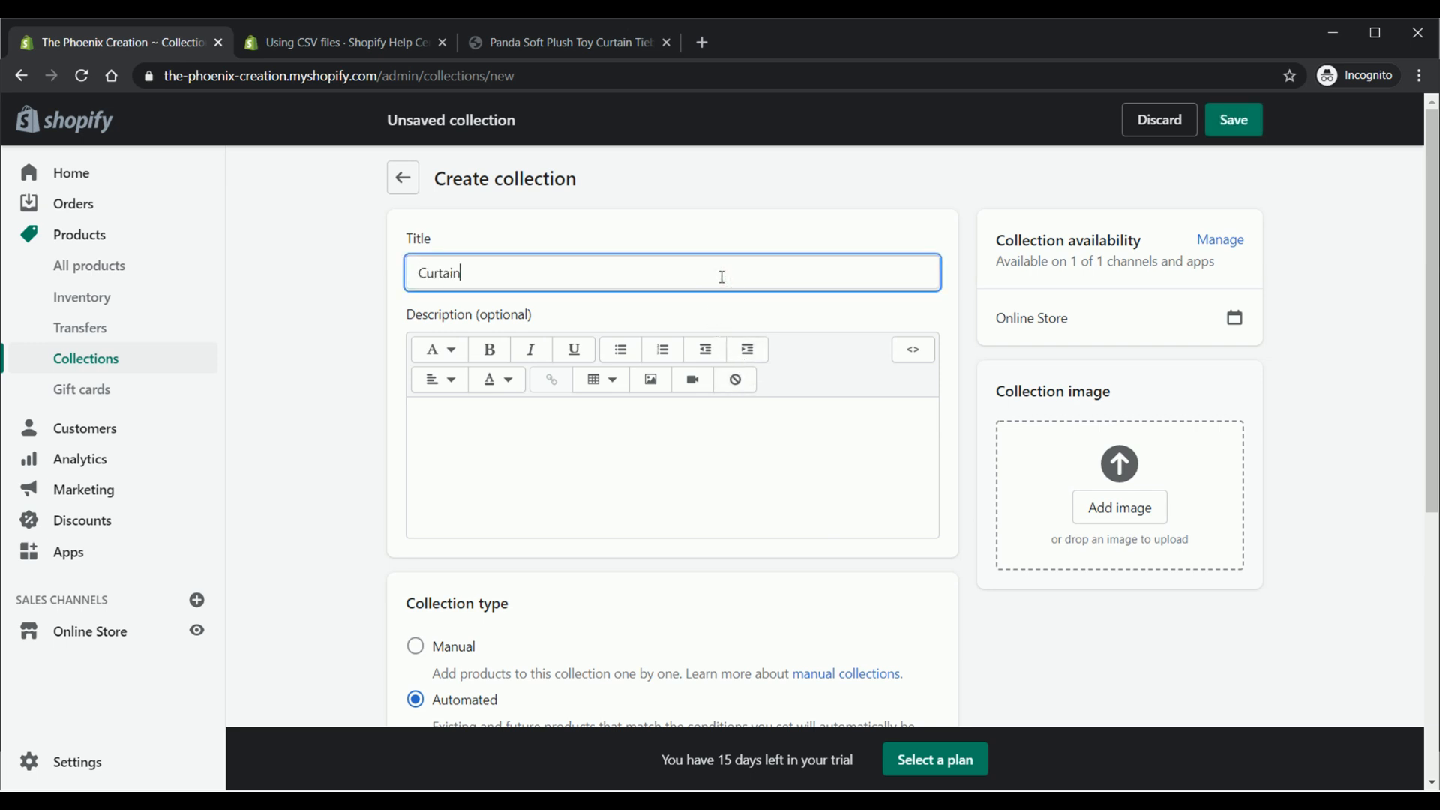
type(" Accessories")
left_click(606, 459)
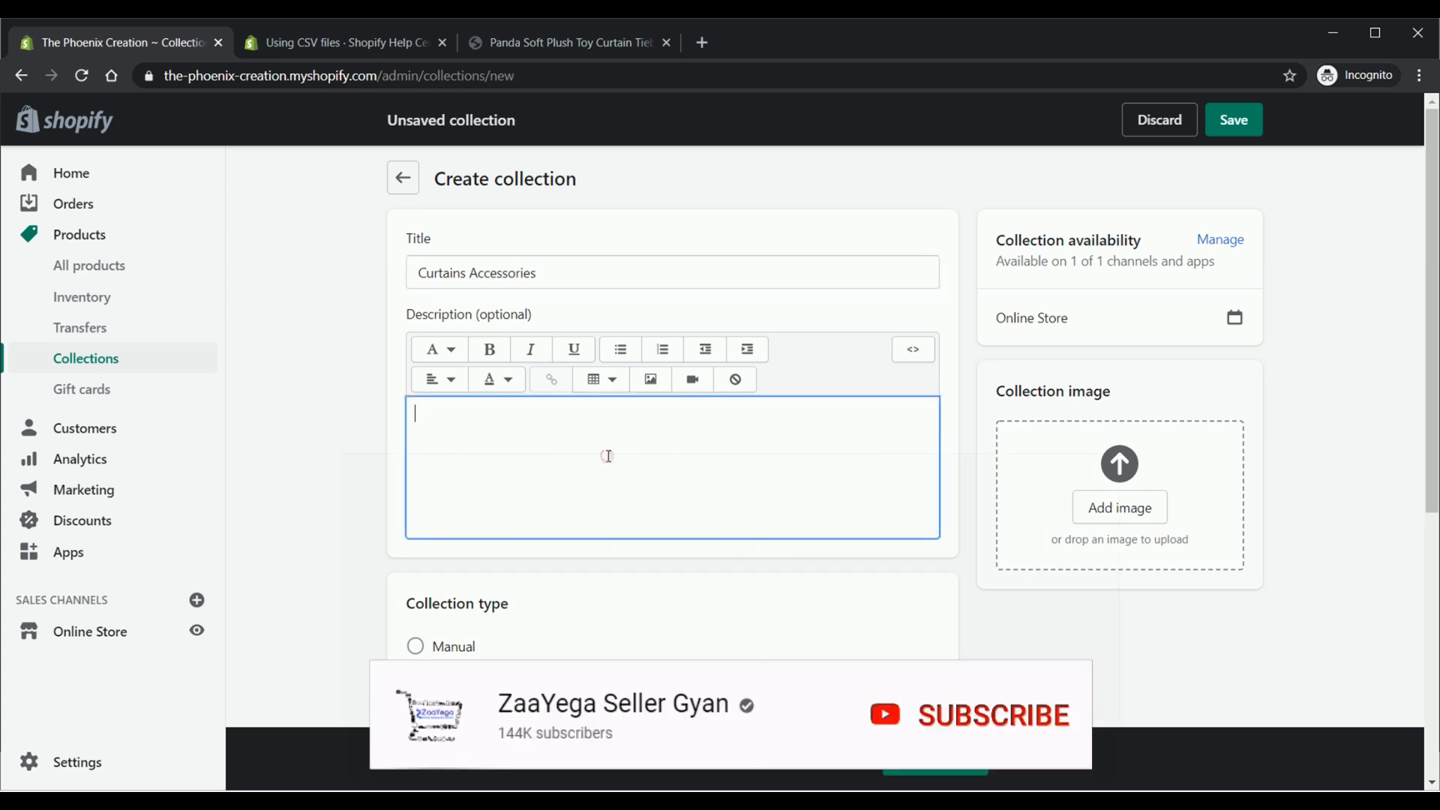
Step: Make the automated collection match any condition, with the product tag equal to "curtain buckle"
scroll(608, 454, "down", 3)
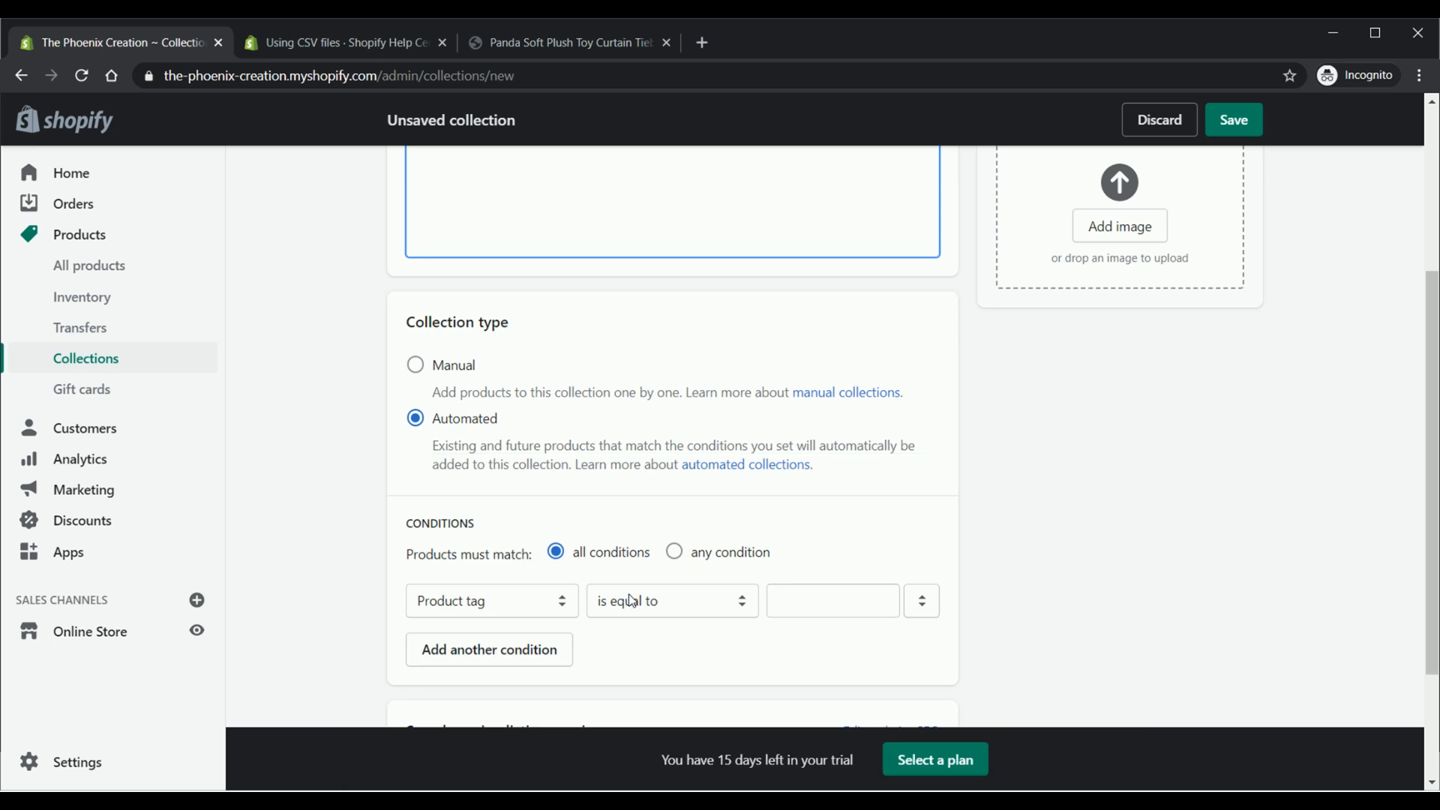
scroll(631, 601, "down", 1)
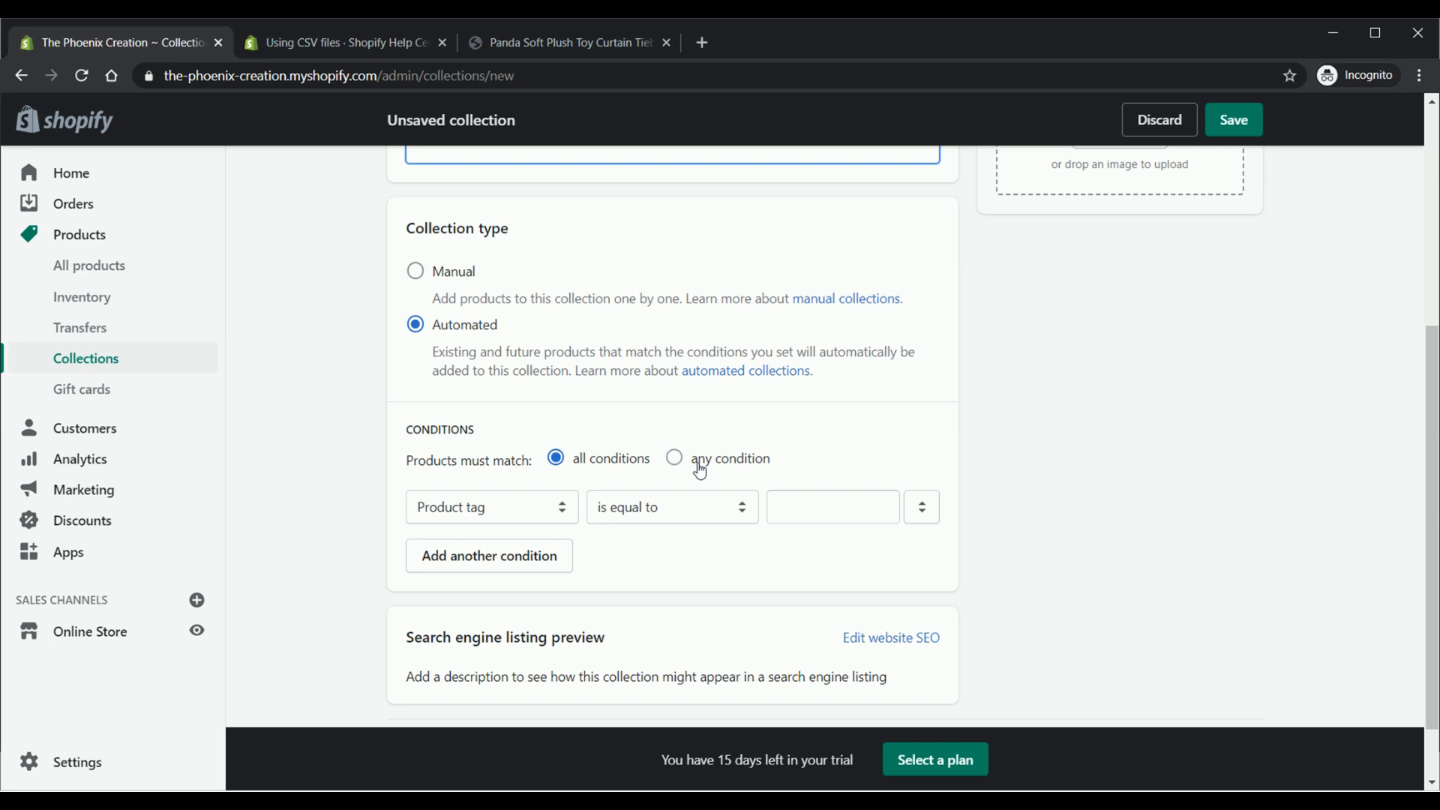
left_click(675, 462)
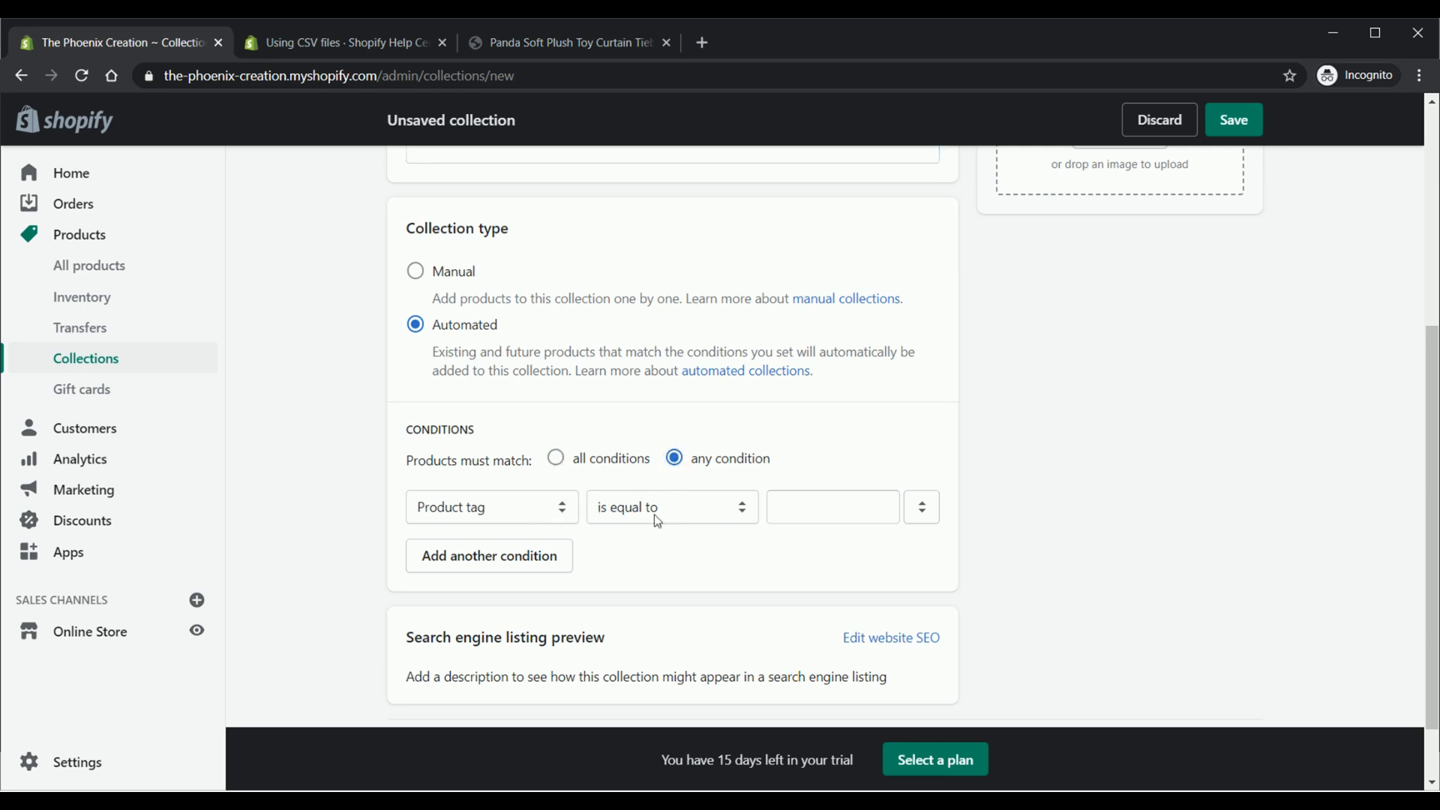
left_click(798, 510)
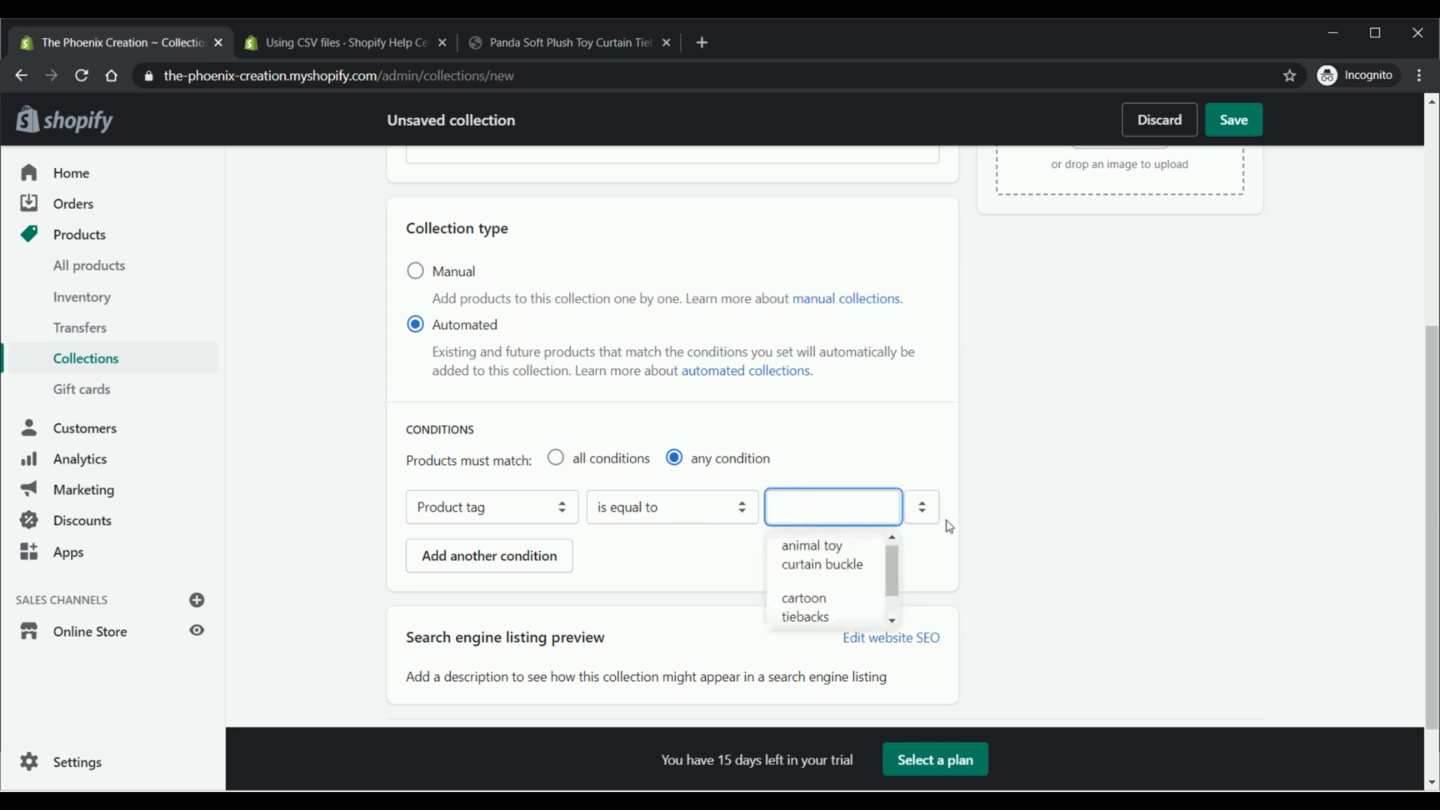
scroll(833, 619, "down", 5)
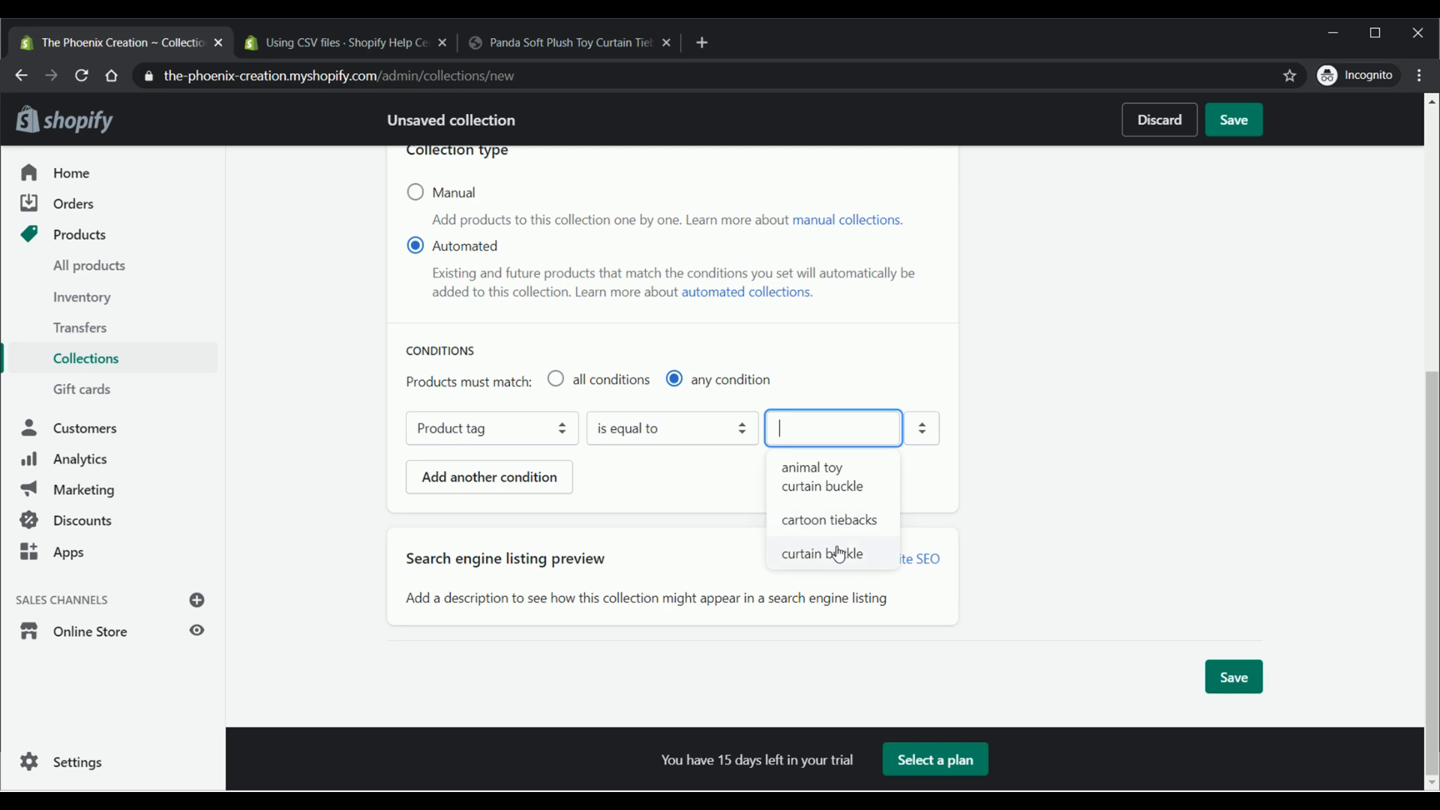
left_click(840, 555)
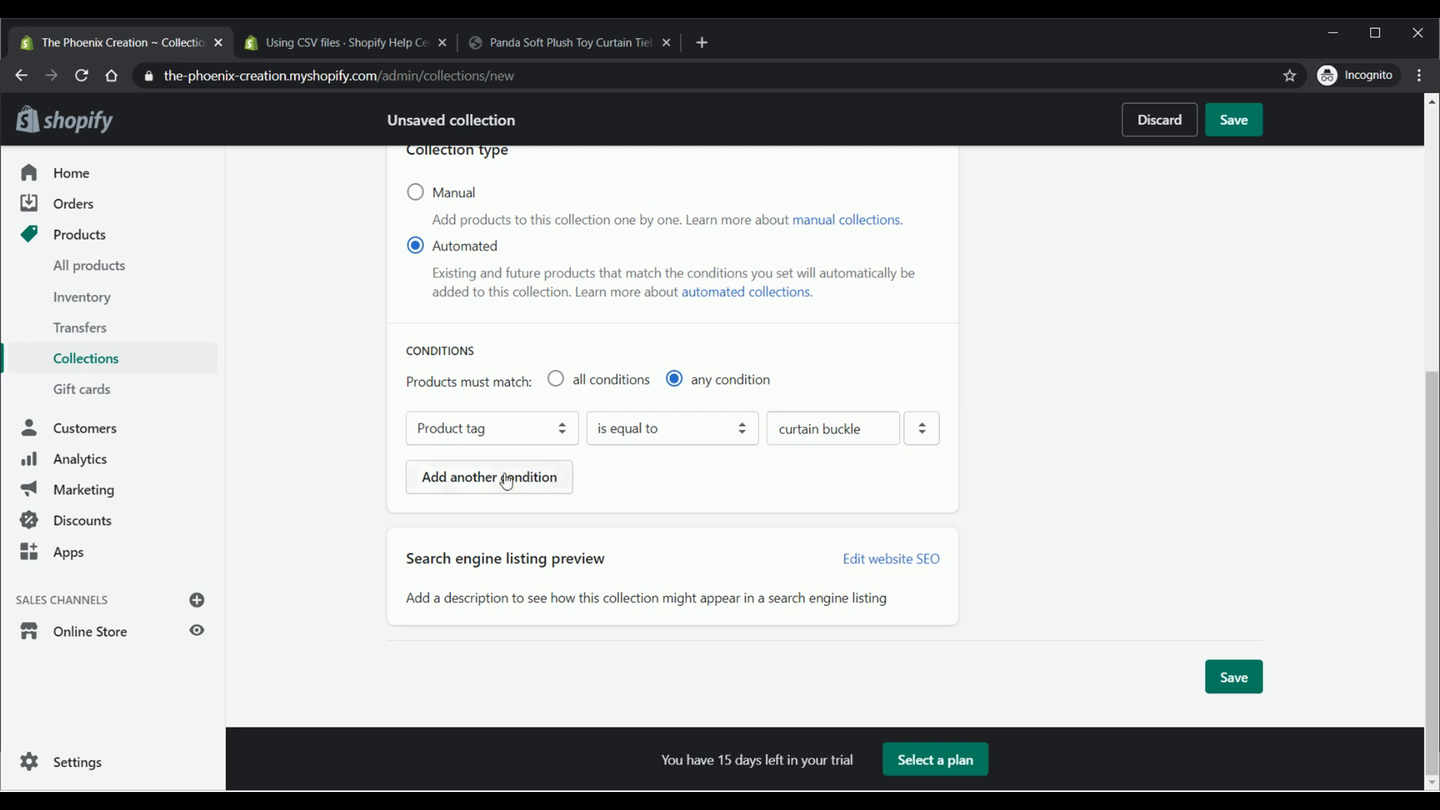
Step: Save the Curtains Accessories collection and check which products it includes
left_click(1234, 677)
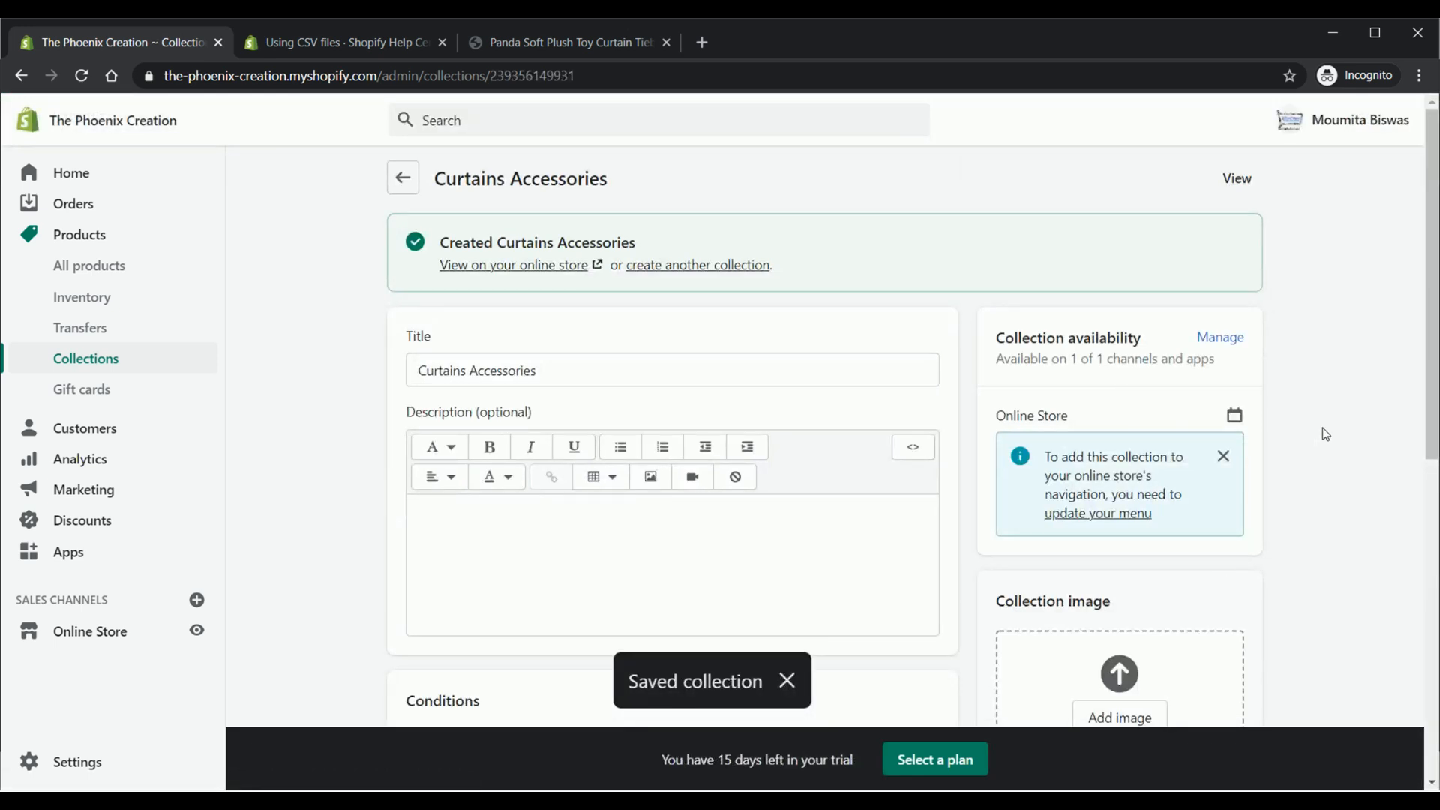
scroll(793, 379, "down", 8)
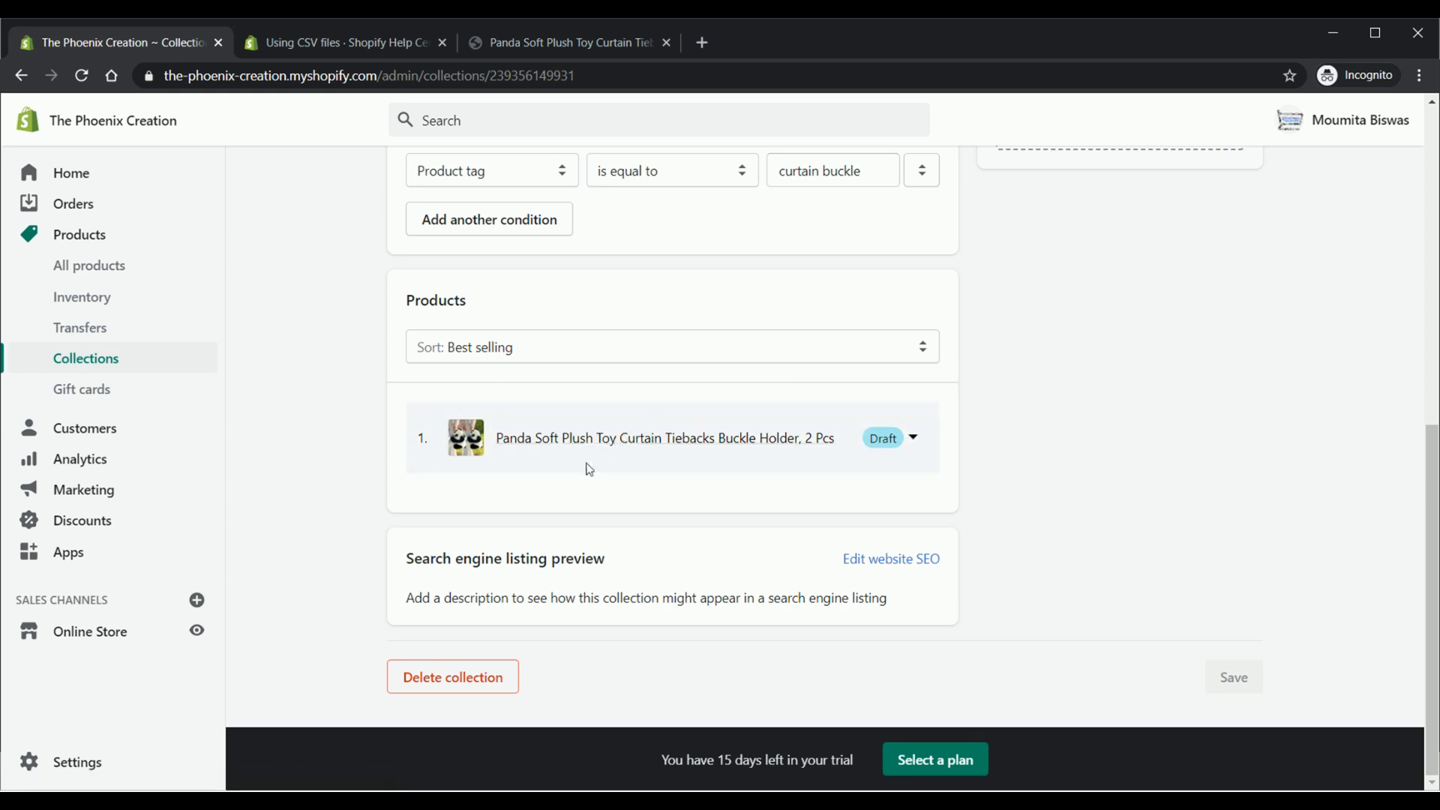
scroll(606, 468, "up", 8)
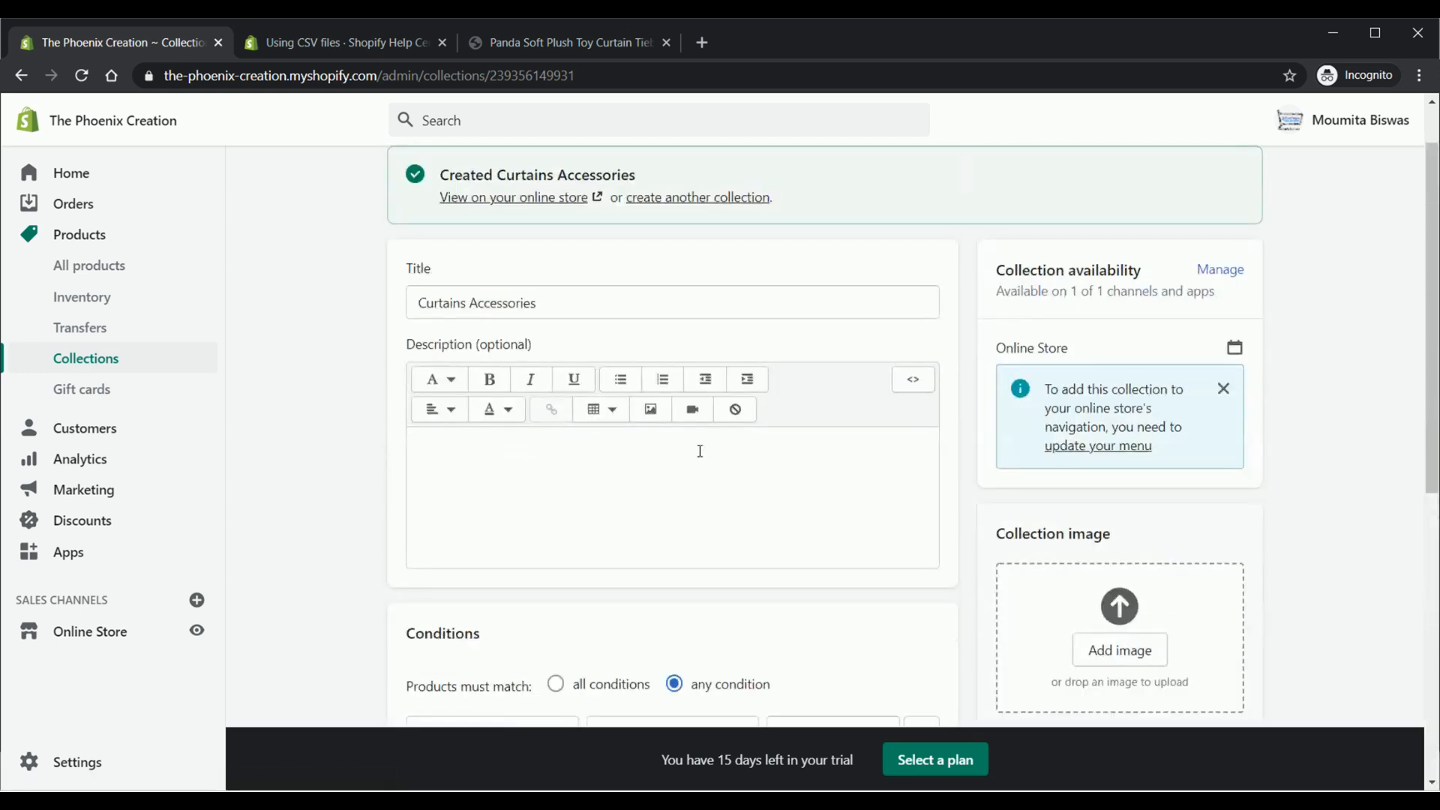
scroll(706, 451, "down", 3)
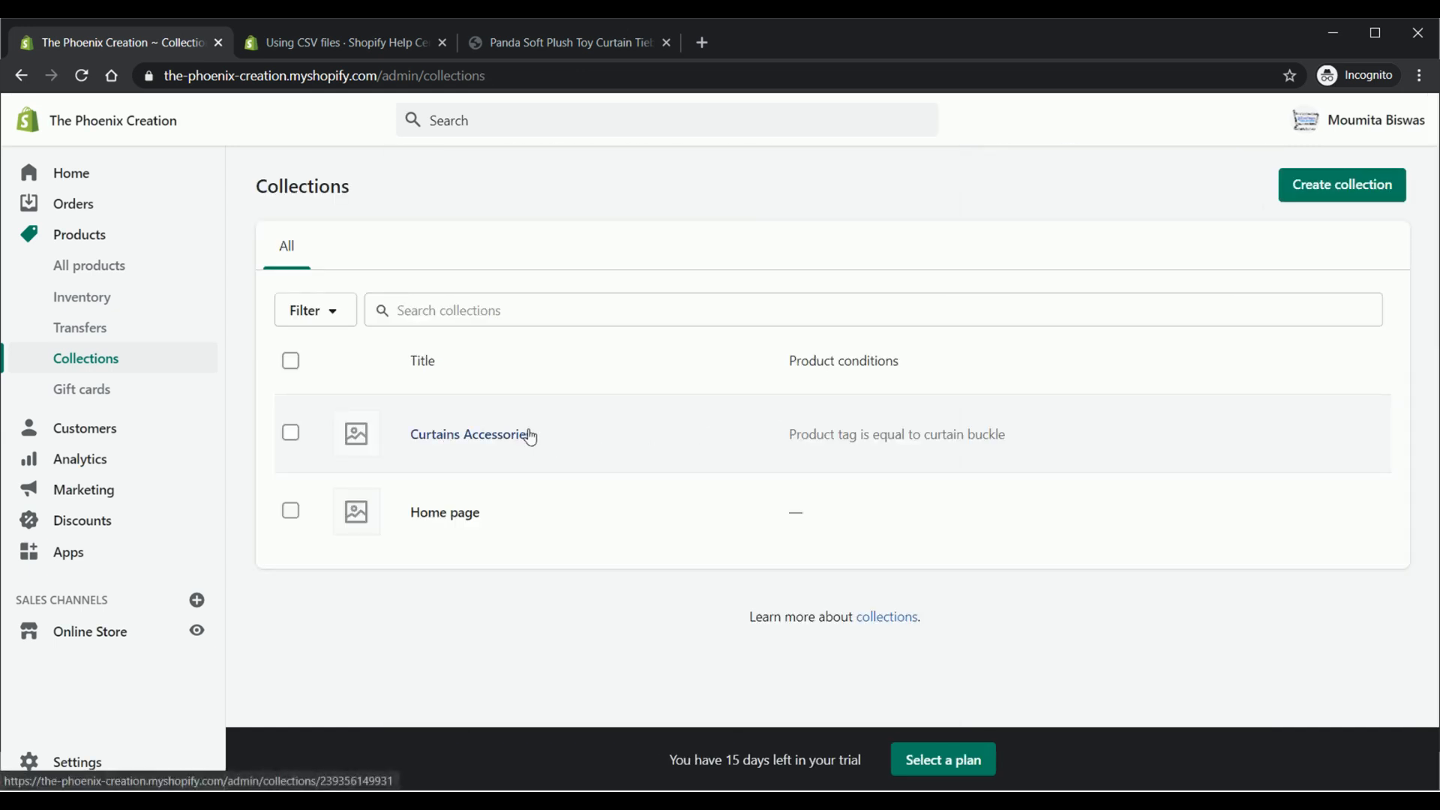
Step: Create another collection titled "Kids Toys" with the Manual collection type and save it
left_click(1383, 184)
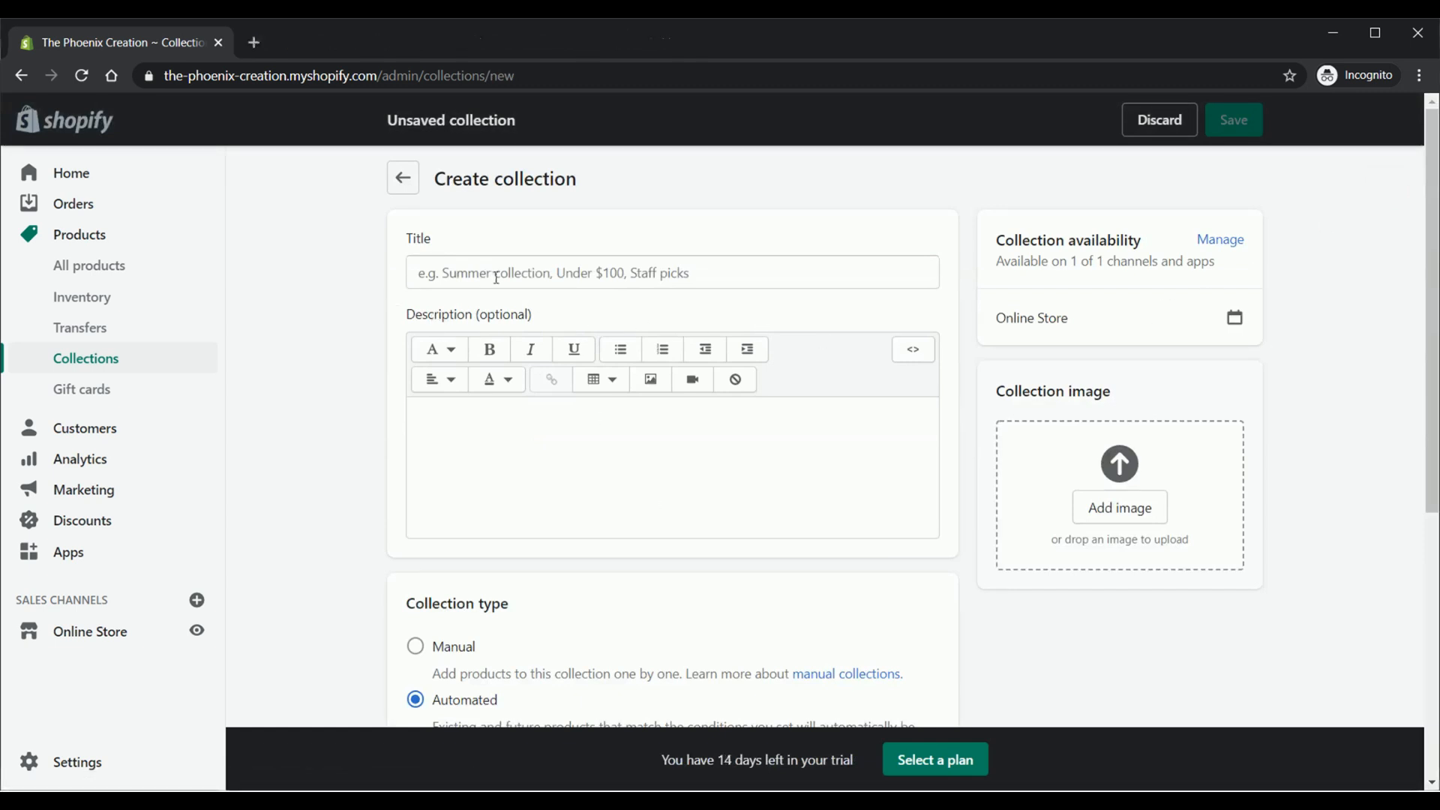
left_click(508, 270)
type("Kids Toys")
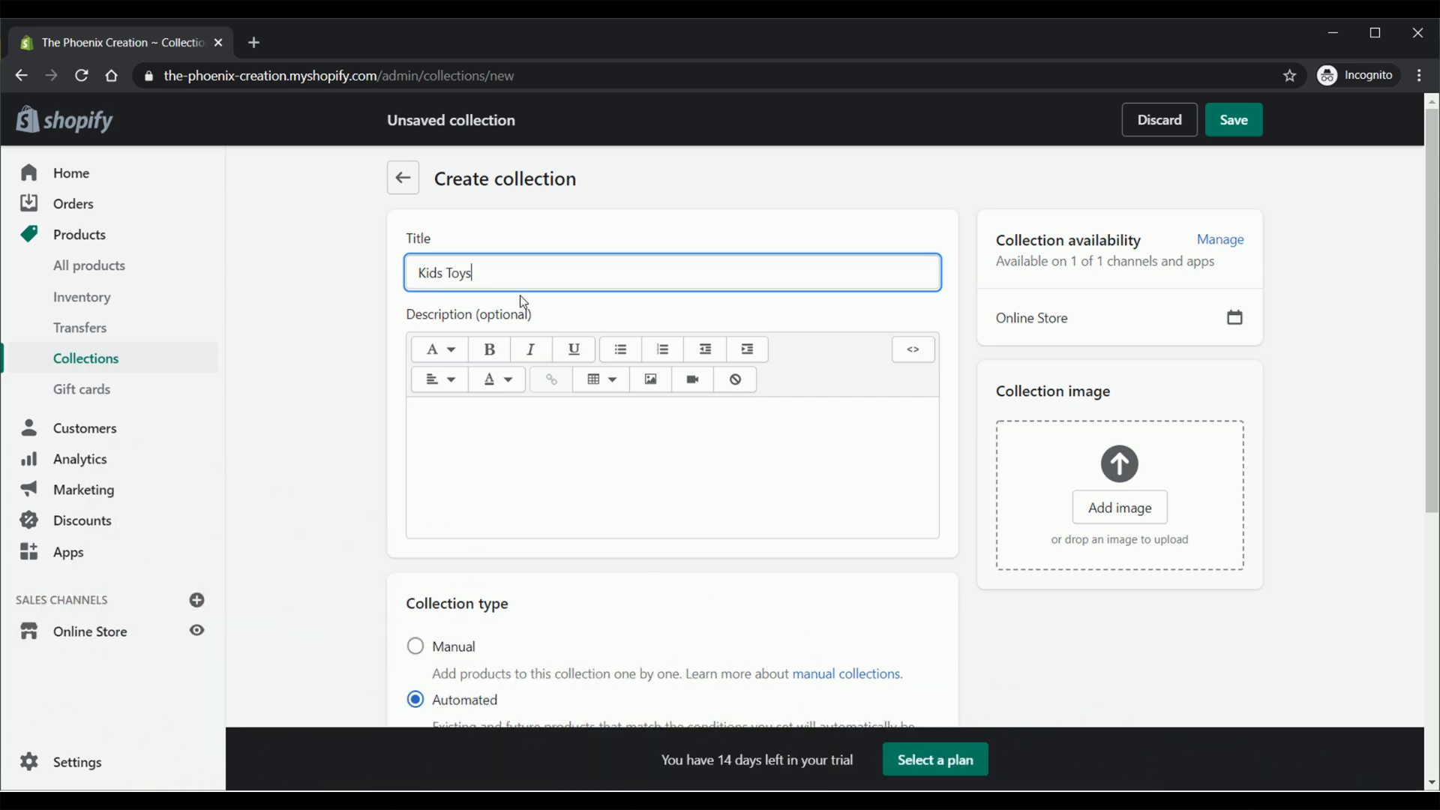
left_click(525, 428)
scroll(524, 428, "down", 5)
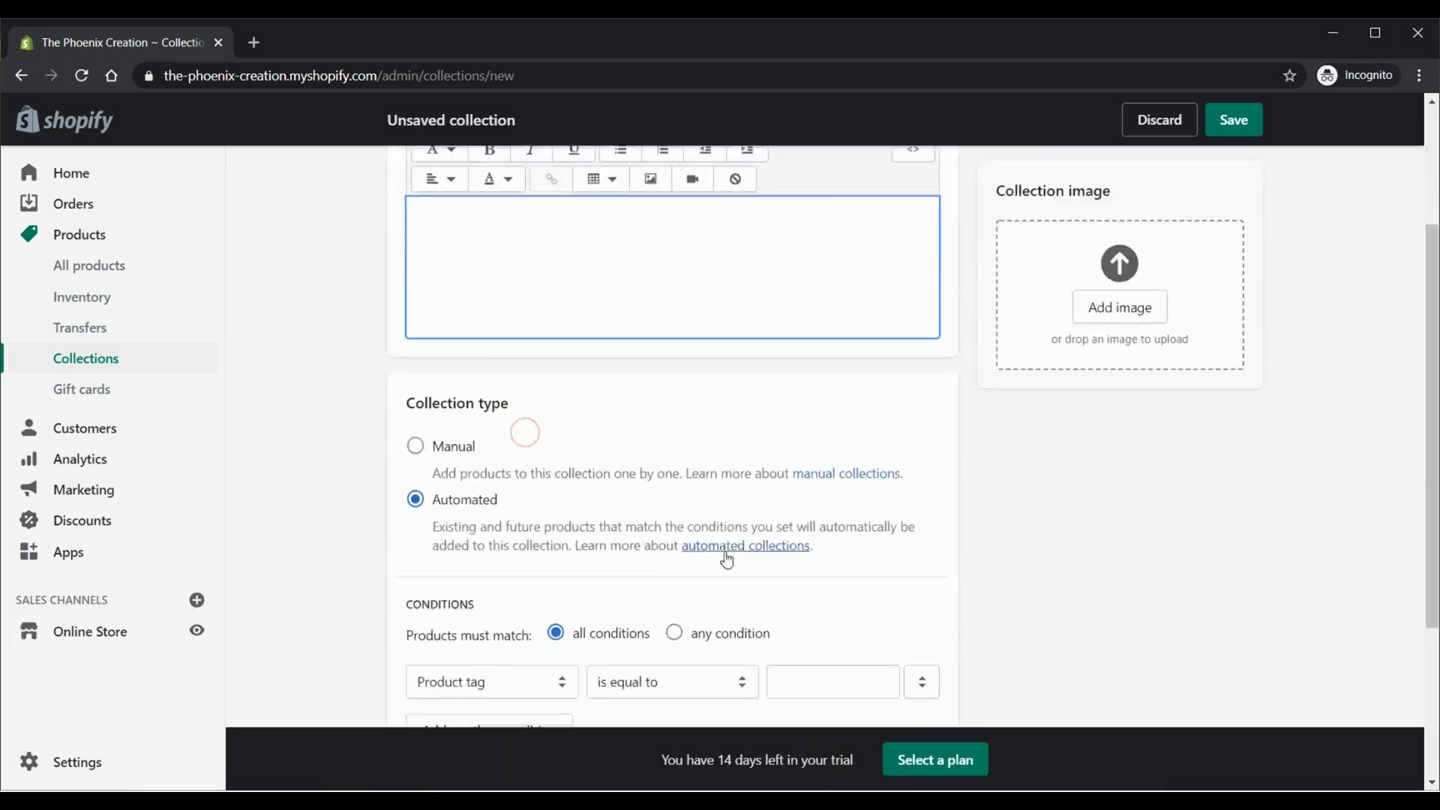
left_click(465, 274)
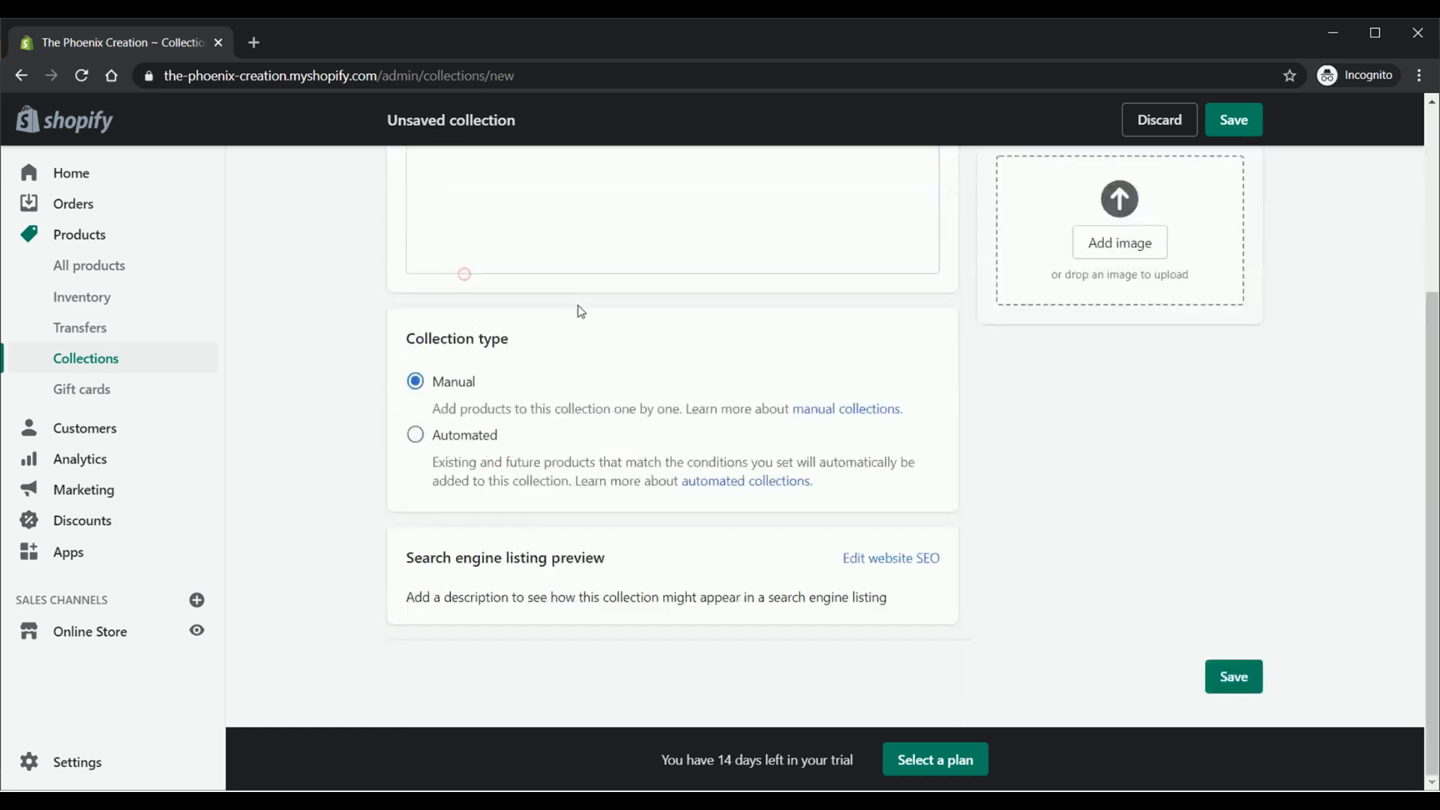
left_click(1230, 677)
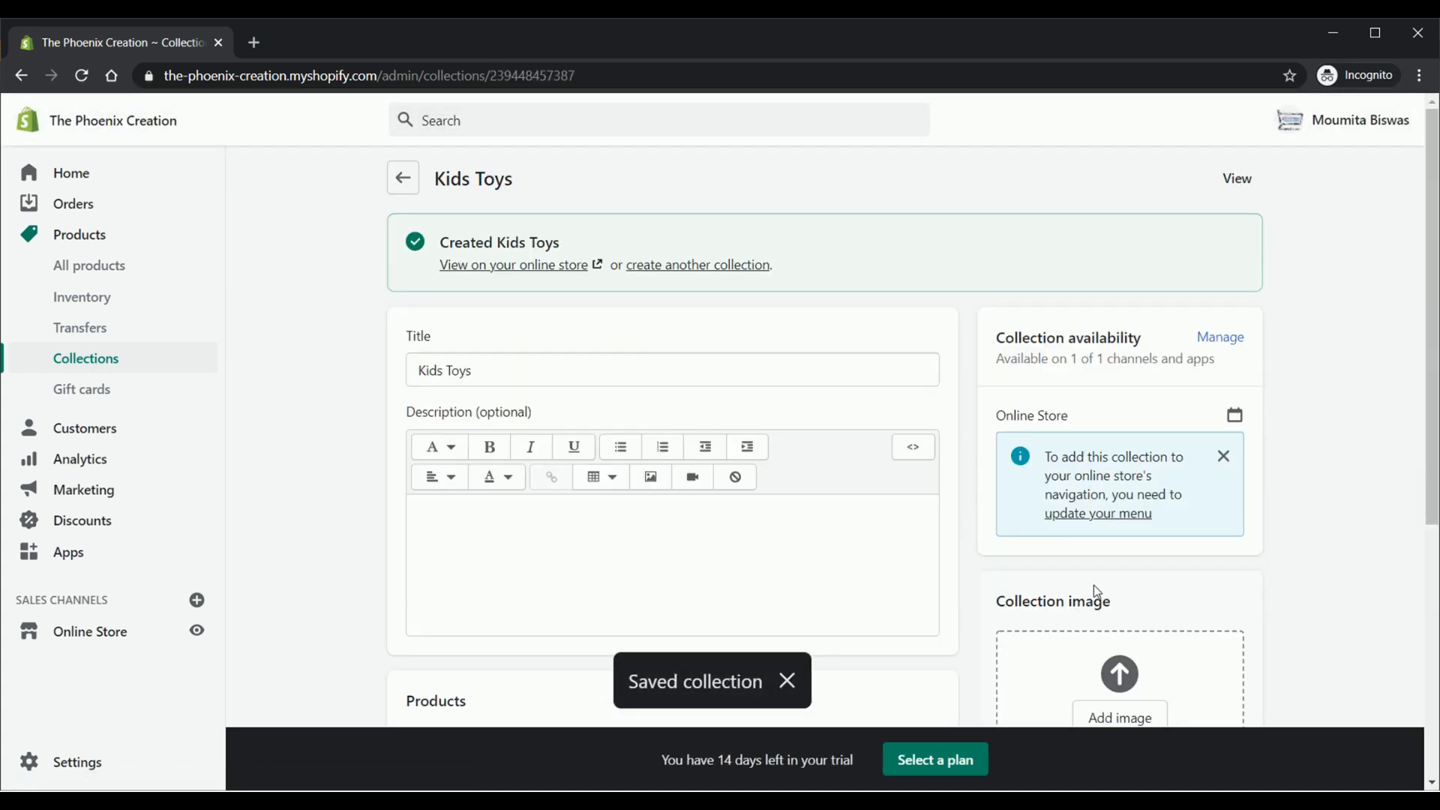
Step: Search products for "kids" and add the Cute Caterpillar plush toy and the Dancing Robot to the Kids Toys collection
scroll(1141, 476, "down", 5)
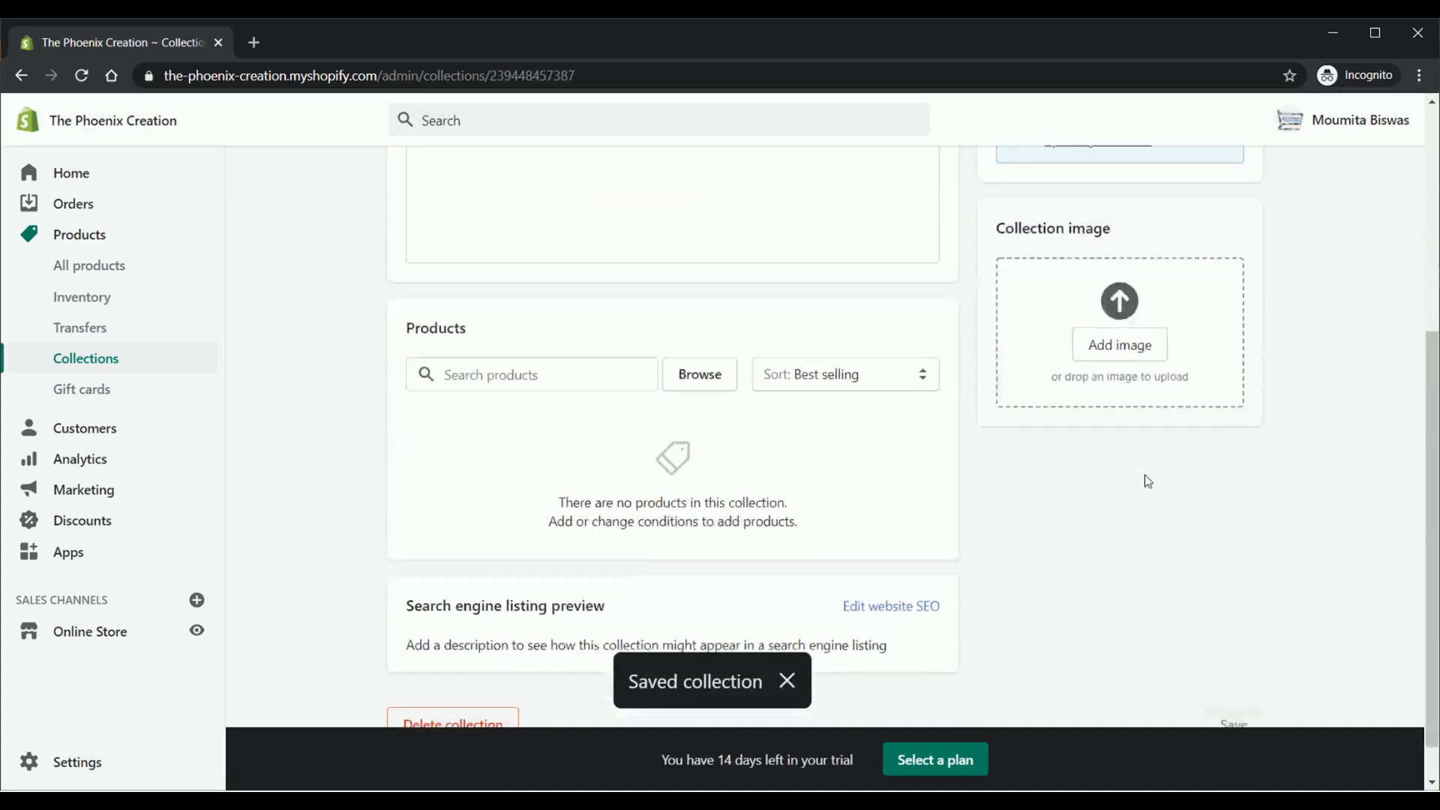
left_click(472, 372)
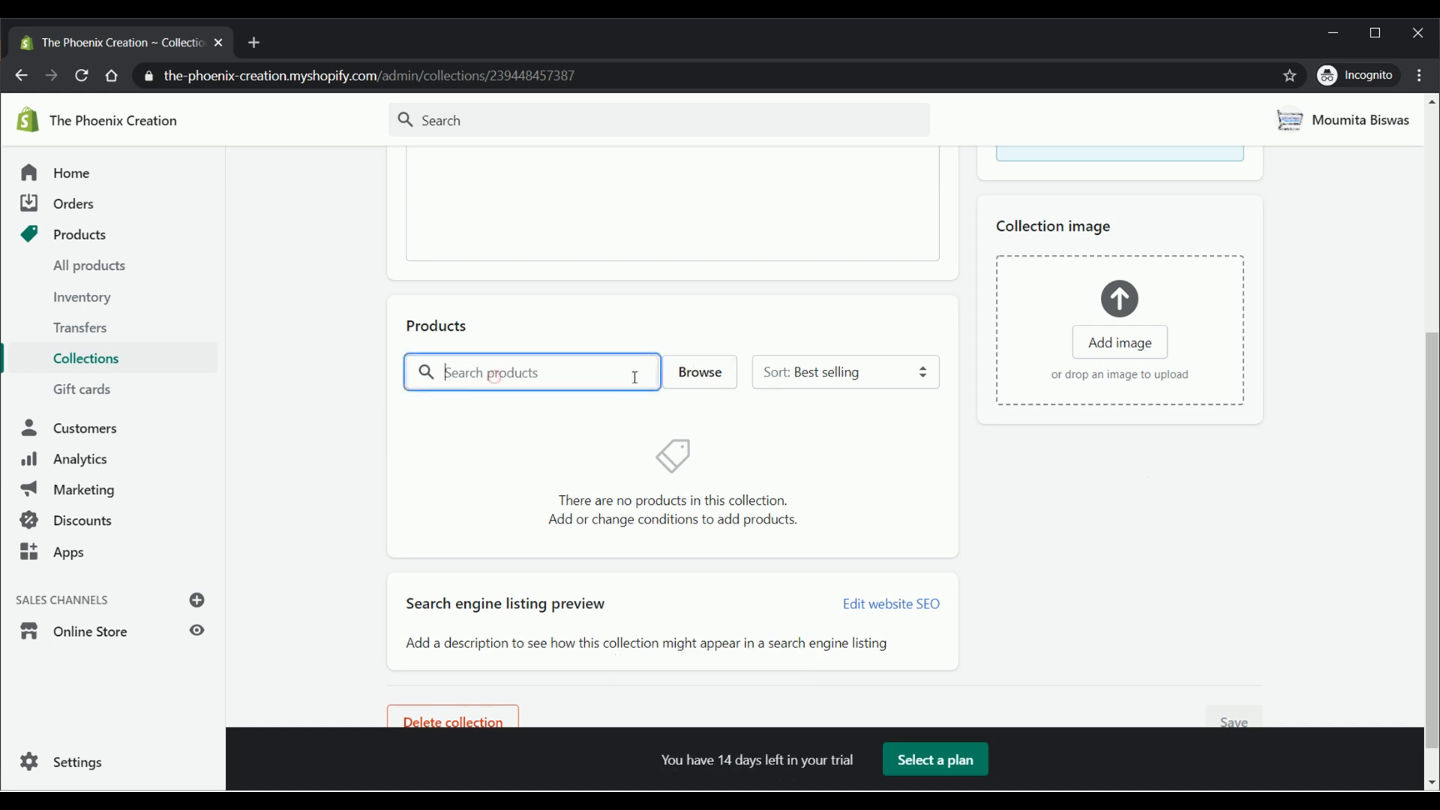
type("kids")
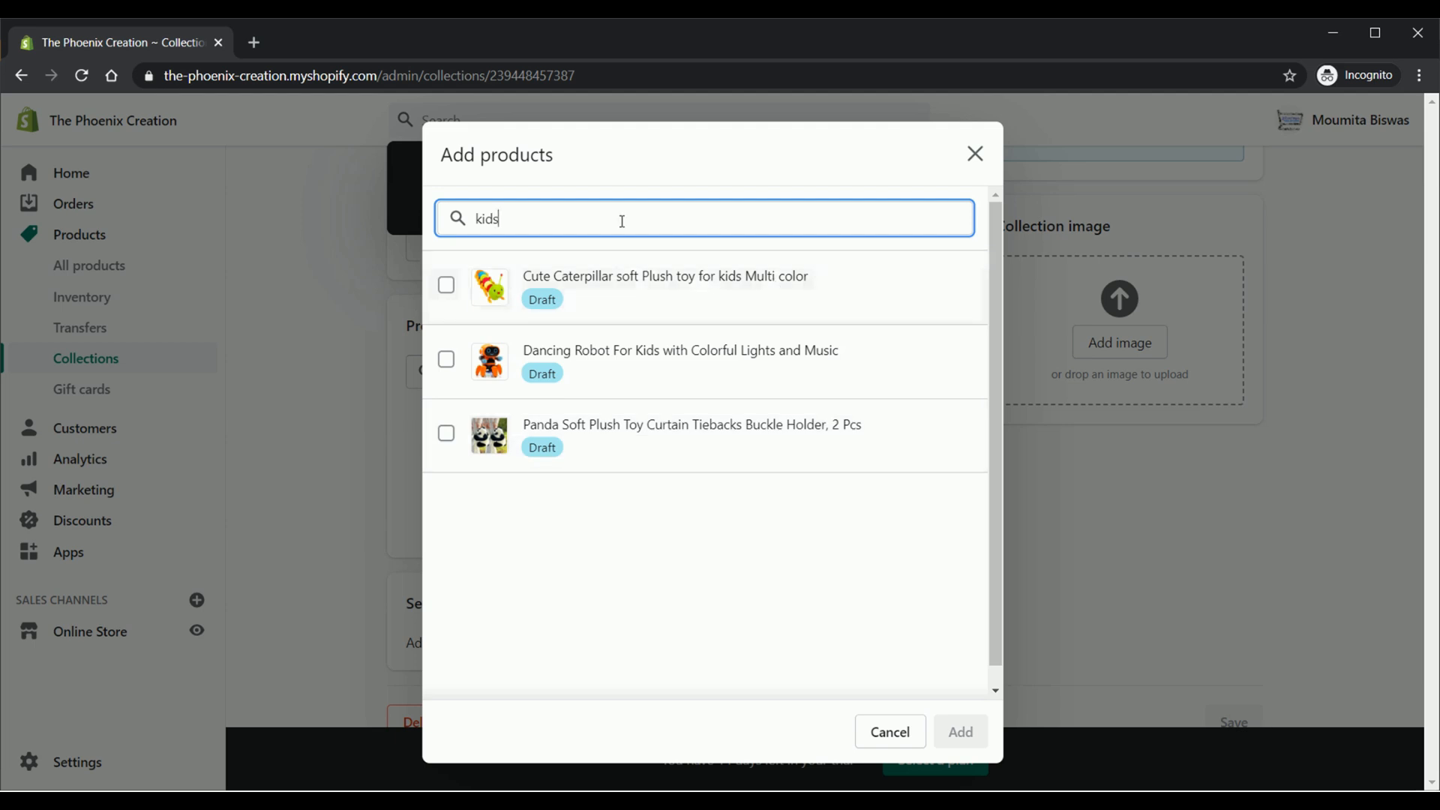
left_click(447, 284)
left_click(446, 359)
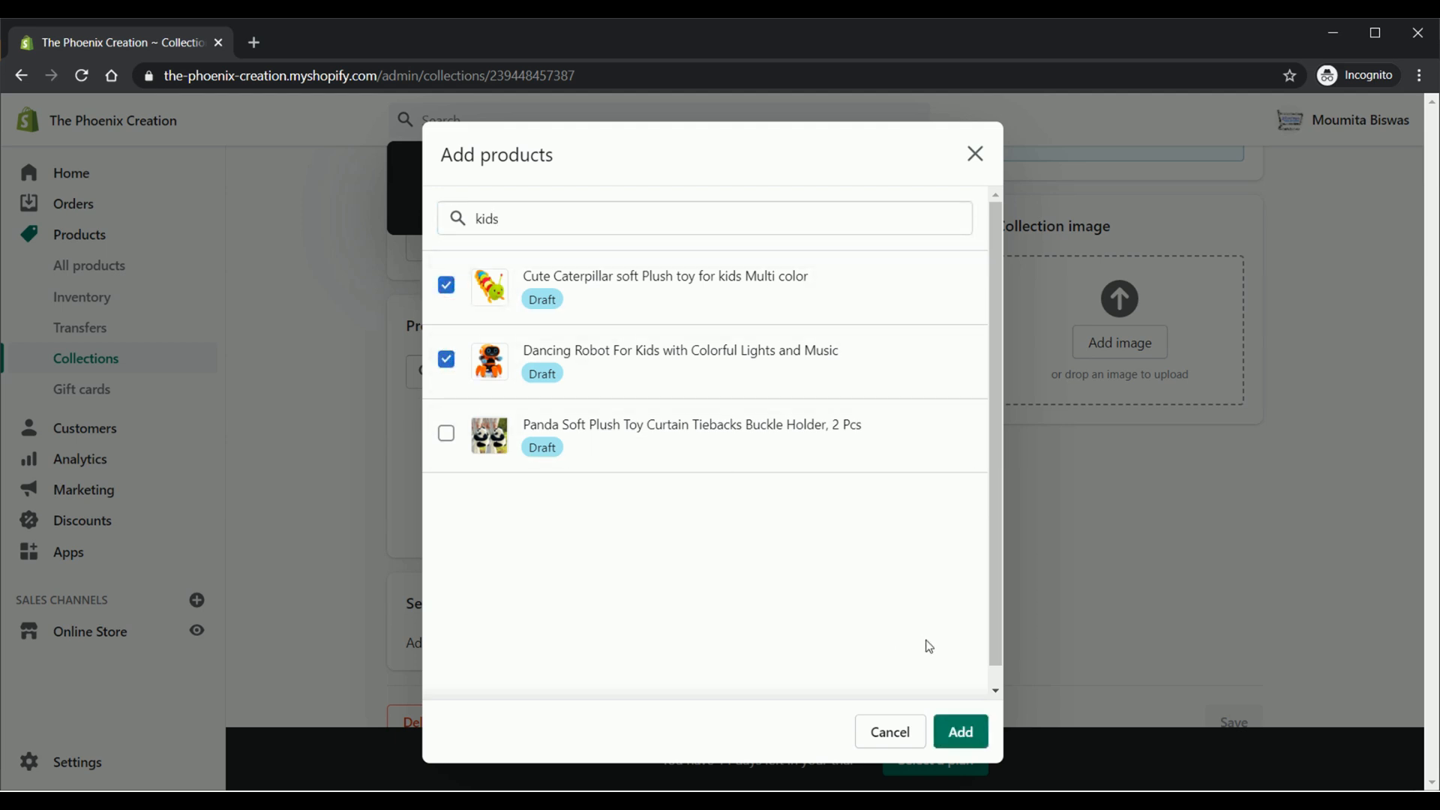
left_click(961, 733)
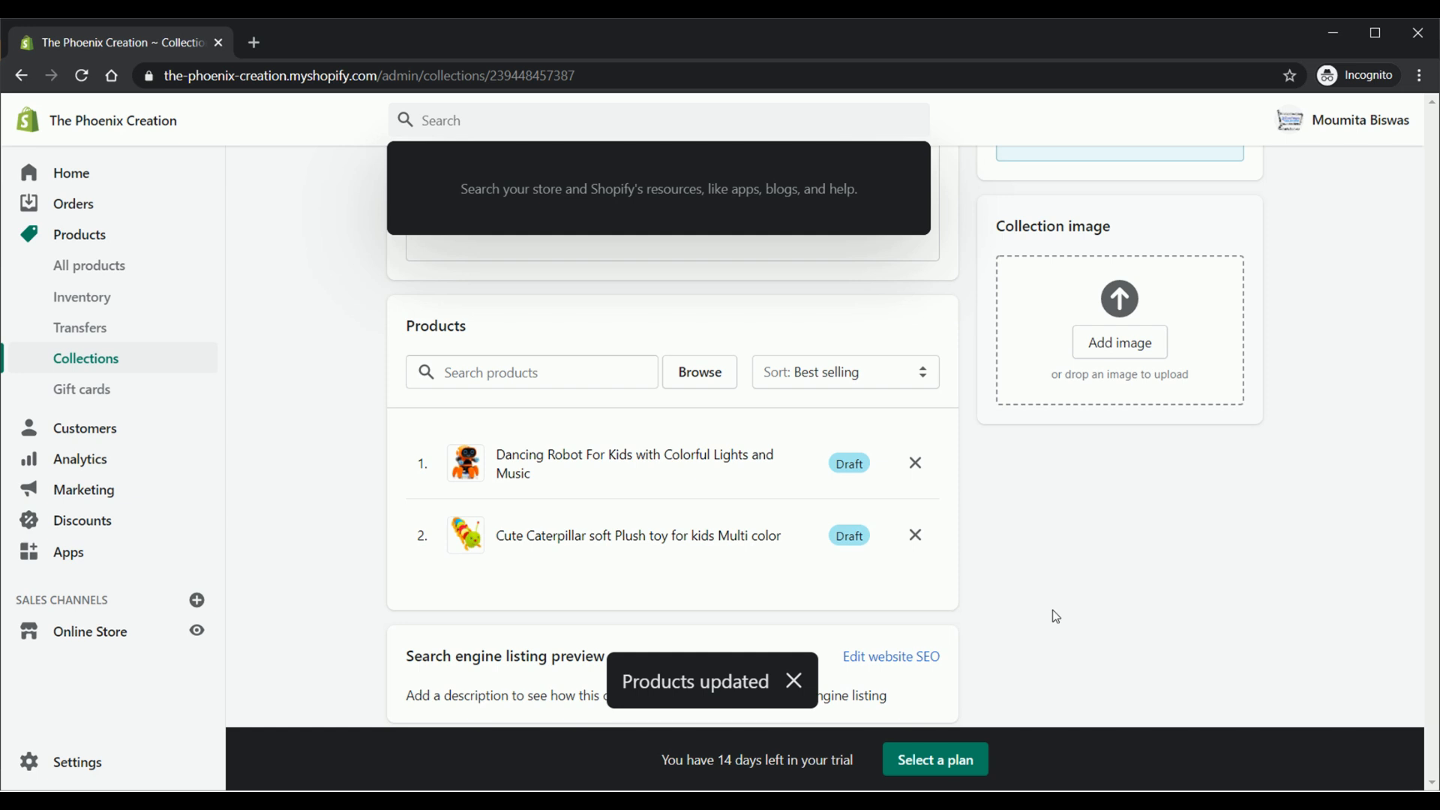
left_click(1089, 514)
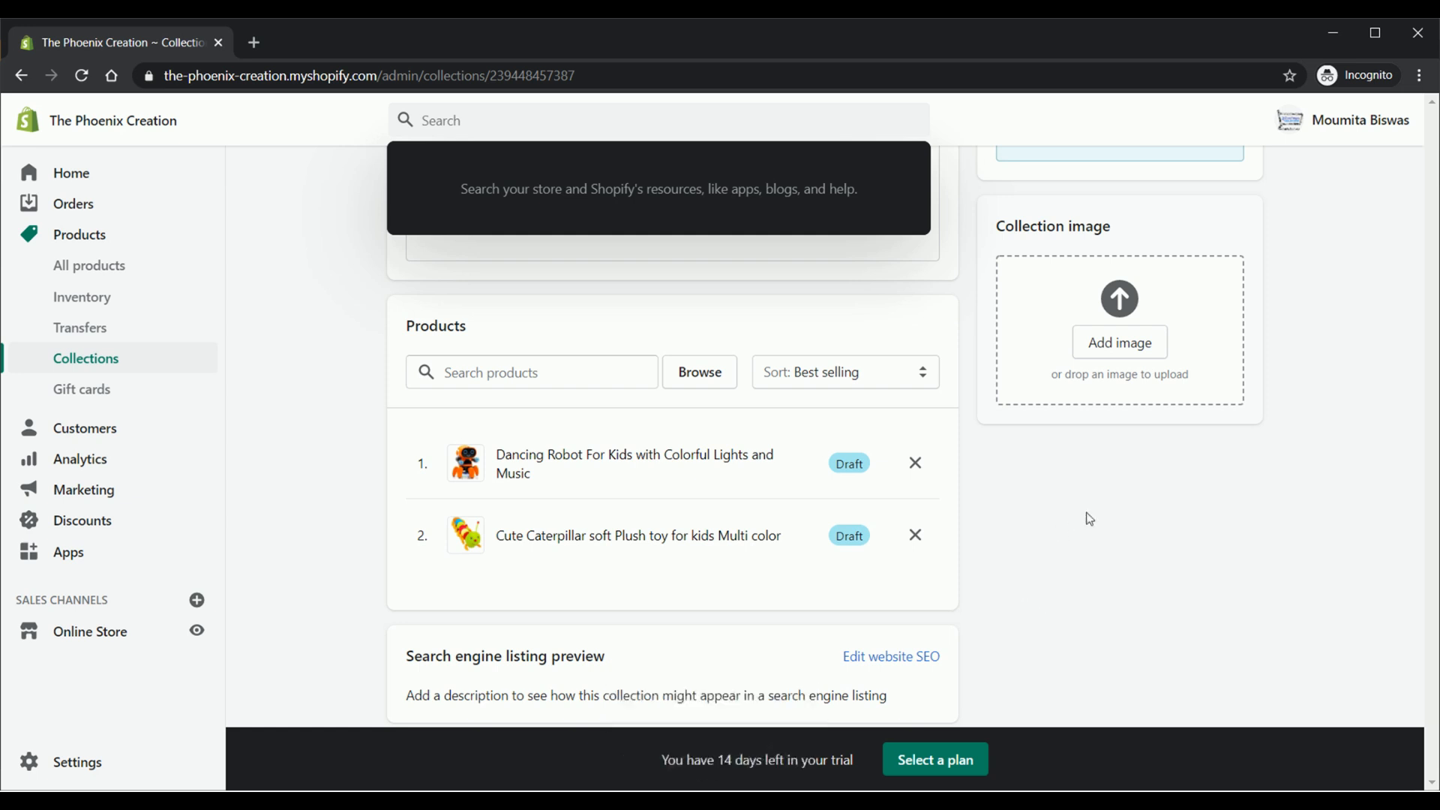
scroll(1107, 559, "up", 1)
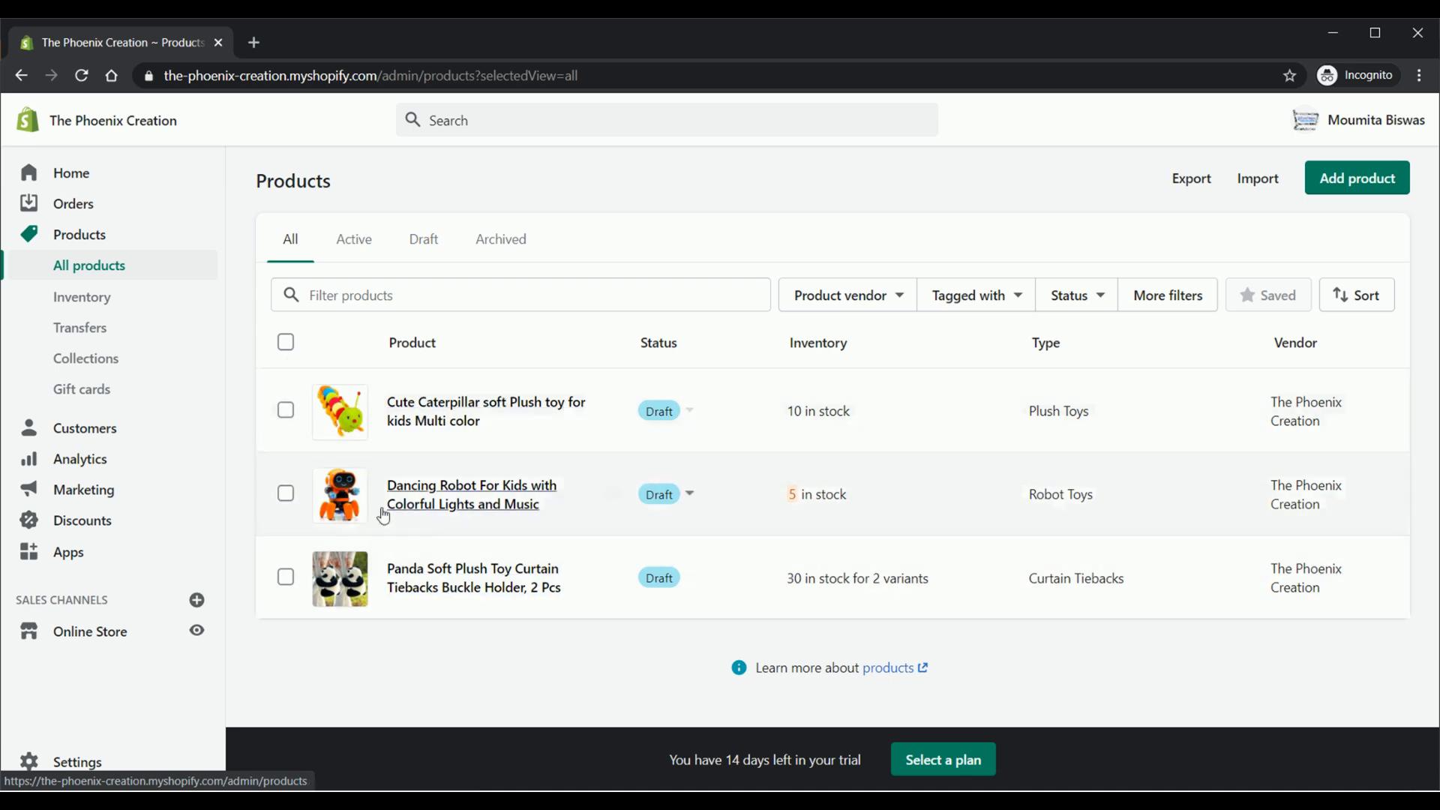
Step: Select every product in the full product list and set them all as active
left_click(286, 342)
left_click(575, 347)
left_click(598, 392)
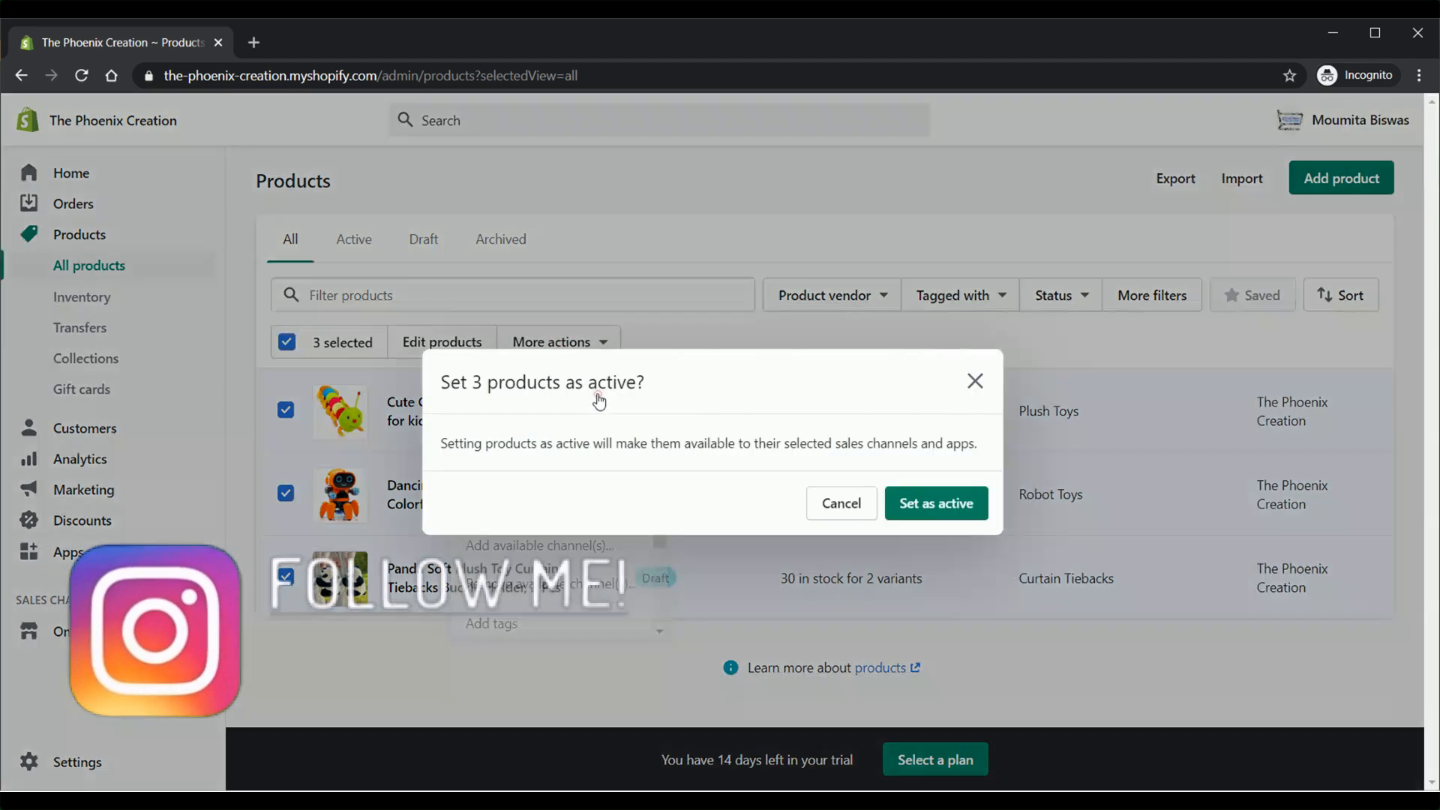
left_click(909, 489)
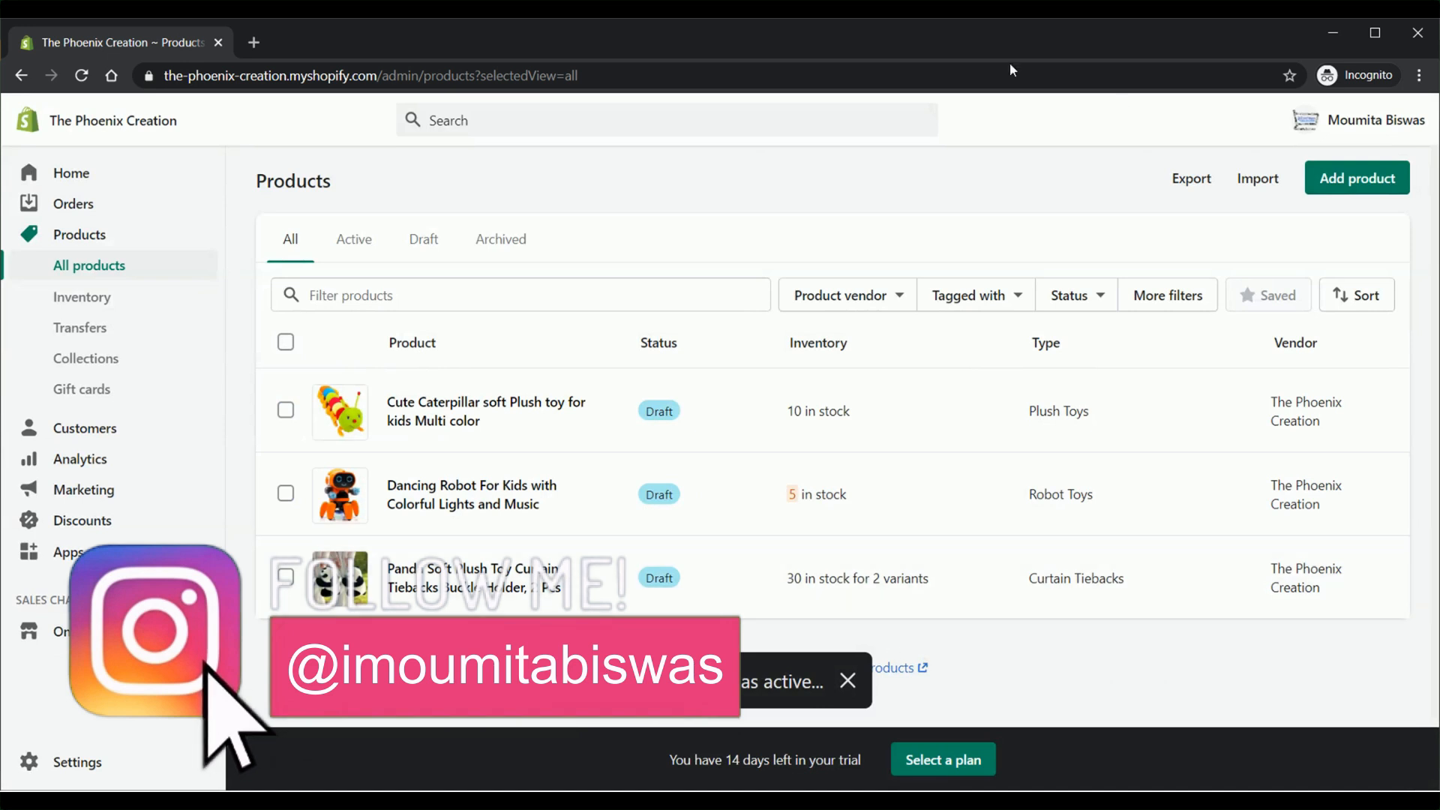
Step: From the collections list, view the Curtains Accessories collection and the Kids Toys collection on the online store
left_click(113, 367)
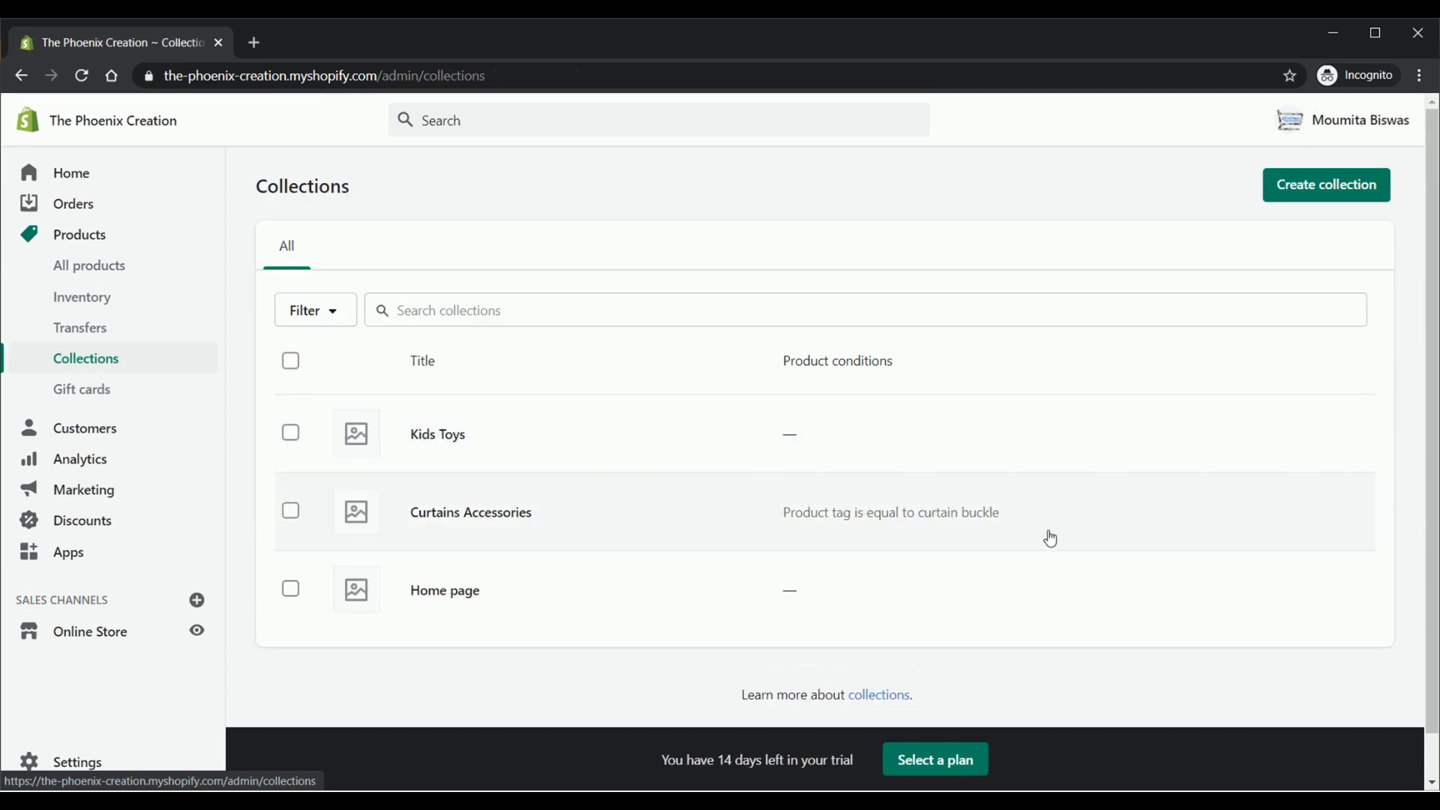
left_click(793, 523)
left_click(1241, 183)
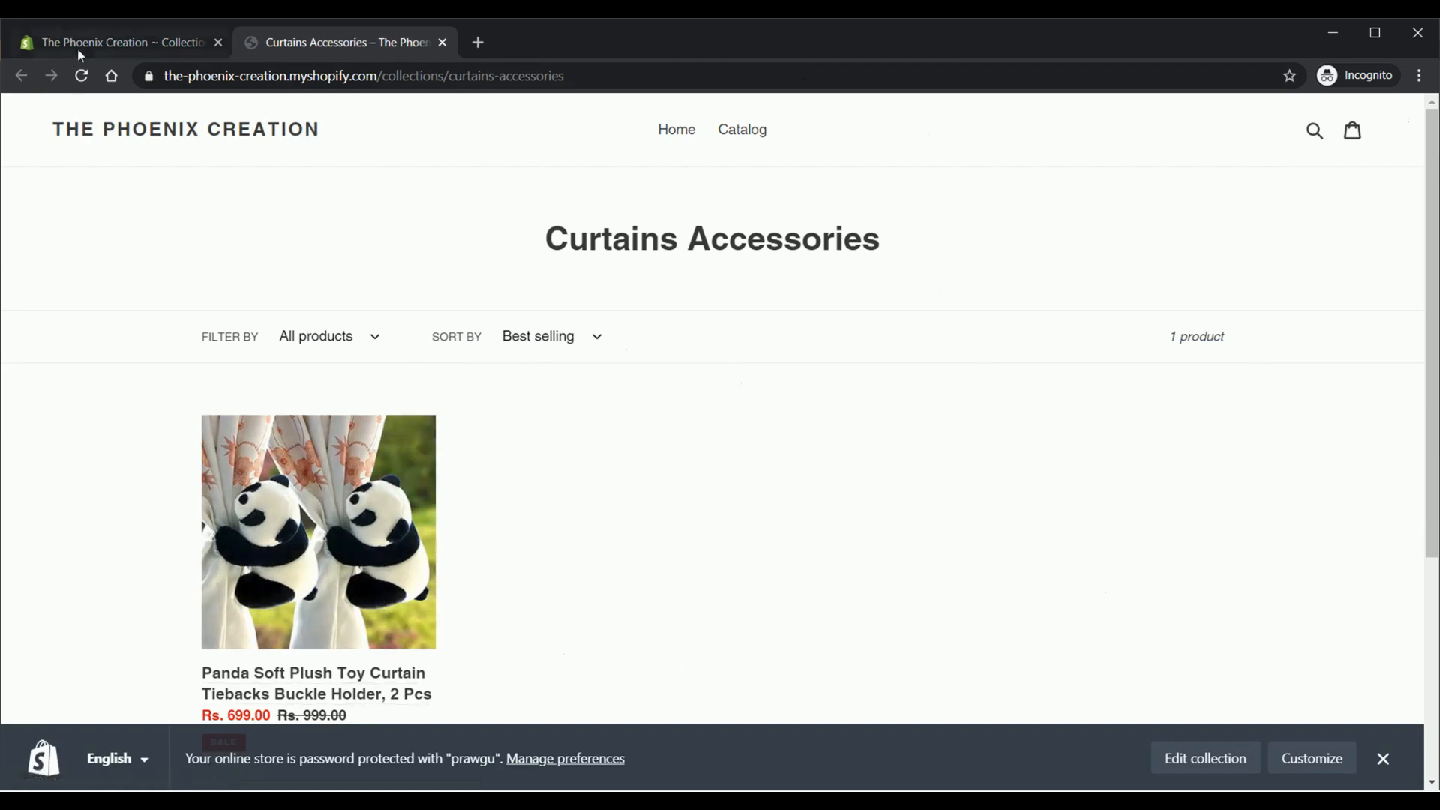
left_click(112, 42)
left_click(801, 462)
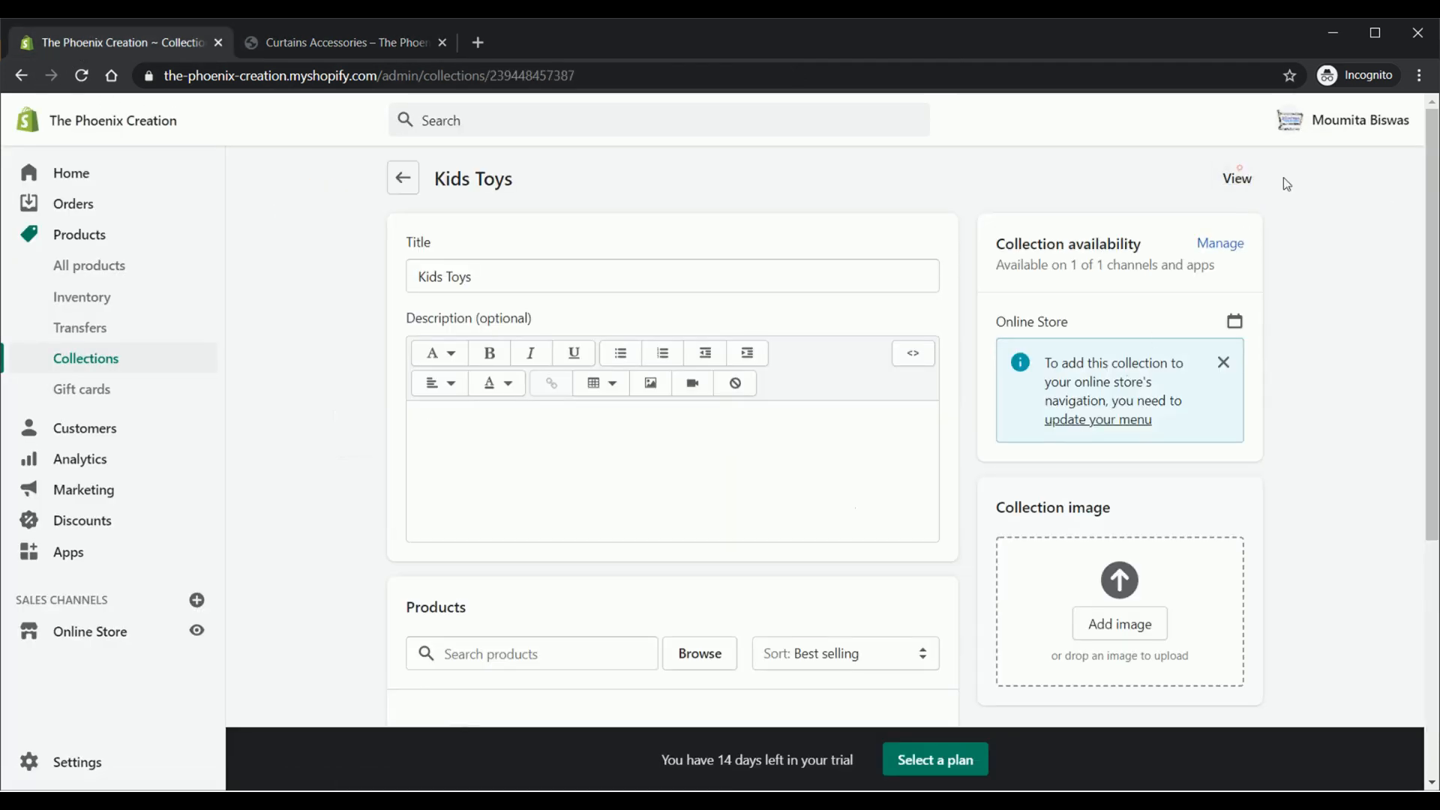
left_click(1237, 178)
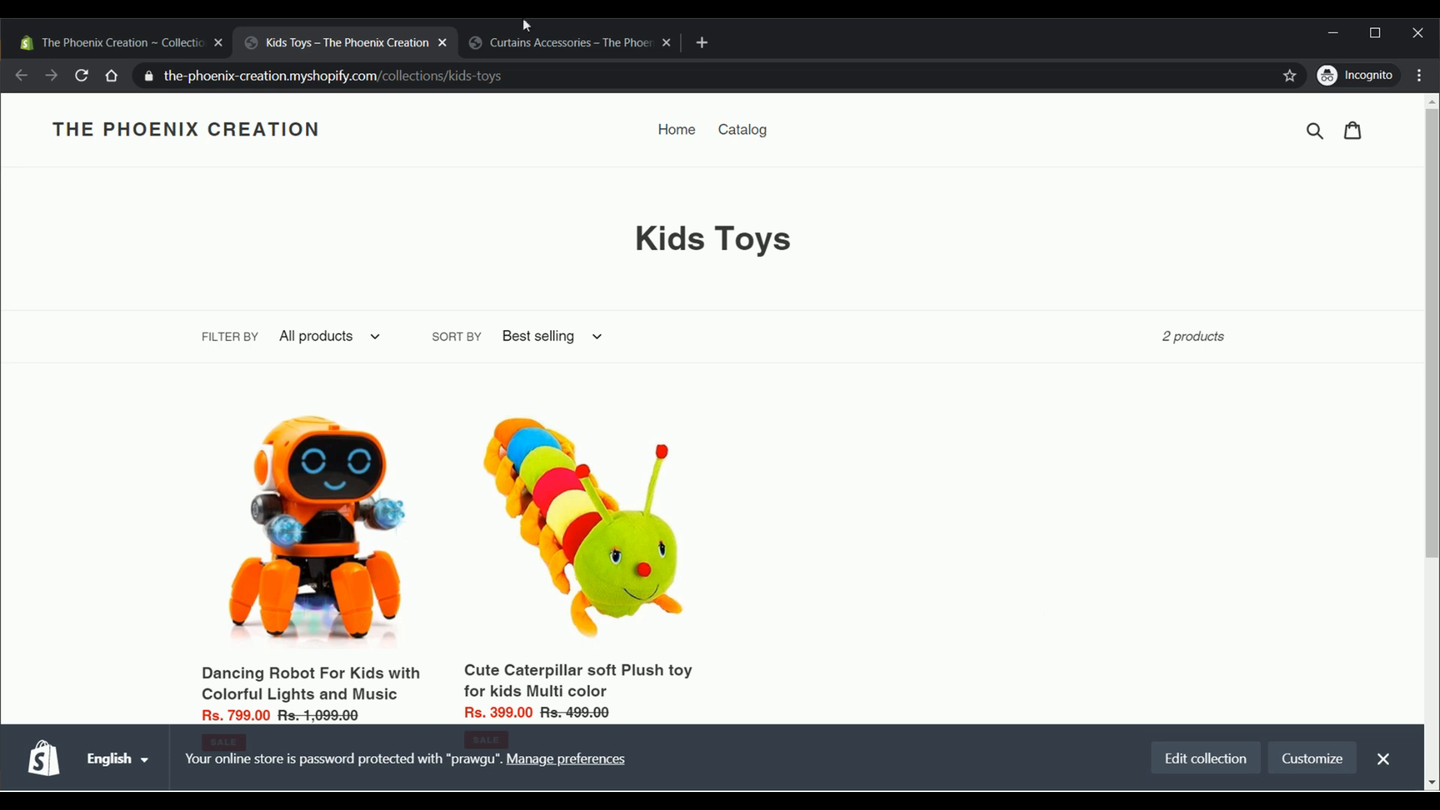
Step: Compare the two collection pages on the storefront and view the store's full product catalog
left_click(562, 44)
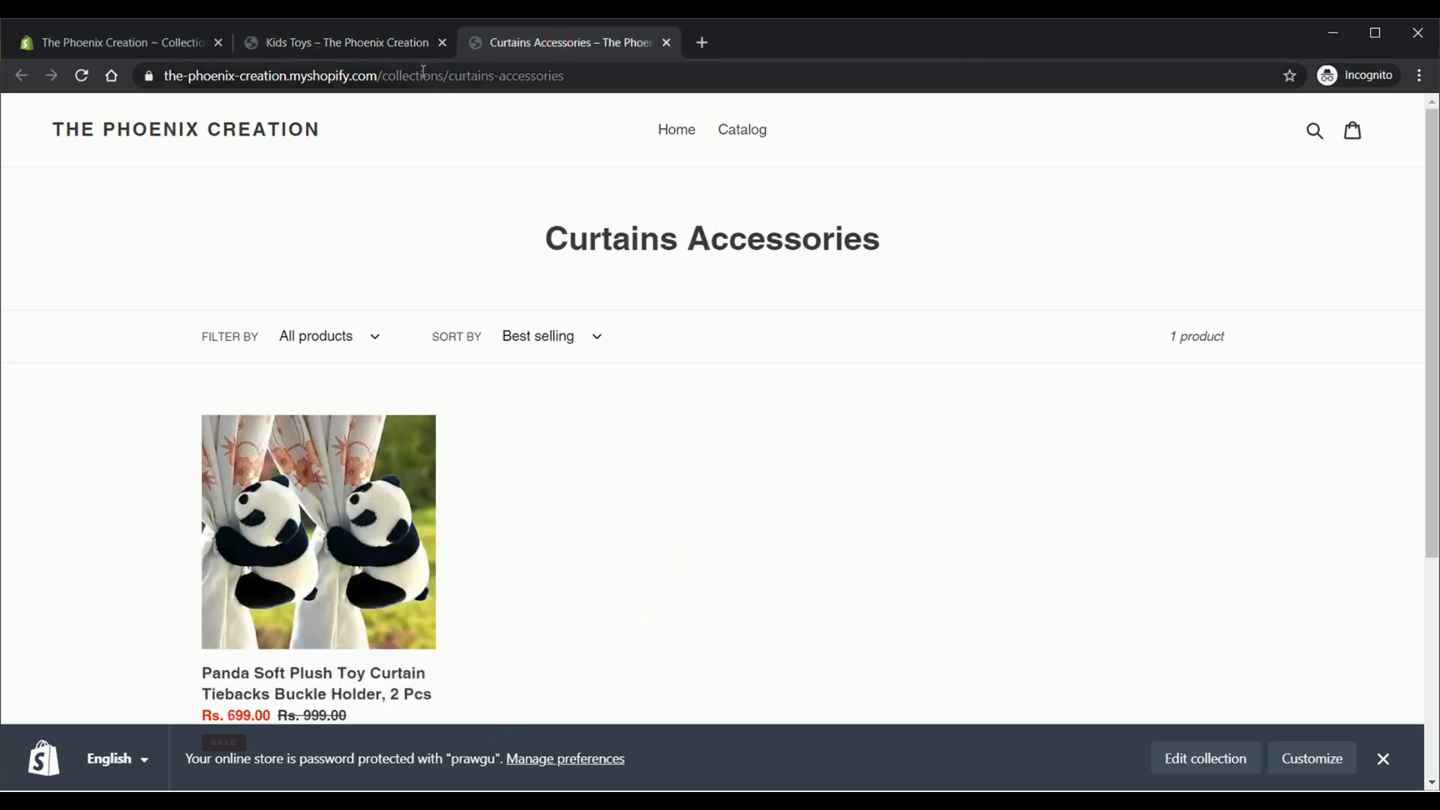
left_click(381, 47)
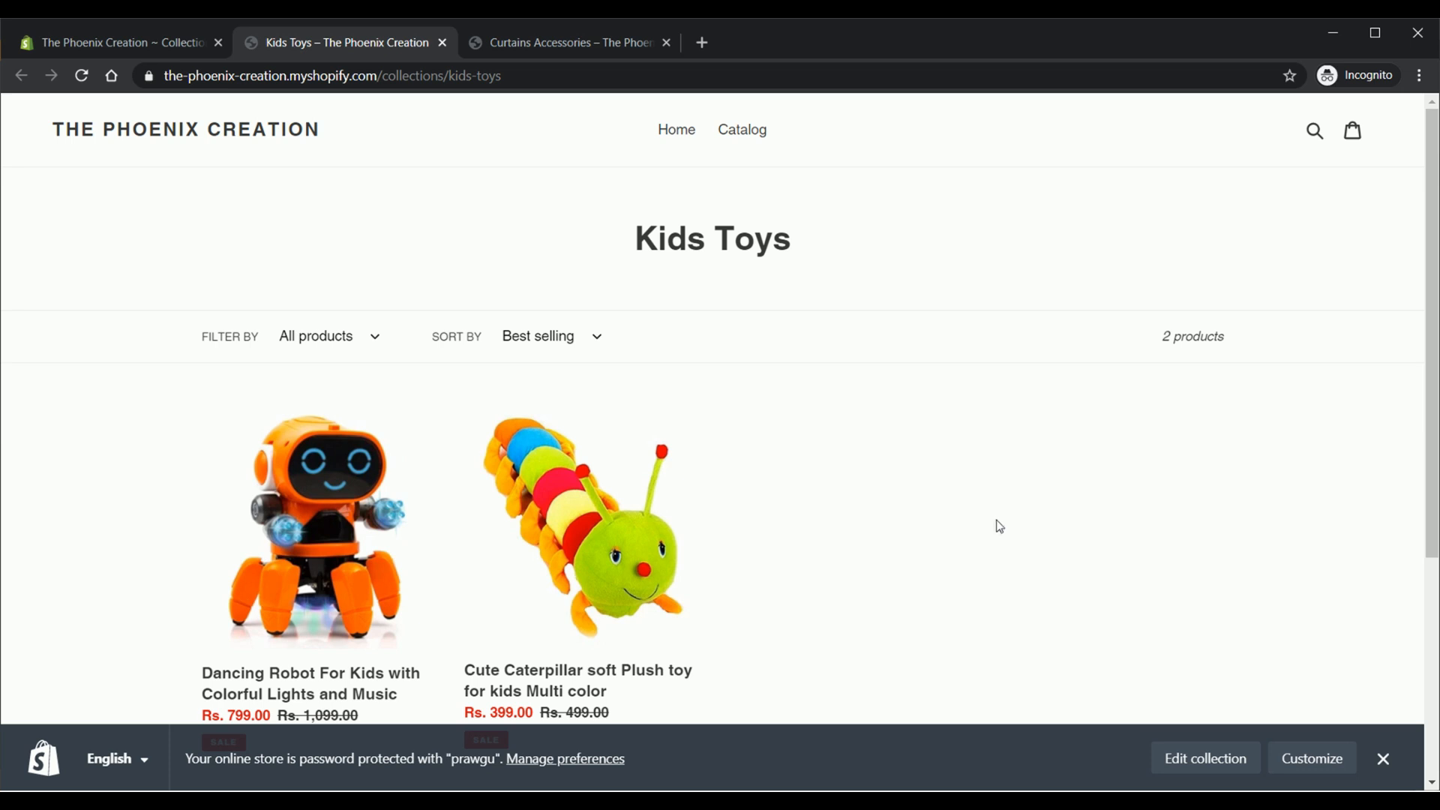
left_click(744, 129)
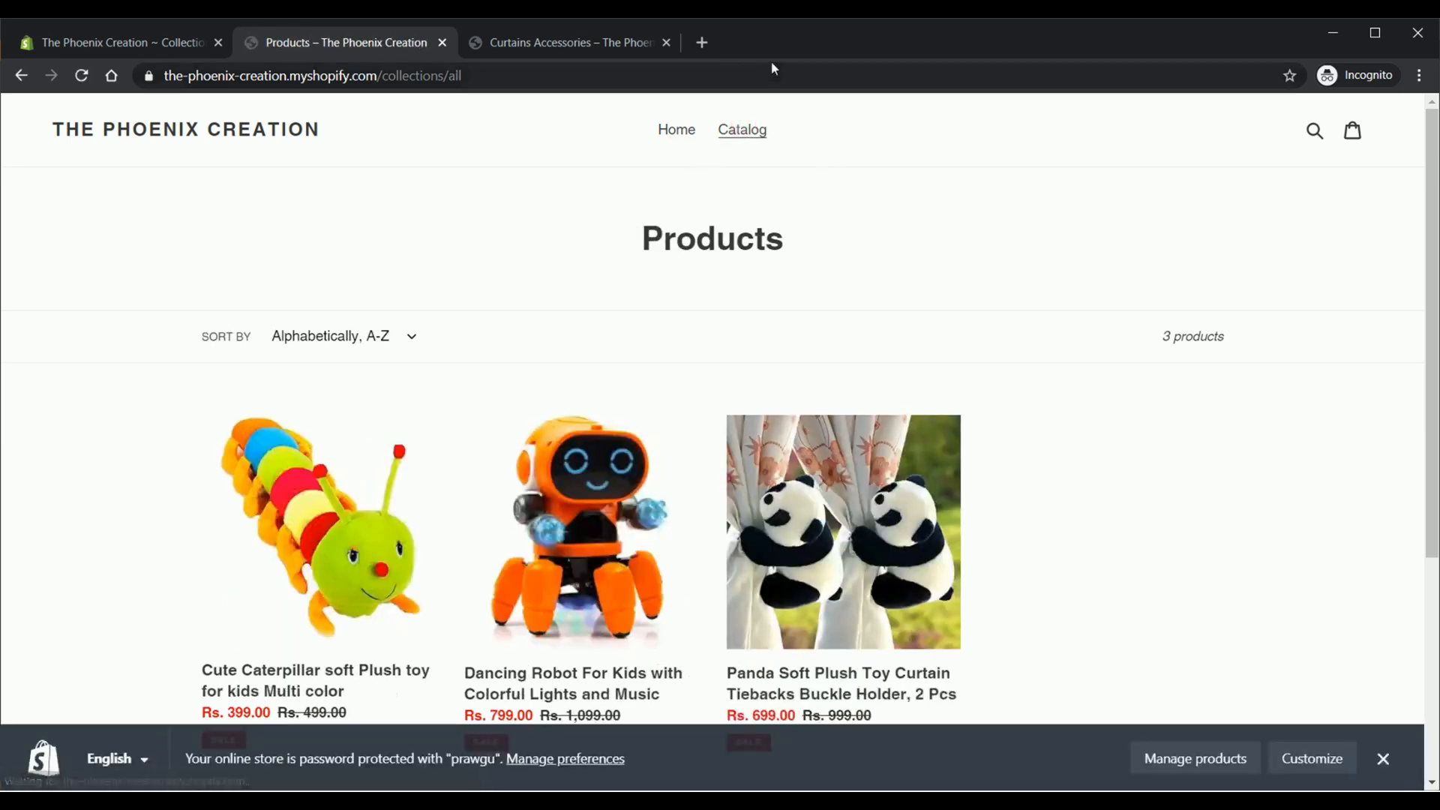